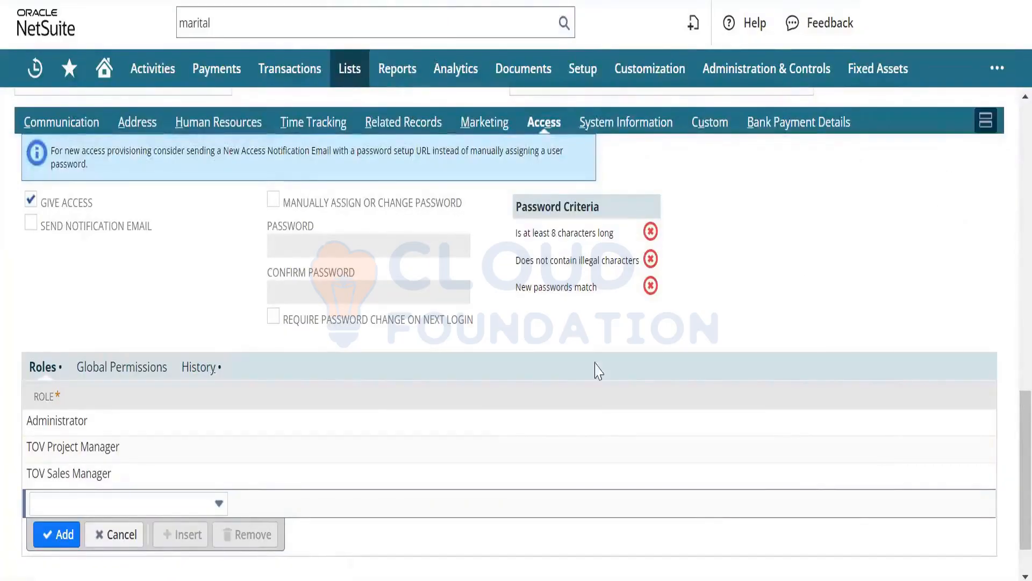
# Step: Add the A/P Clerk role to the employee's access roles and save the employee record
pyautogui.click(176, 513)
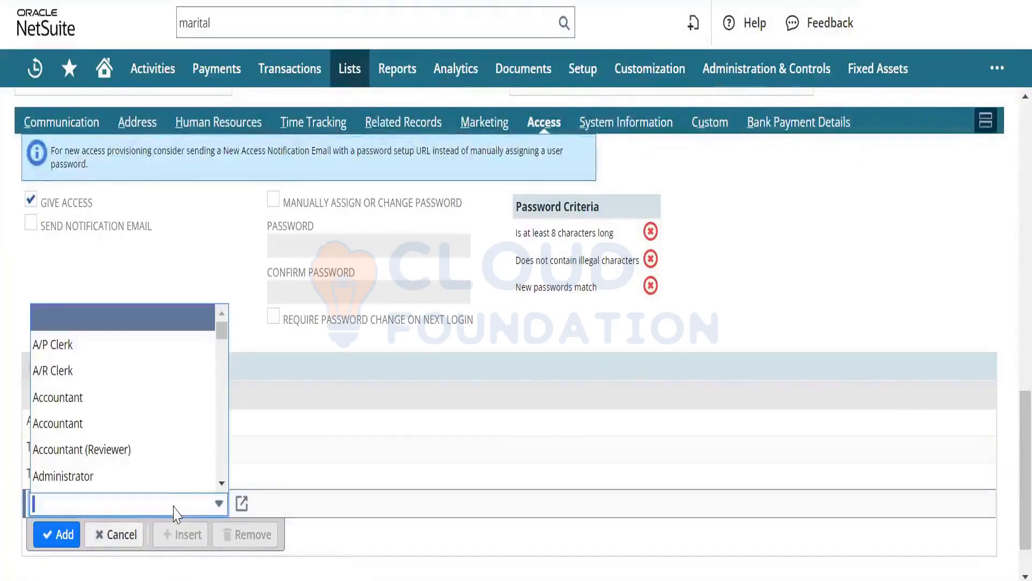
pyautogui.click(182, 344)
pyautogui.click(62, 534)
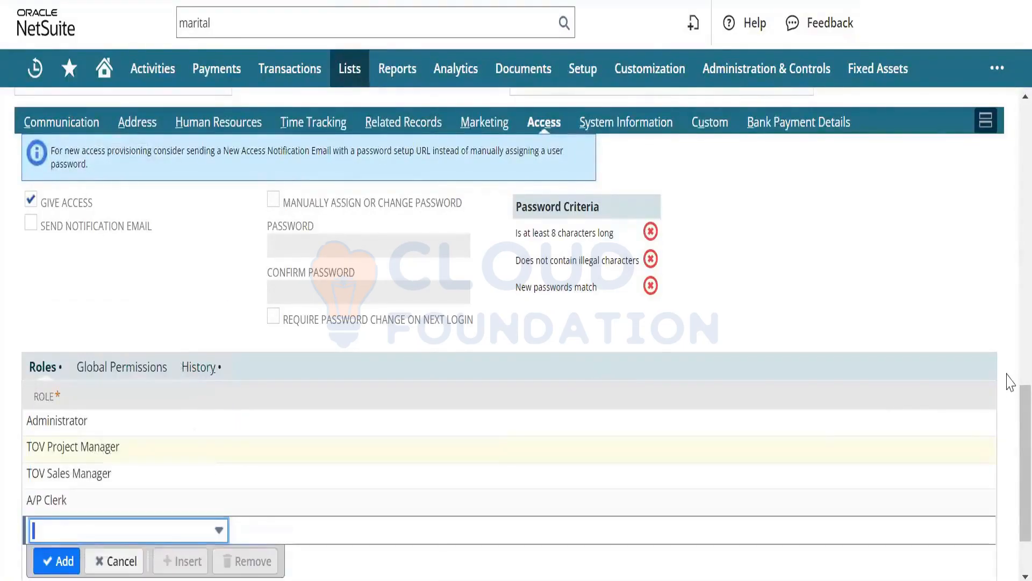
pyautogui.scroll(-2, 1009, 422)
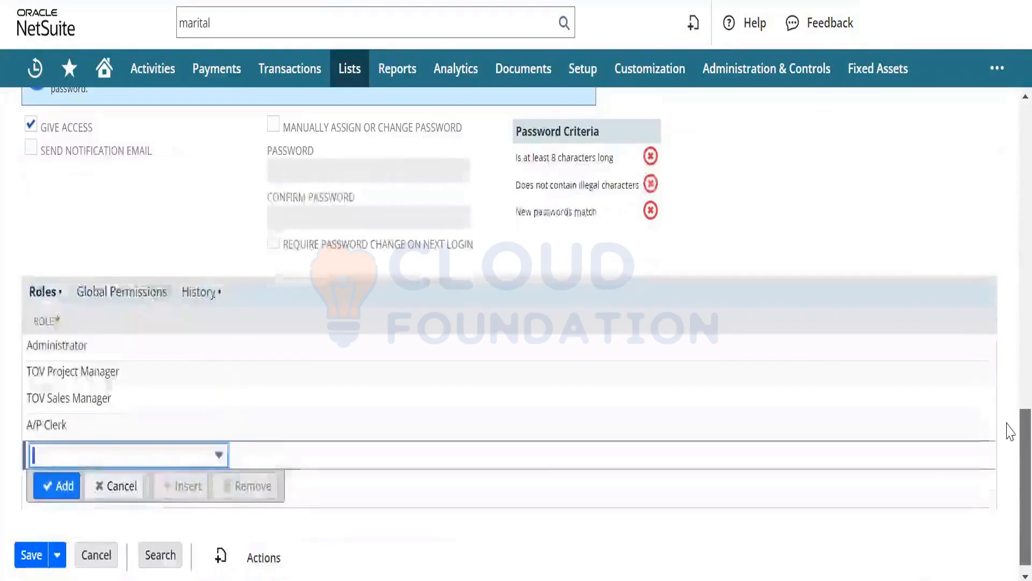
pyautogui.scroll(3, 1010, 425)
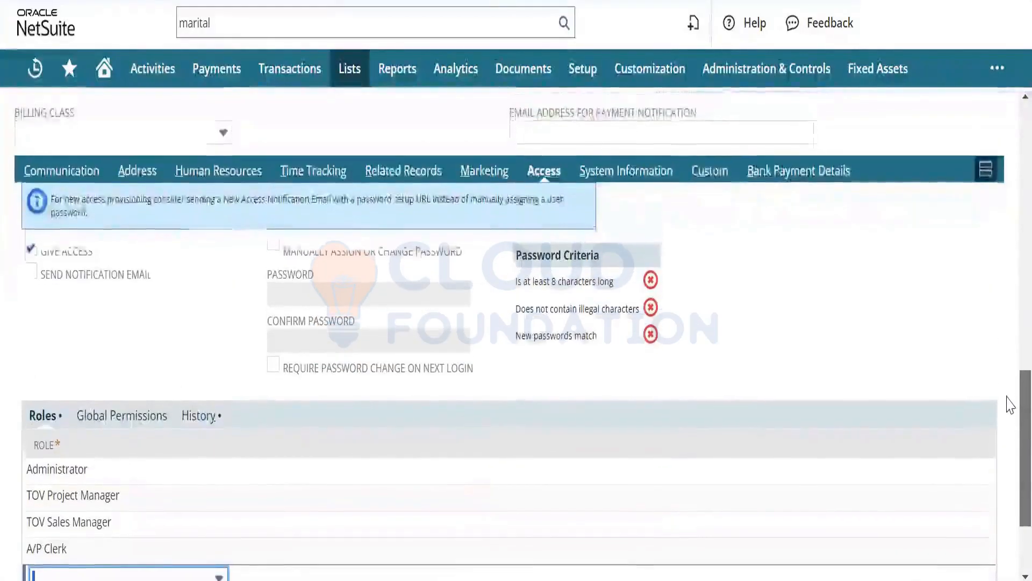
pyautogui.scroll(-3, 1008, 416)
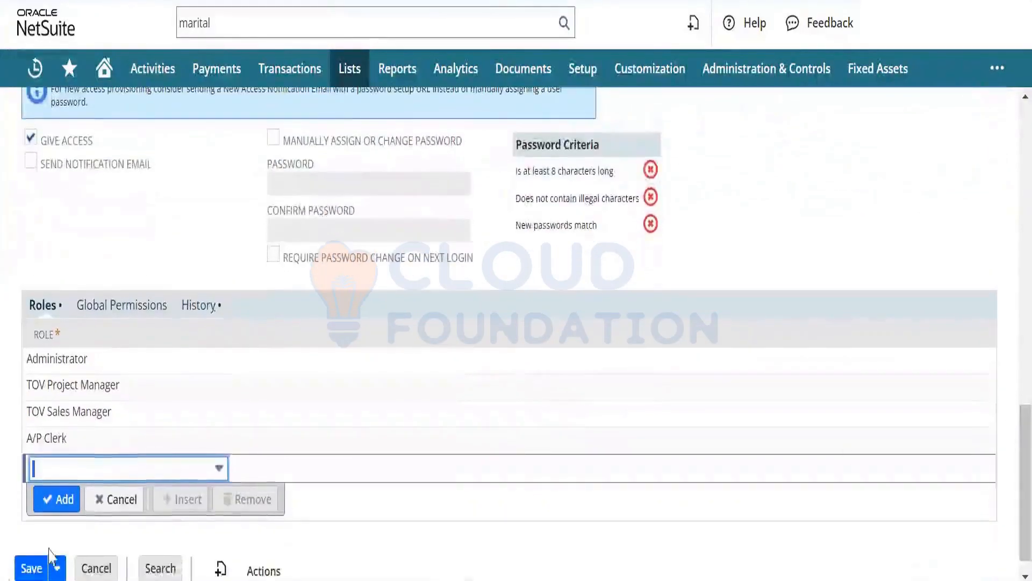
pyautogui.click(27, 573)
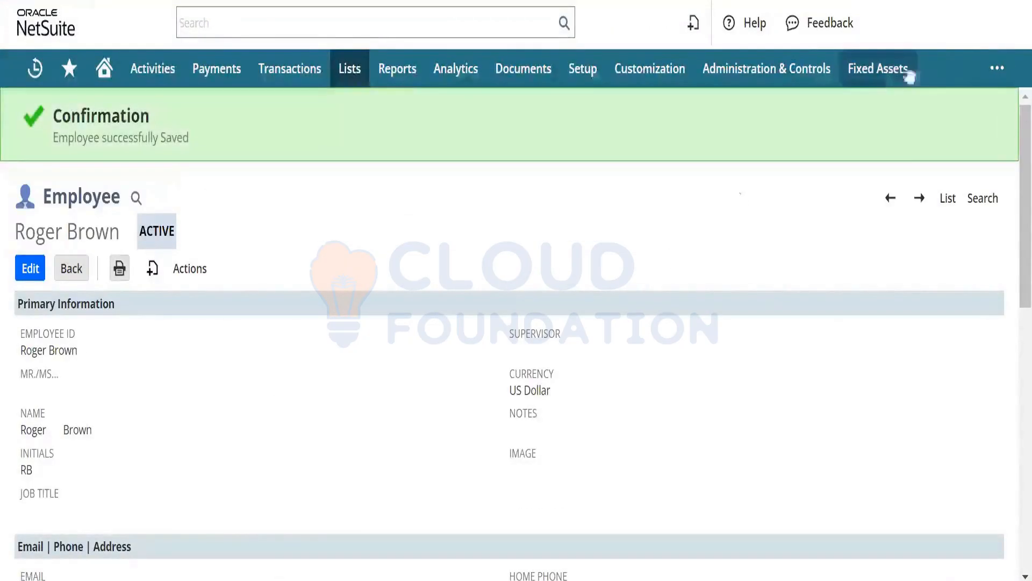
# Step: Switch the session from Administrator to the TOV Project Manager role
pyautogui.moveTo(949, 49)
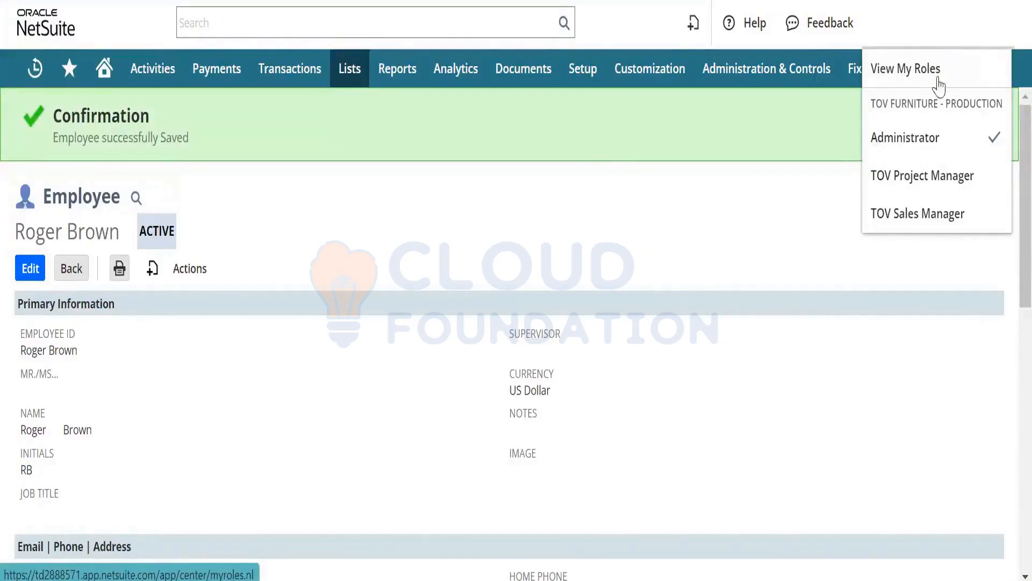
pyautogui.click(936, 173)
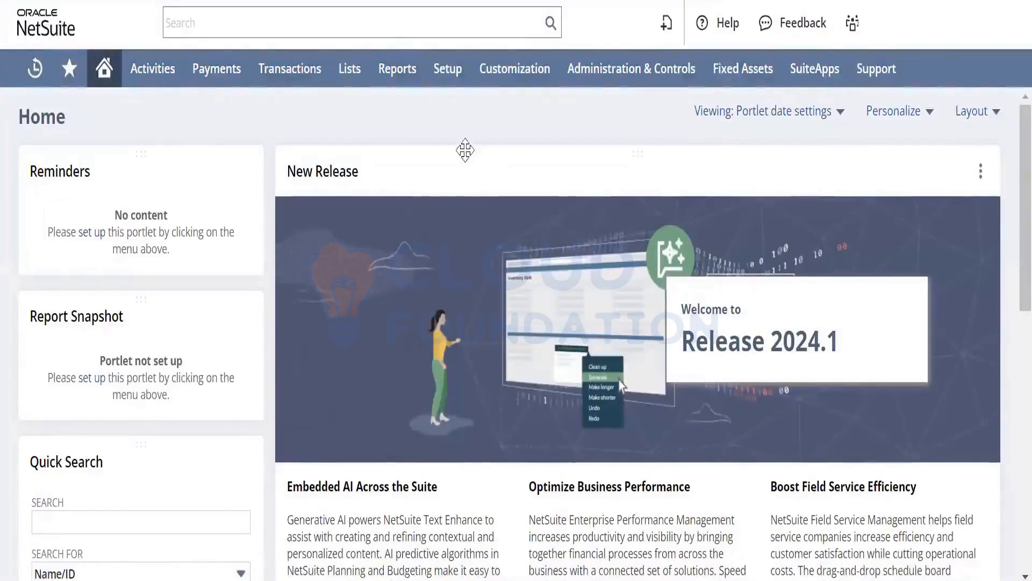
# Step: Examine the navigation options available to the TOV Project Manager role, including Reports and Transactions
pyautogui.moveTo(185, 79)
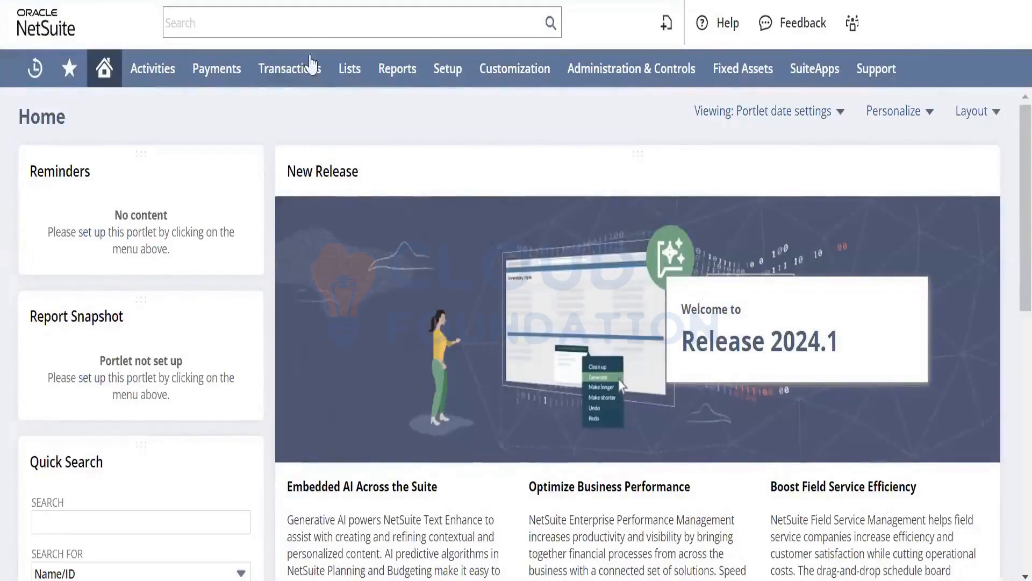
pyautogui.moveTo(311, 66)
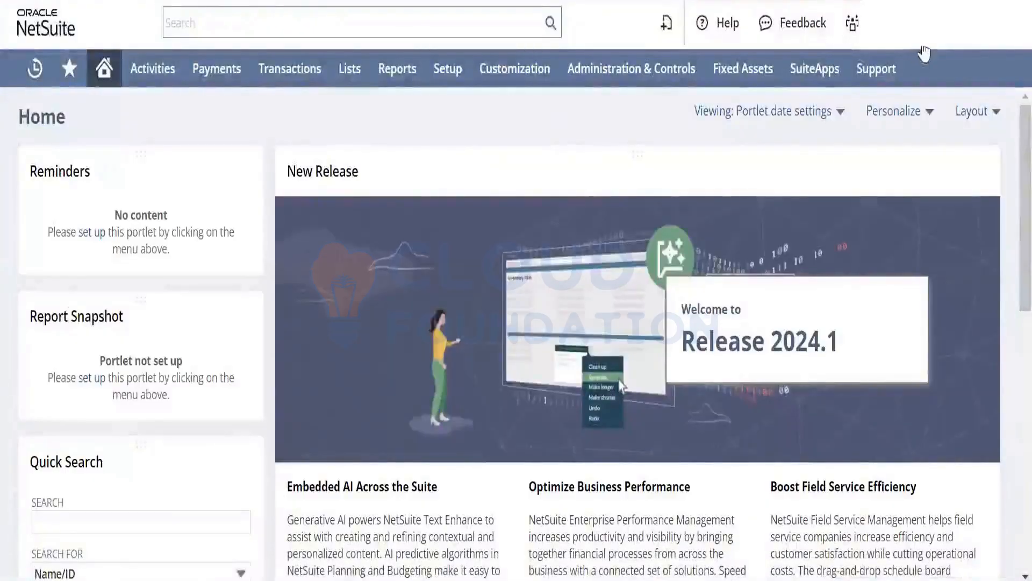
pyautogui.moveTo(921, 47)
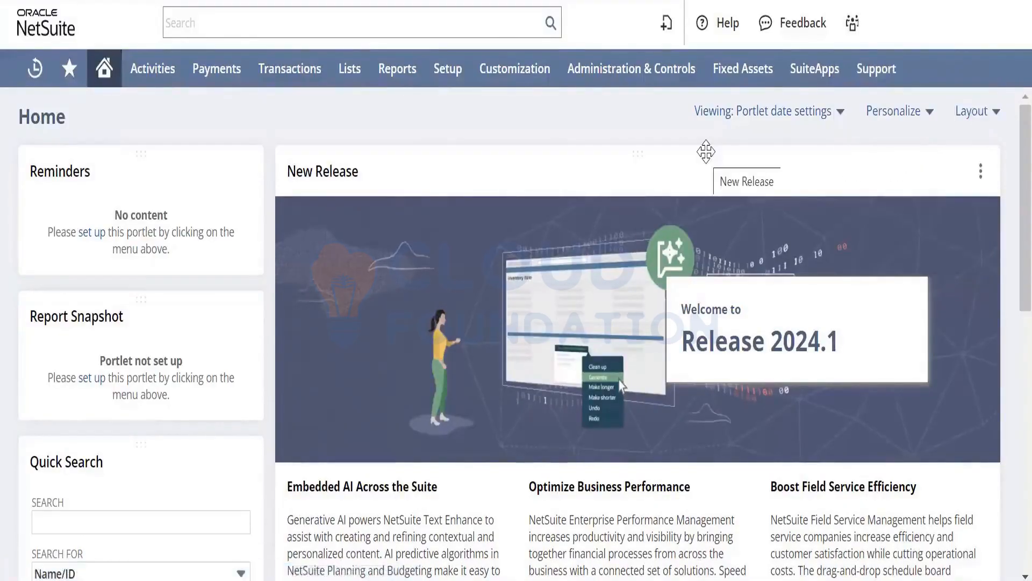
pyautogui.moveTo(409, 75)
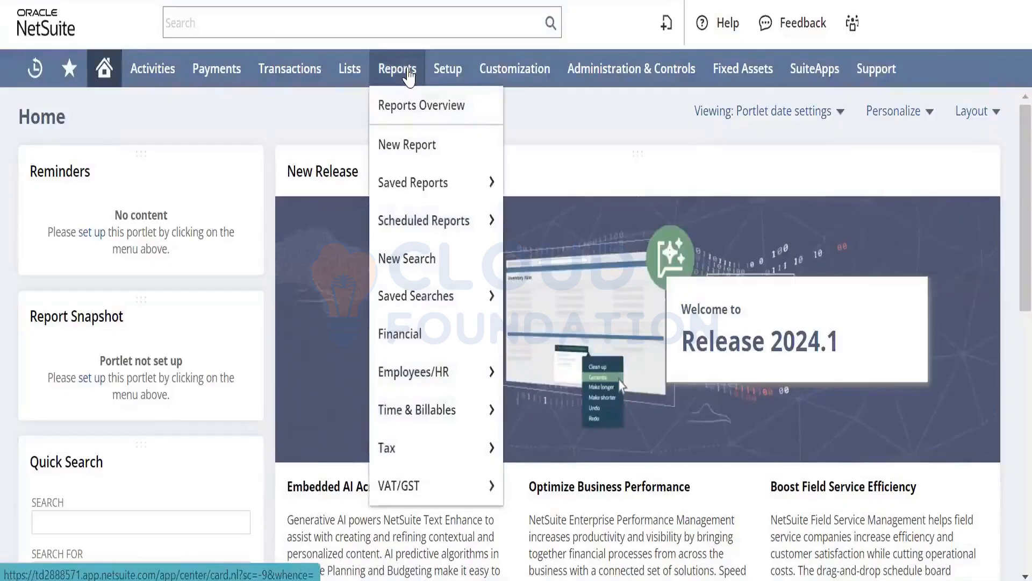
pyautogui.moveTo(647, 86)
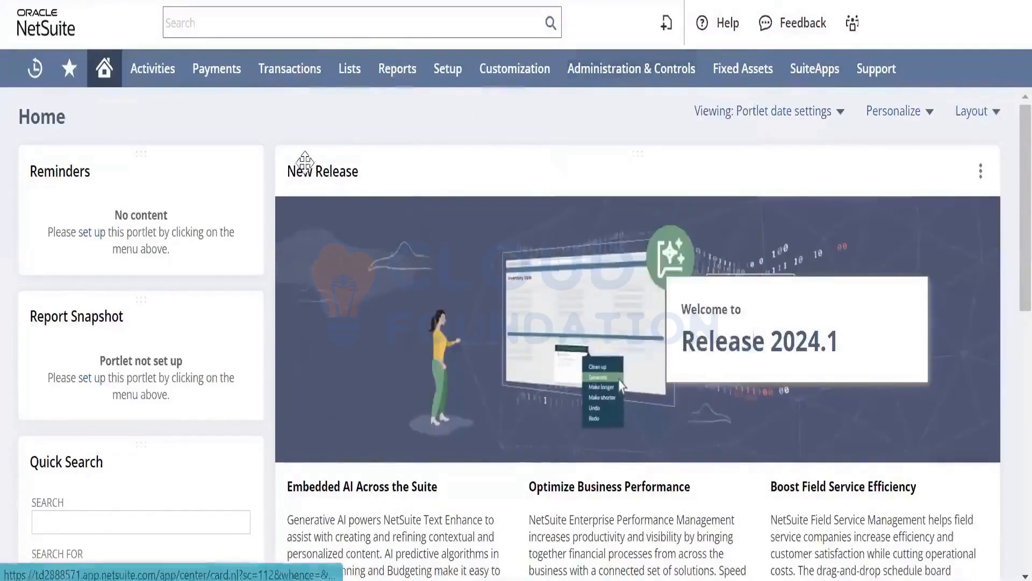
pyautogui.moveTo(288, 83)
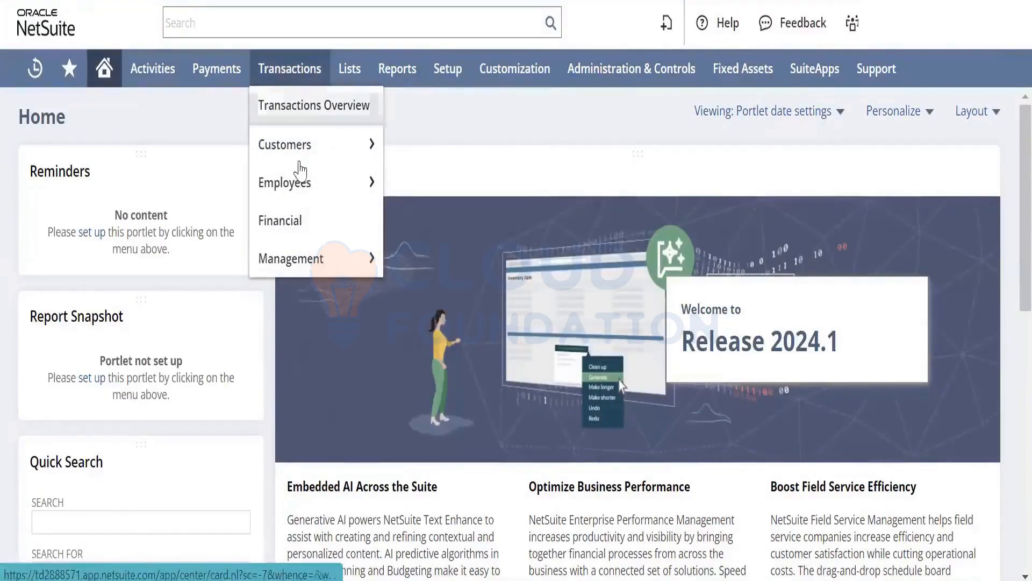
pyautogui.moveTo(299, 161)
pyautogui.moveTo(307, 188)
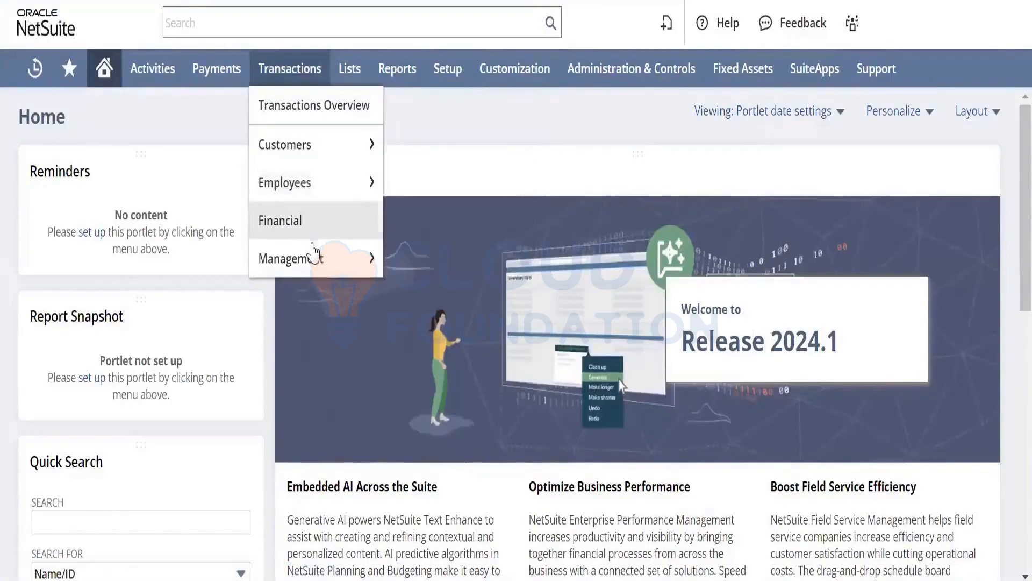
pyautogui.moveTo(314, 252)
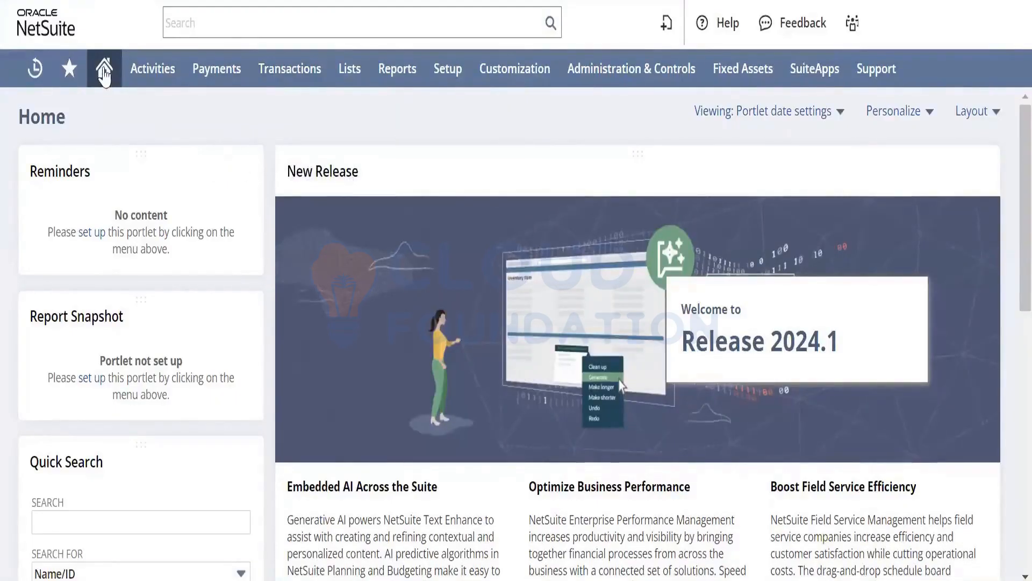
# Step: Enable Use Classic Interface in the appearance preferences for the TOV Project Manager role and save
pyautogui.moveTo(105, 78)
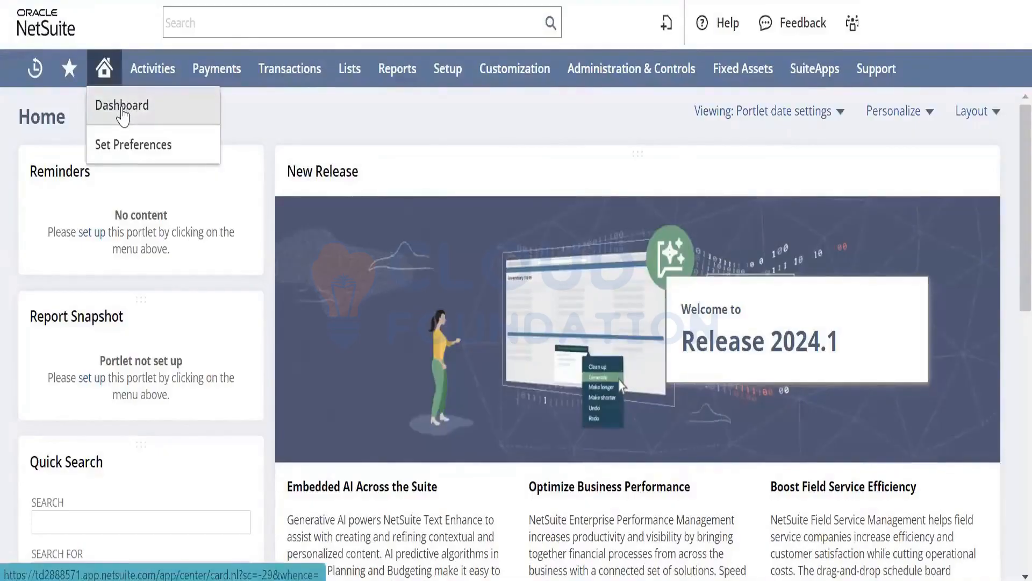
pyautogui.click(123, 110)
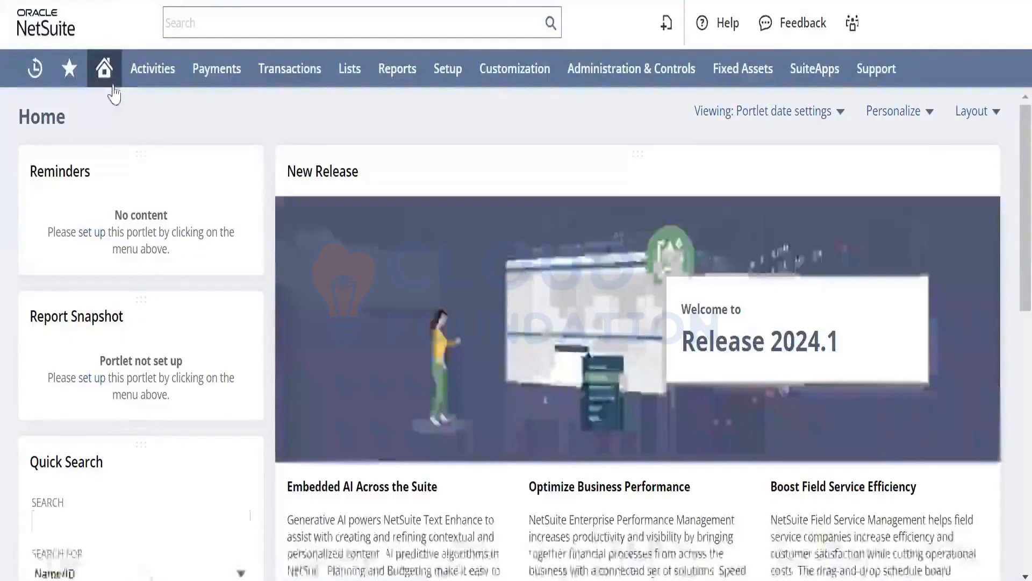
pyautogui.moveTo(108, 81)
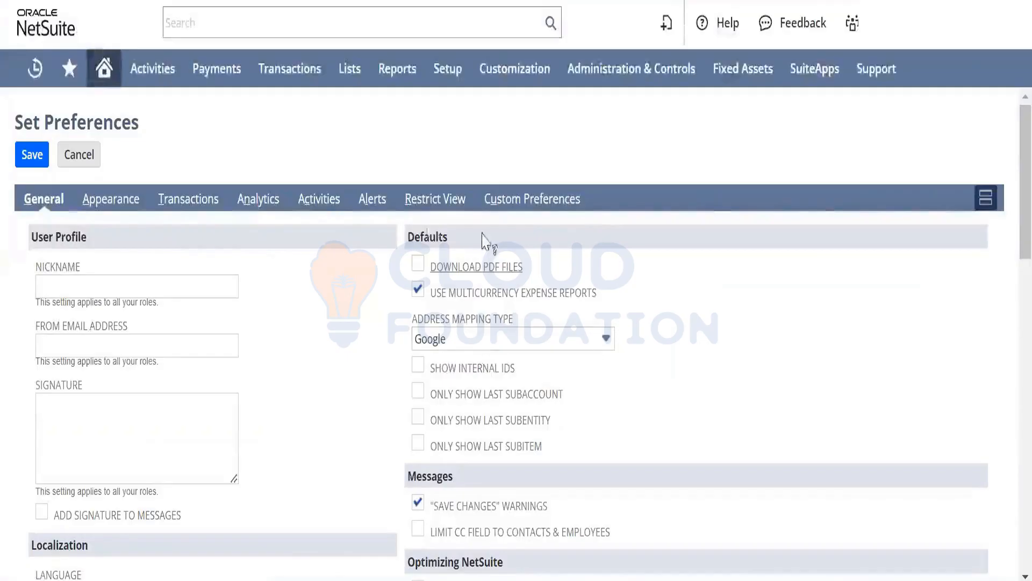
pyautogui.click(137, 207)
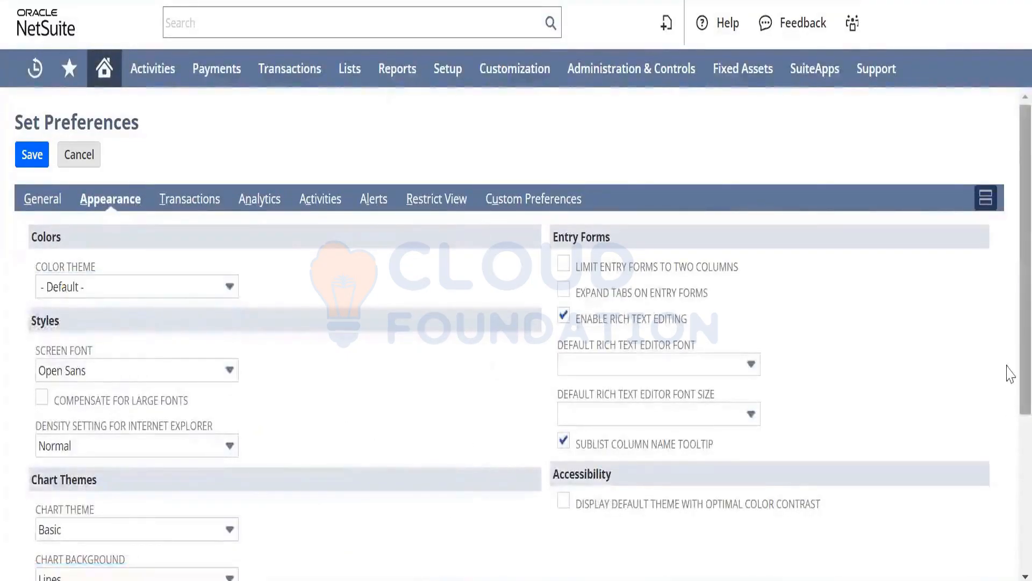
pyautogui.scroll(-5, 1010, 479)
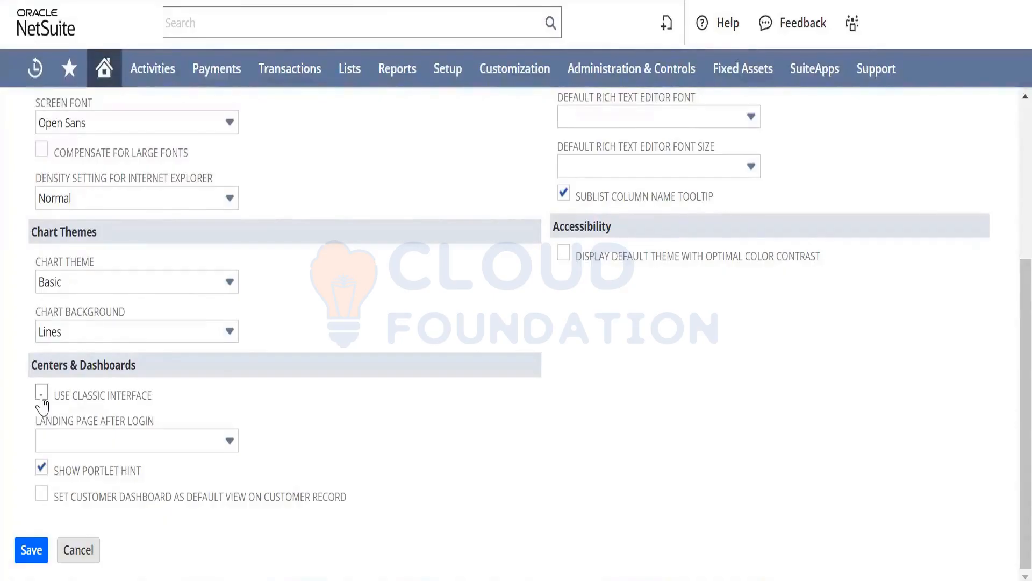
pyautogui.click(41, 393)
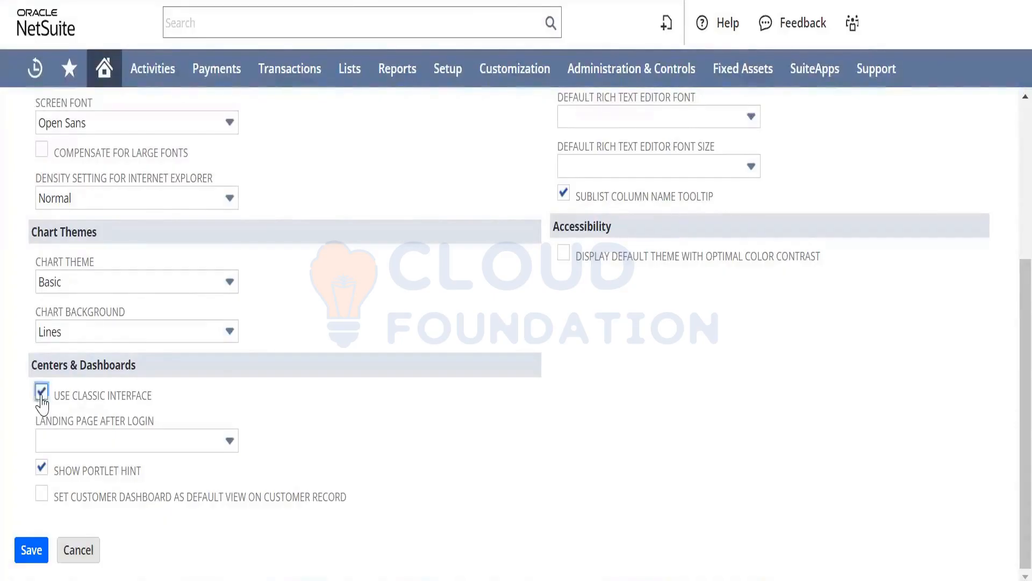
pyautogui.click(31, 549)
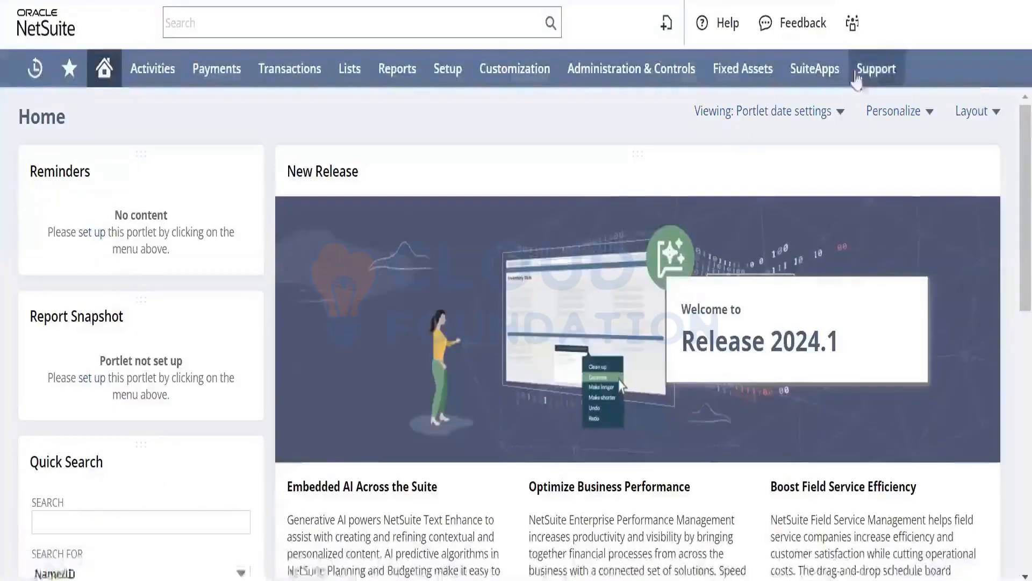
# Step: Switch to the A/P Clerk role and review its Financial and Vendors navigation options
pyautogui.moveTo(893, 40)
pyautogui.click(903, 131)
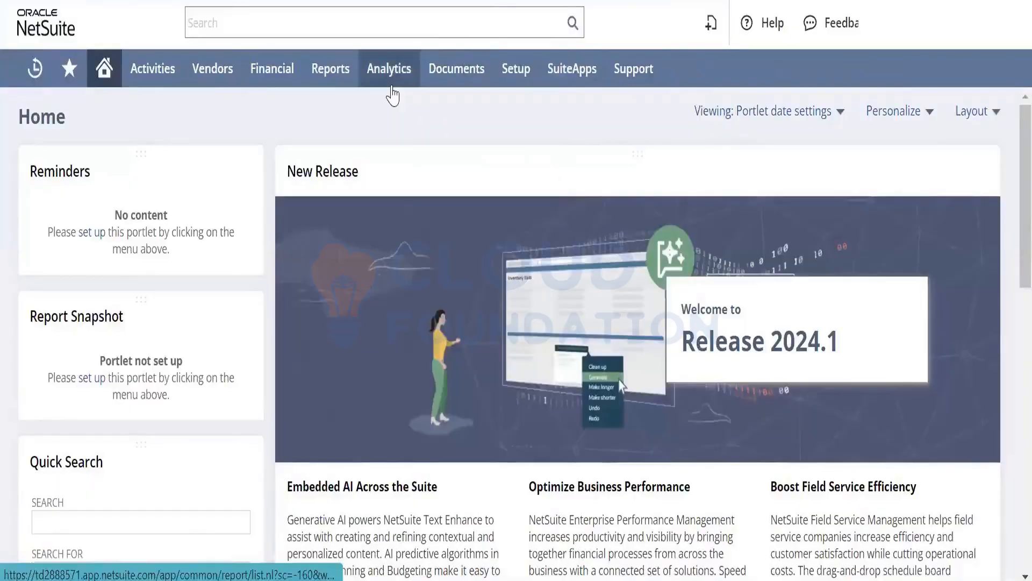
pyautogui.moveTo(280, 81)
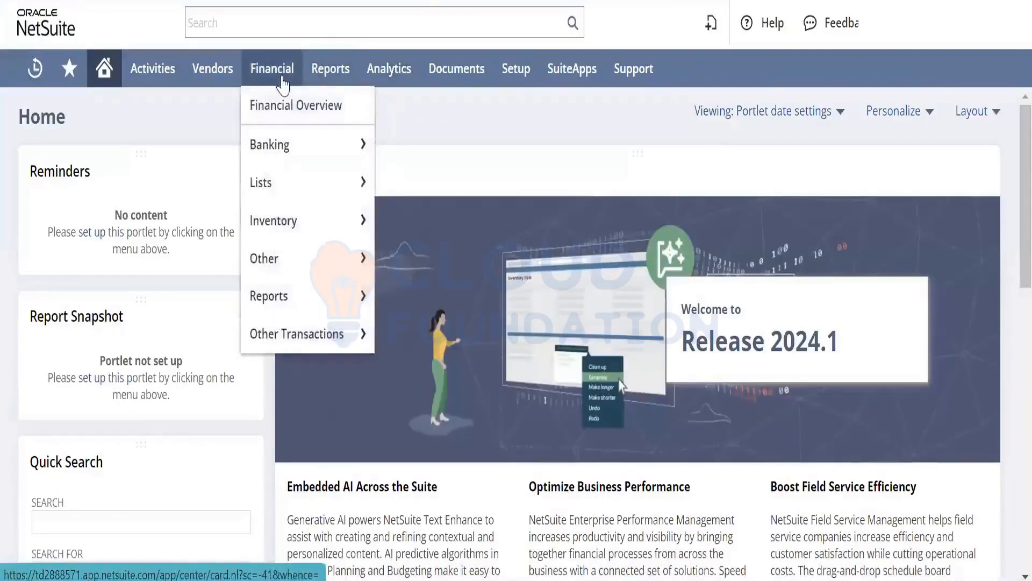
pyautogui.moveTo(225, 77)
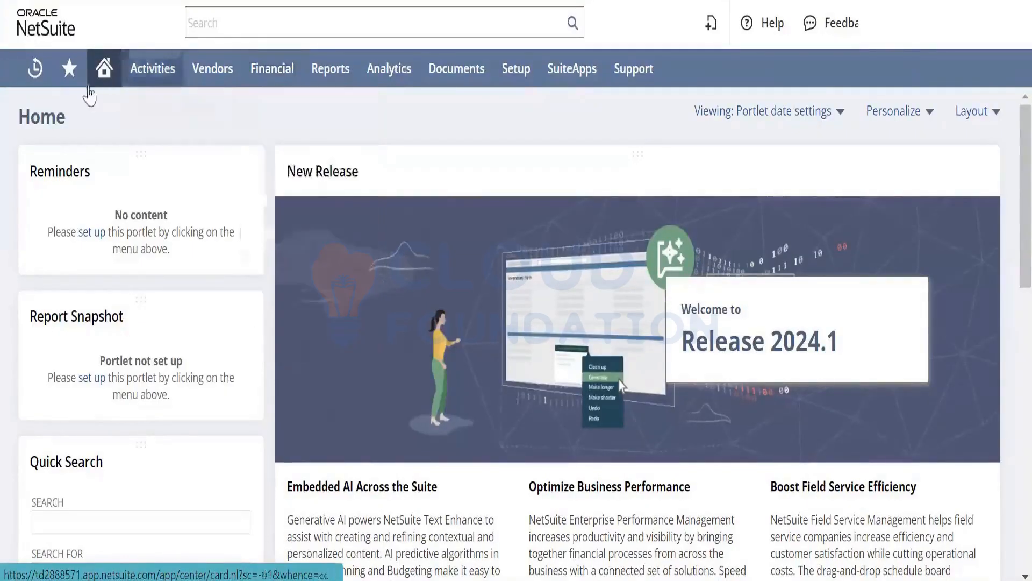
# Step: Enable Use Classic Interface in the A/P Clerk role's appearance preferences and save
pyautogui.moveTo(104, 68)
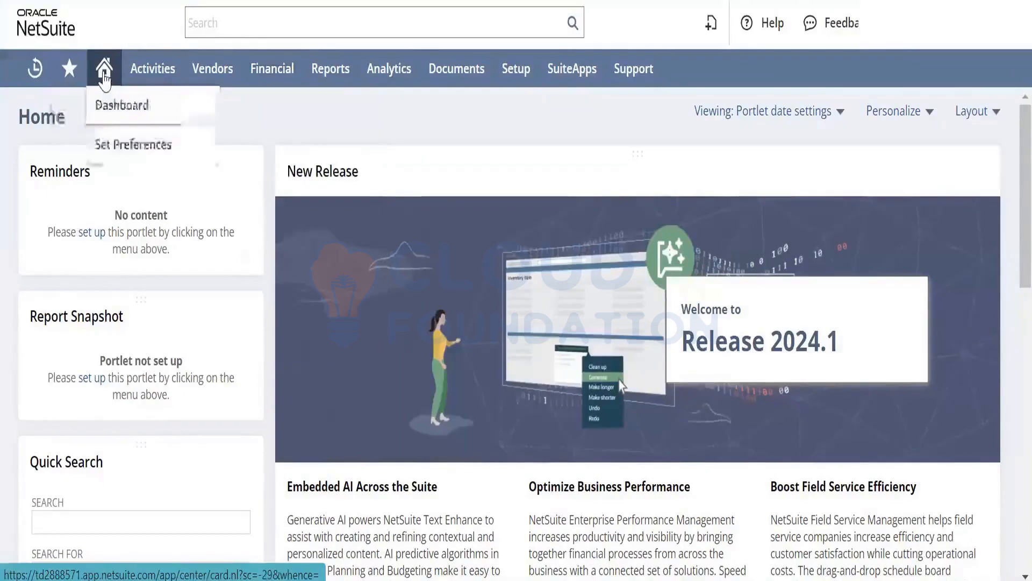
pyautogui.click(127, 143)
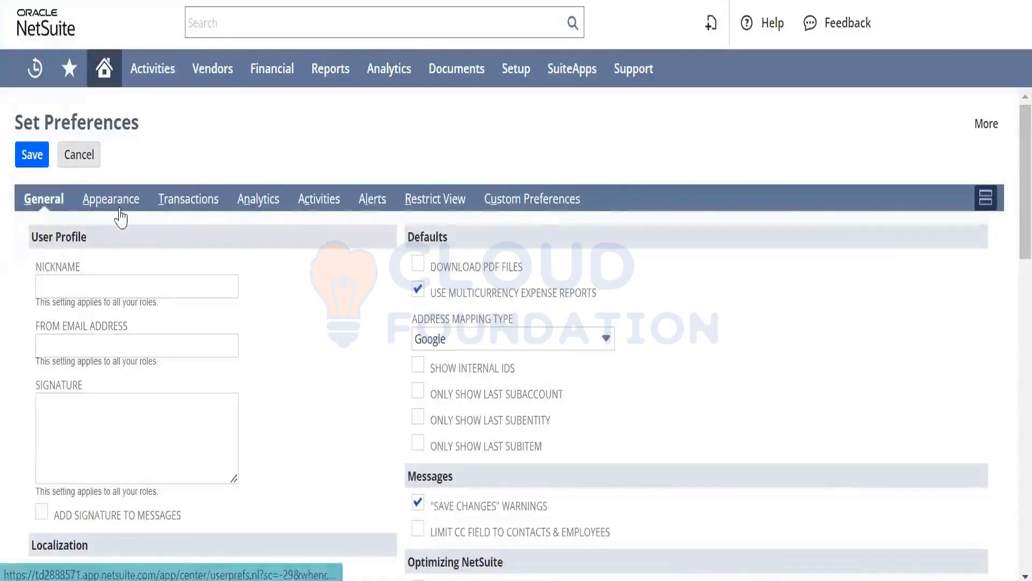
pyautogui.click(119, 210)
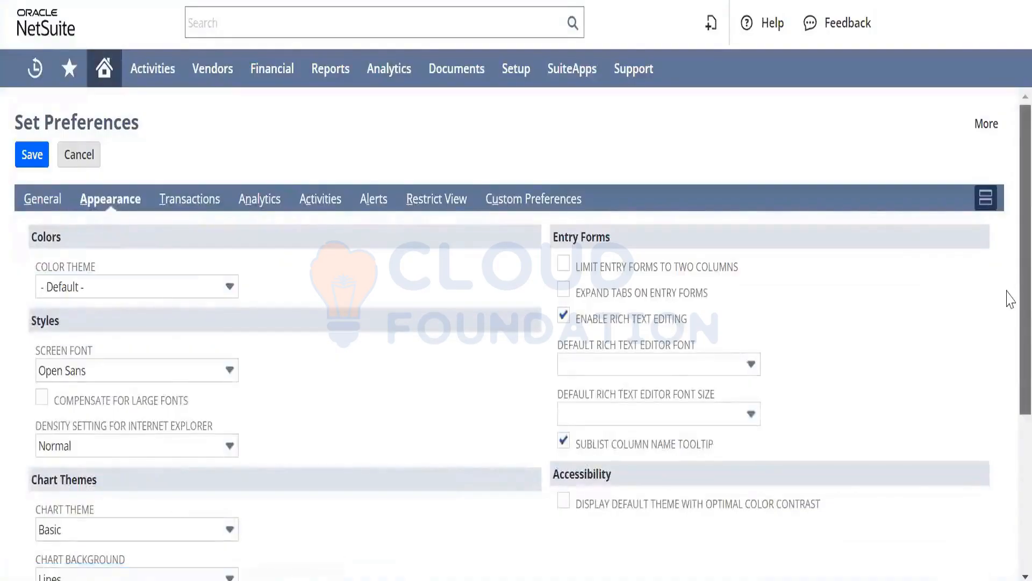
pyautogui.scroll(-5, 1007, 295)
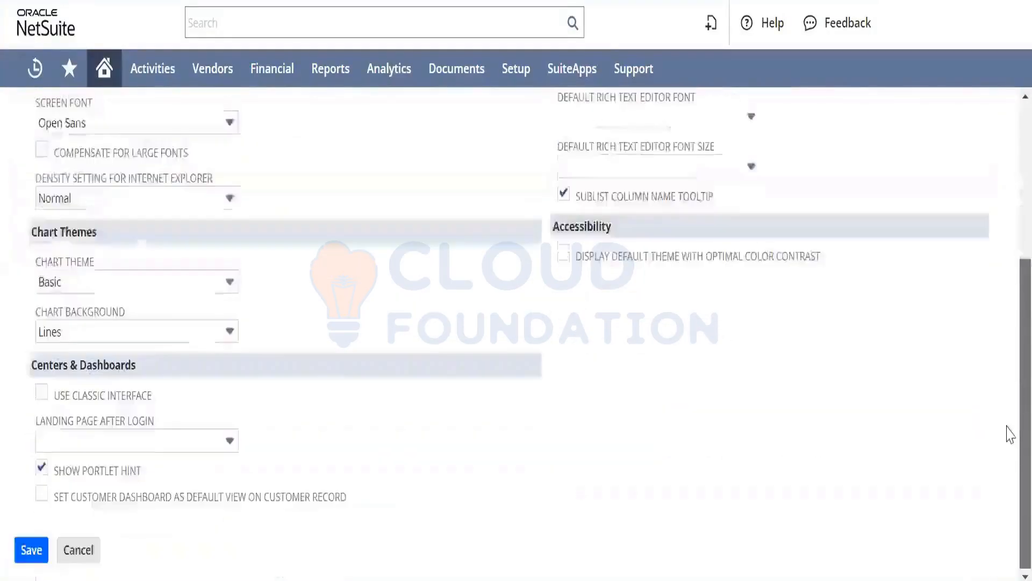
pyautogui.click(41, 392)
pyautogui.click(32, 554)
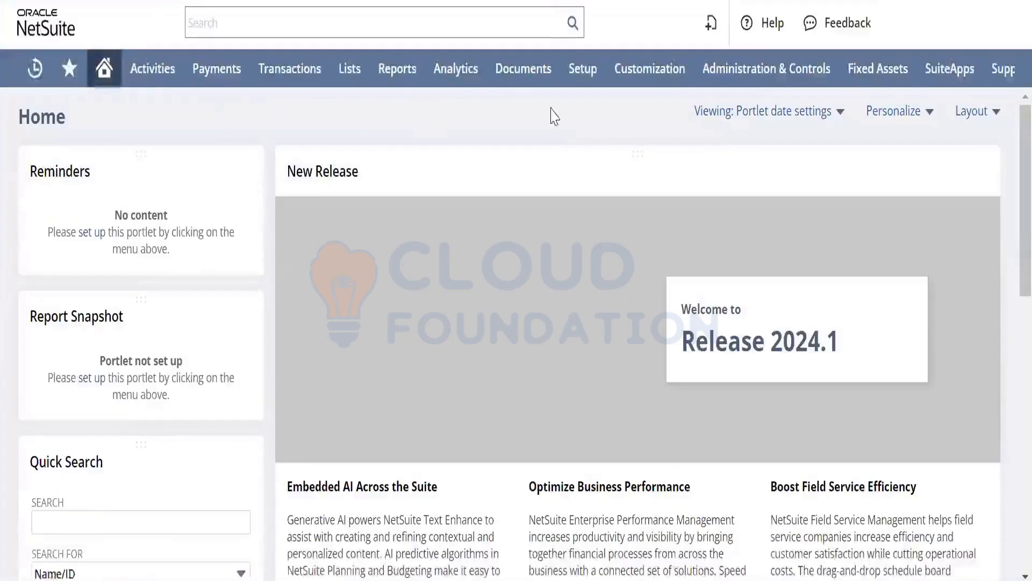
# Step: Review the A/P Clerk role's classic interface navigation, including Customization, Transactions and the purchase order options
pyautogui.moveTo(661, 80)
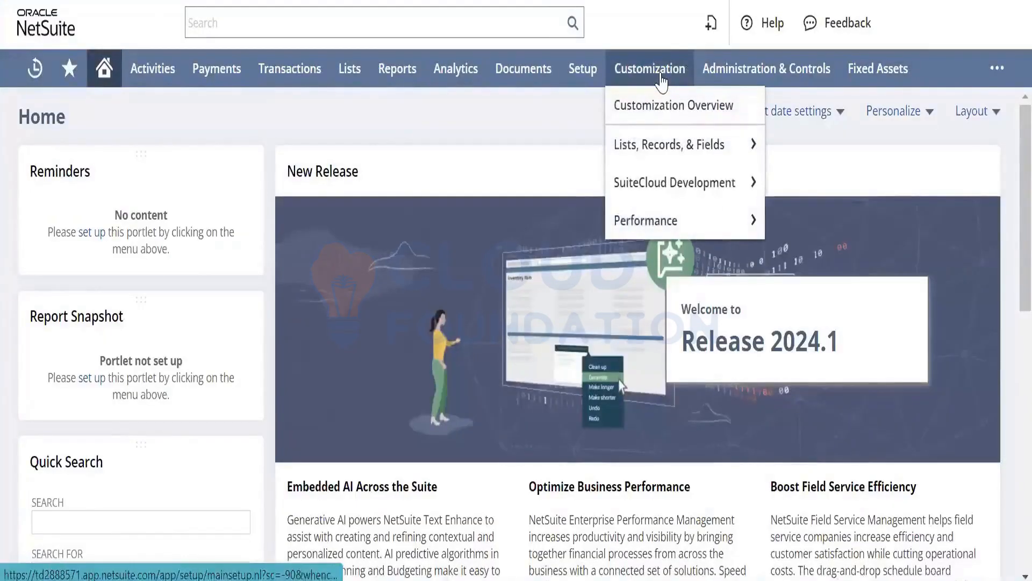
pyautogui.moveTo(304, 85)
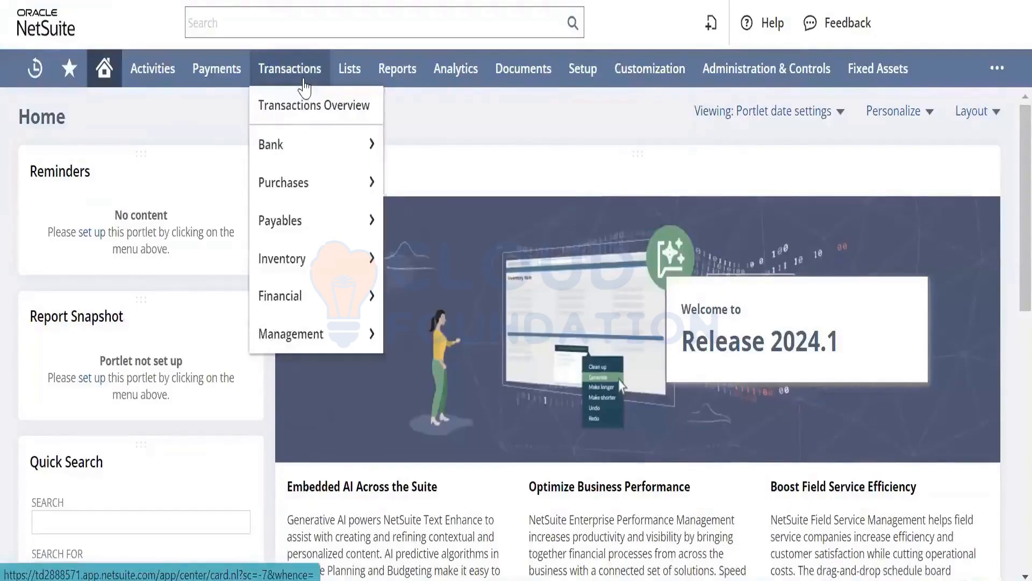
pyautogui.moveTo(314, 181)
pyautogui.moveTo(442, 199)
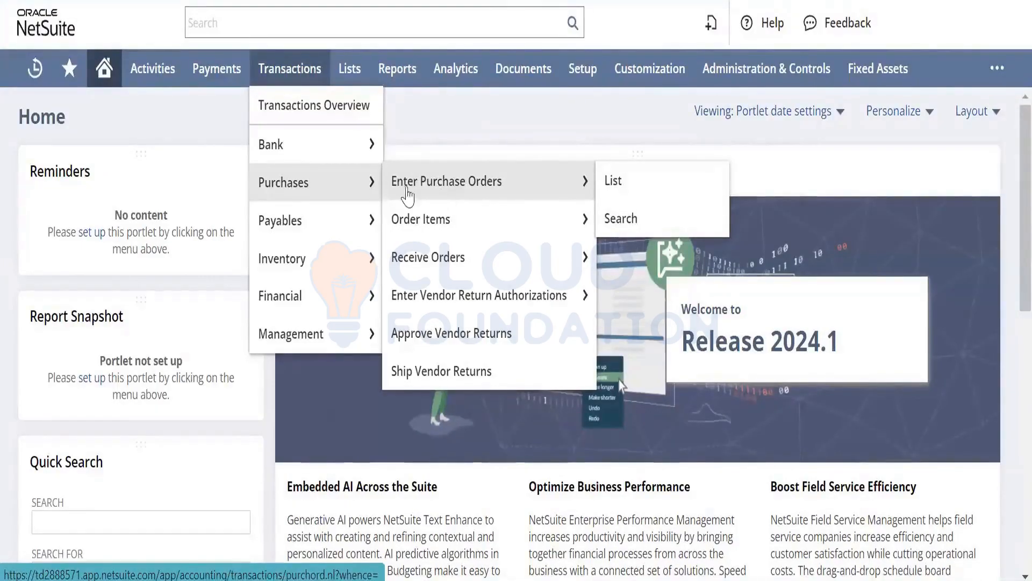
pyautogui.moveTo(333, 272)
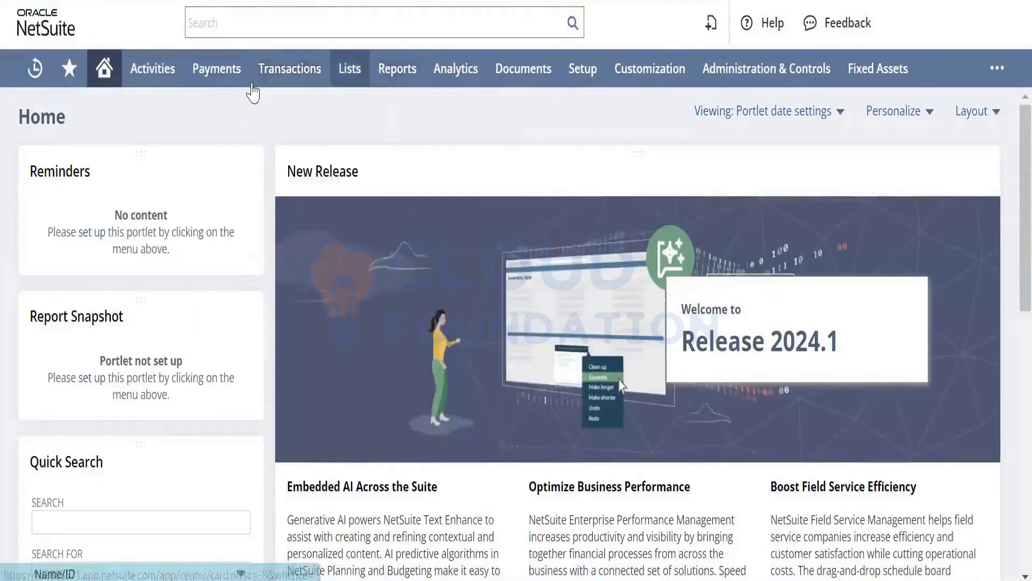
# Step: Review the Bank, Purchases and Payables options under Transactions for the A/P Clerk role
pyautogui.moveTo(381, 161)
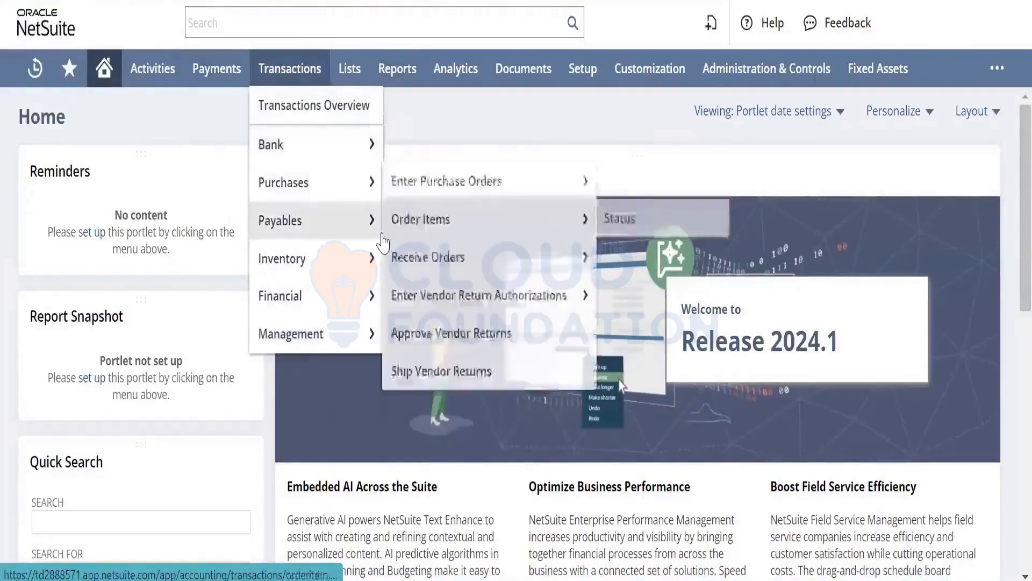
pyautogui.moveTo(383, 242)
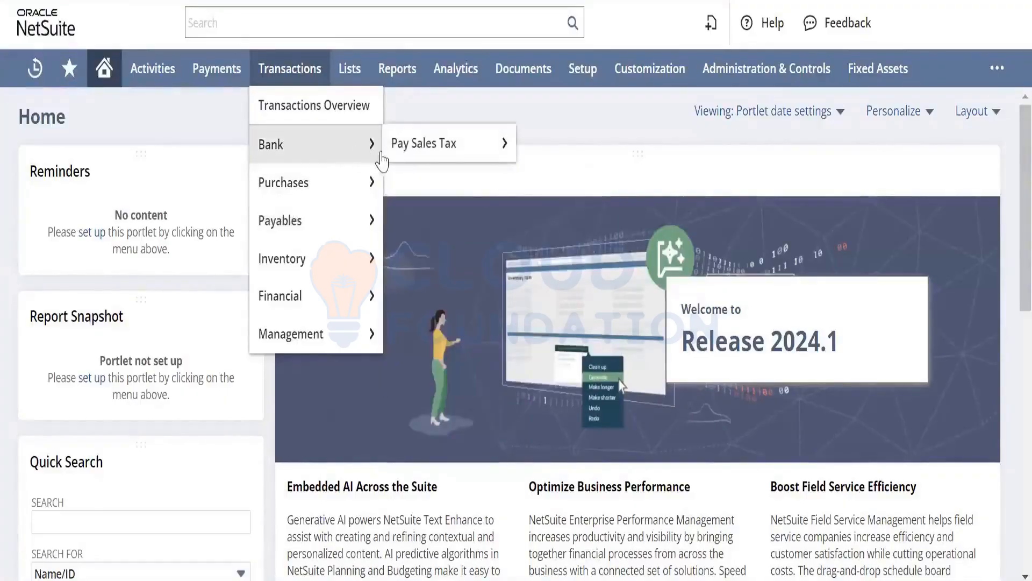
pyautogui.moveTo(362, 186)
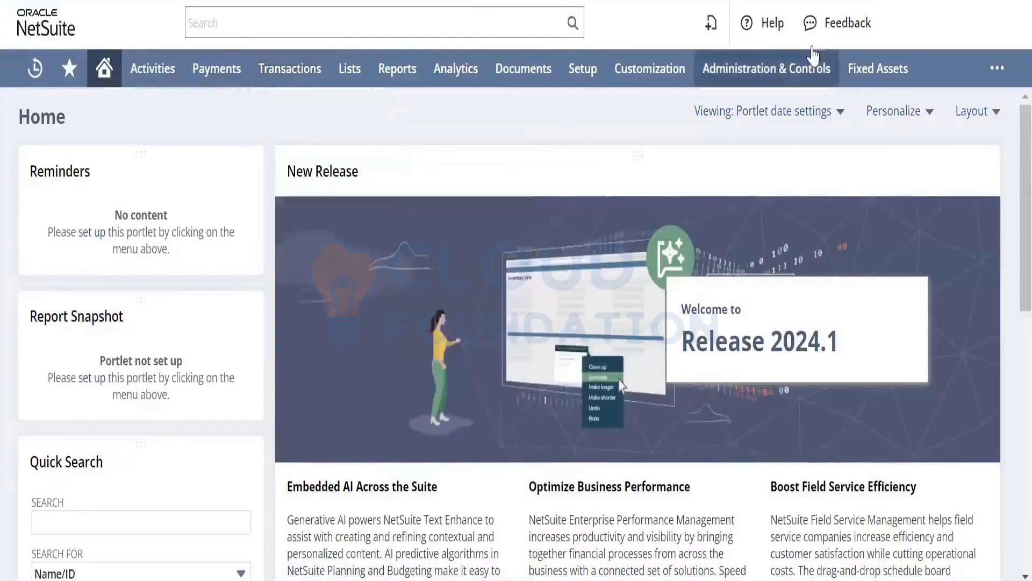
# Step: Switch from the A/P Clerk role to the role with user management access and open the Manage Roles list
pyautogui.moveTo(933, 27)
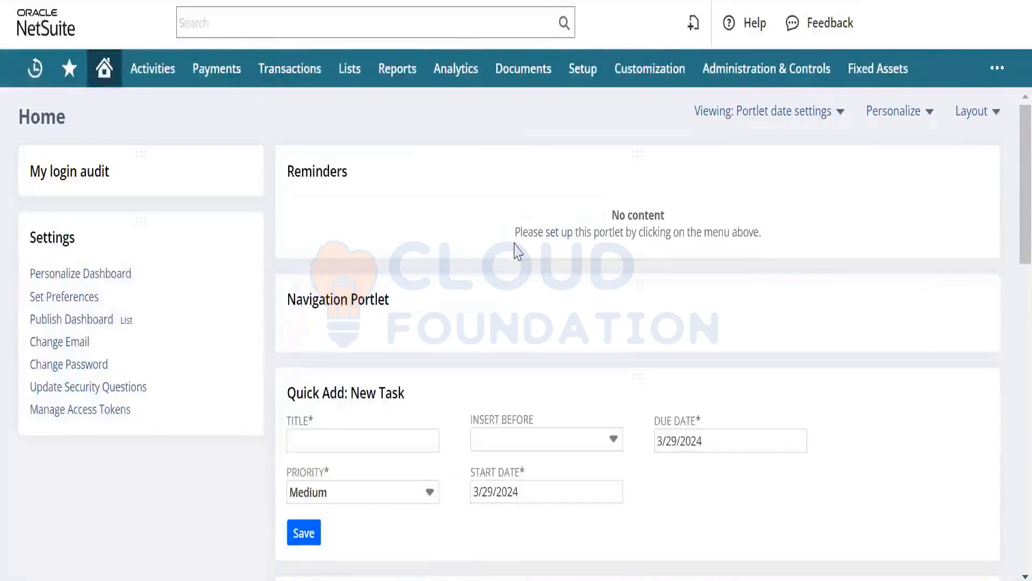
pyautogui.moveTo(586, 93)
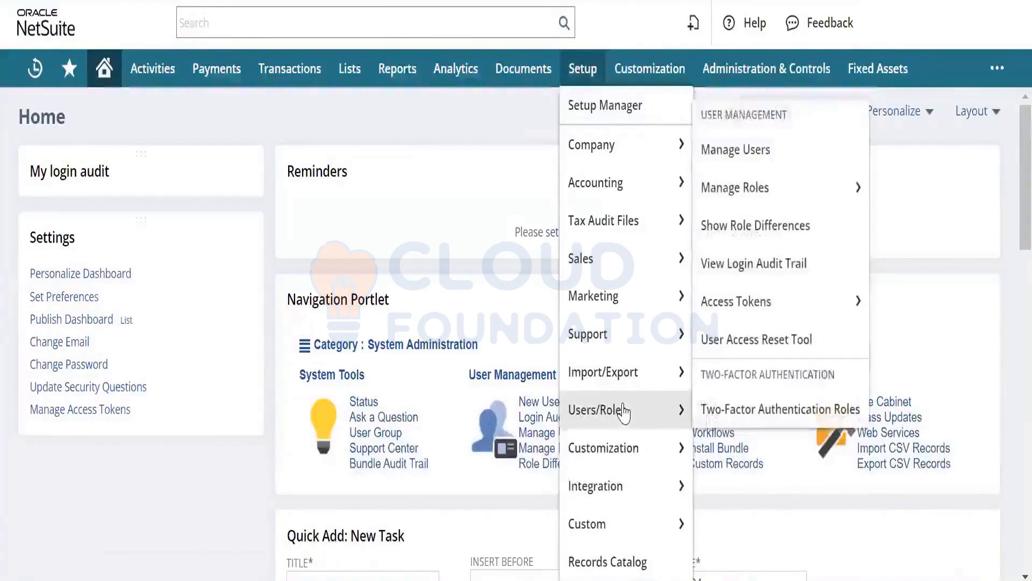
pyautogui.moveTo(618, 372)
pyautogui.moveTo(662, 417)
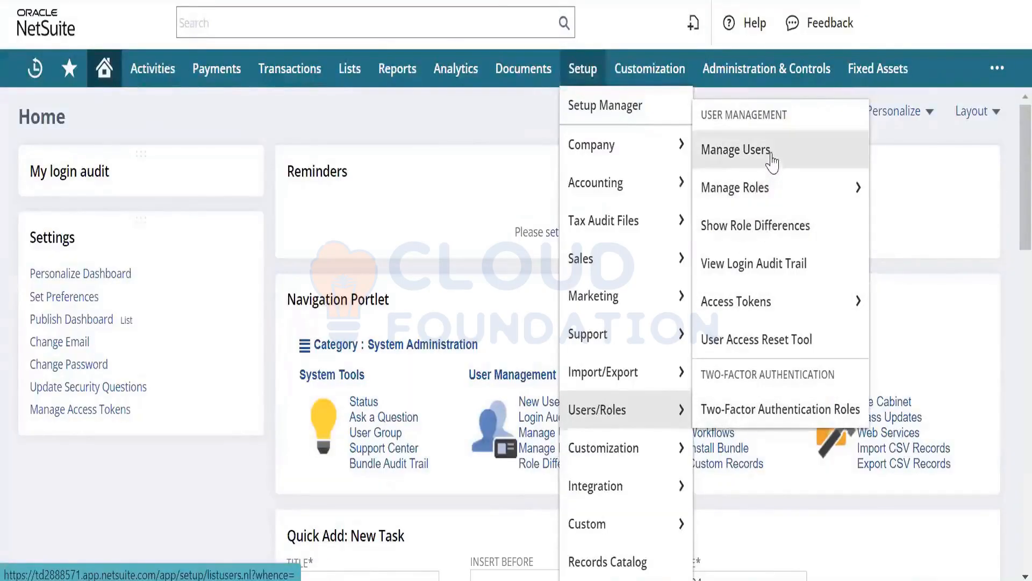
pyautogui.rightClick(781, 195)
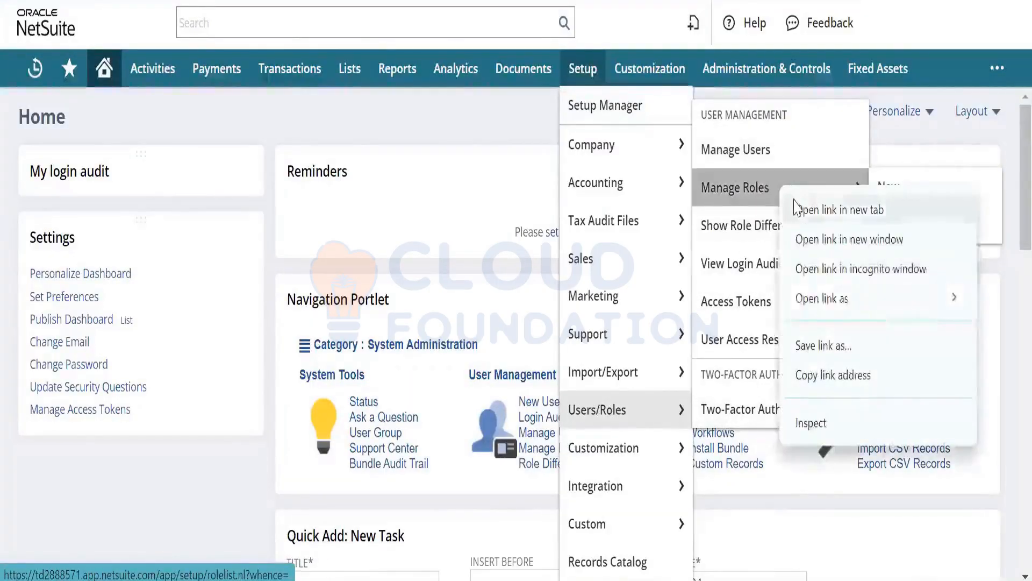
pyautogui.press('Escape')
pyautogui.click(781, 188)
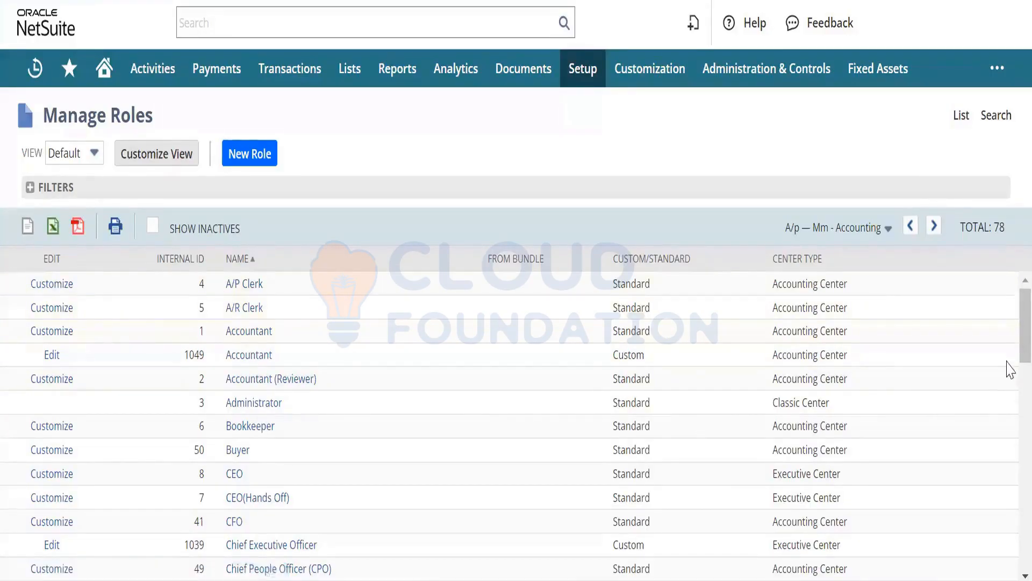
# Step: Examine the Manage Roles list, comparing the standard and custom roles and their center types
pyautogui.scroll(-1, 1011, 371)
pyautogui.scroll(-3, 1008, 419)
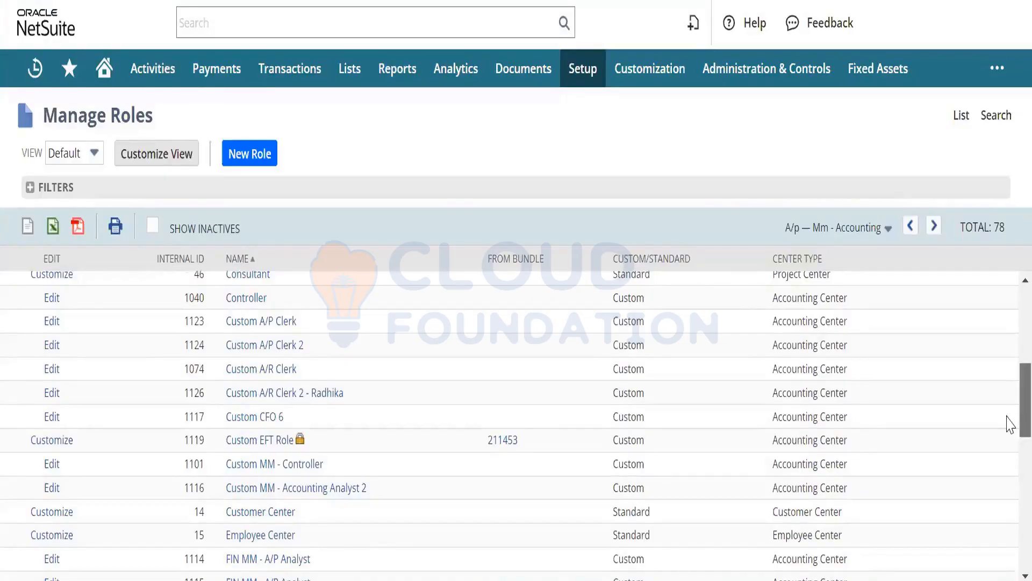
pyautogui.scroll(-5, 1010, 425)
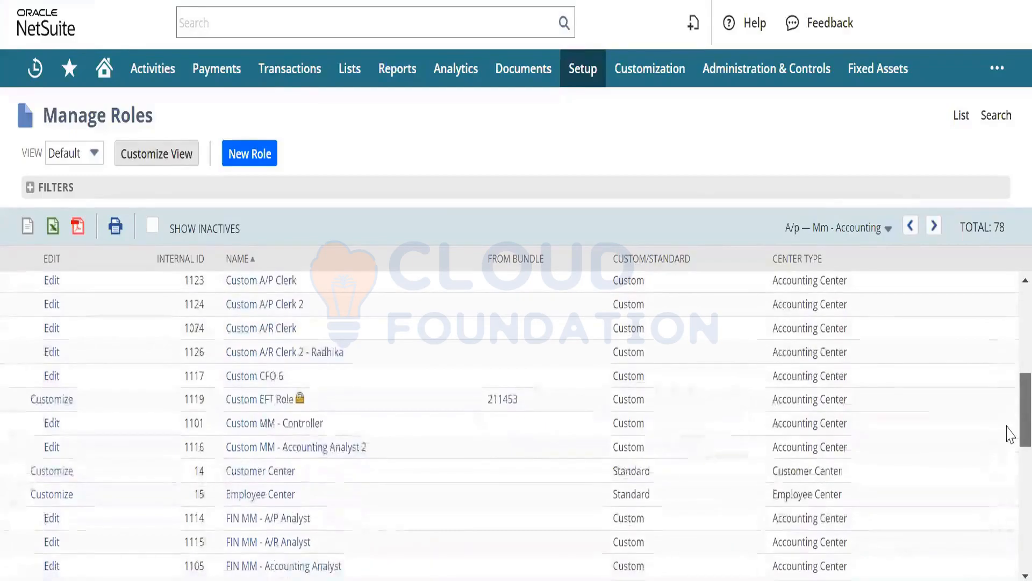
pyautogui.scroll(-10, 1010, 498)
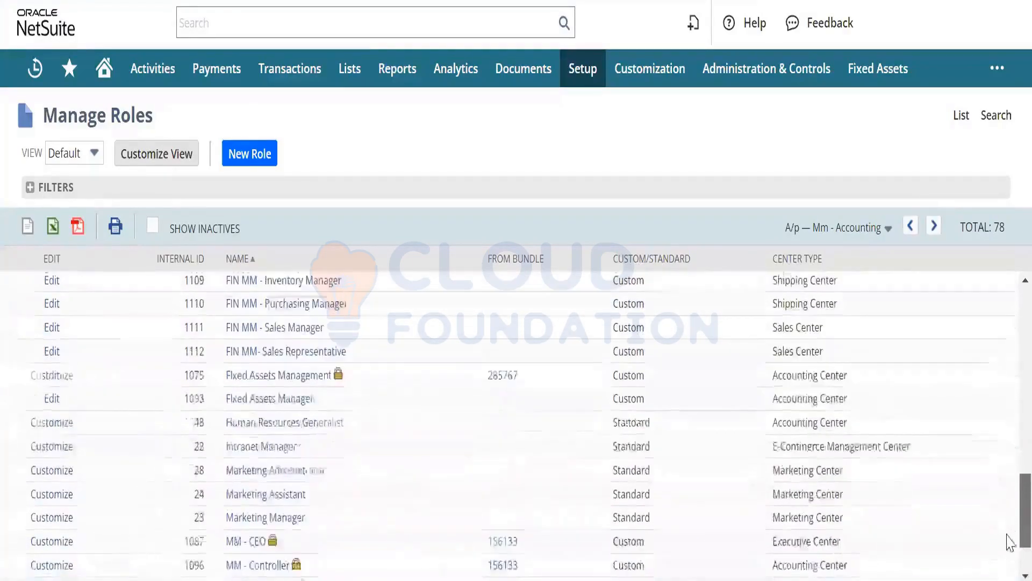
pyautogui.scroll(-1, 1009, 540)
pyautogui.scroll(10, 1007, 501)
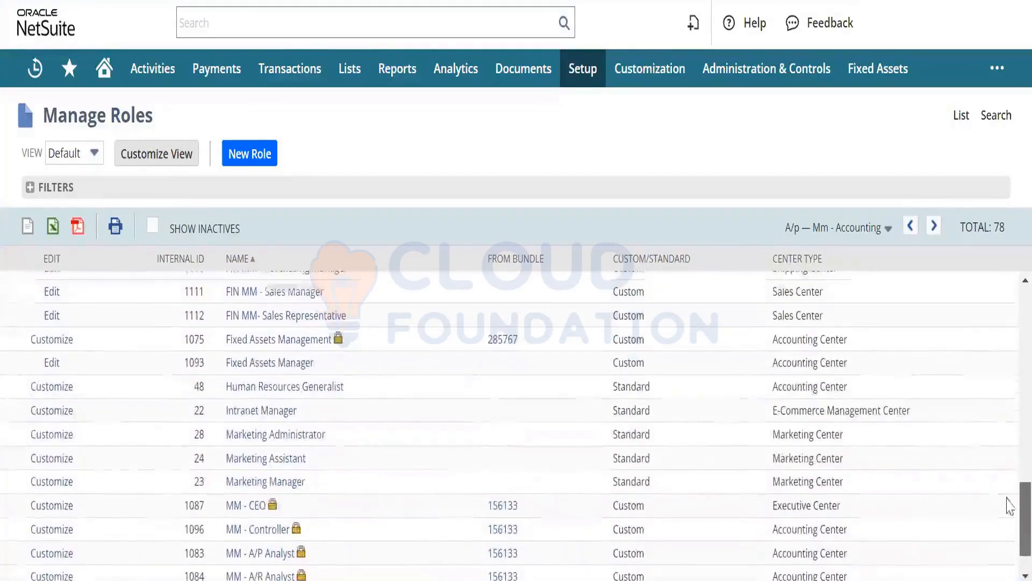
pyautogui.scroll(-1, 1000, 427)
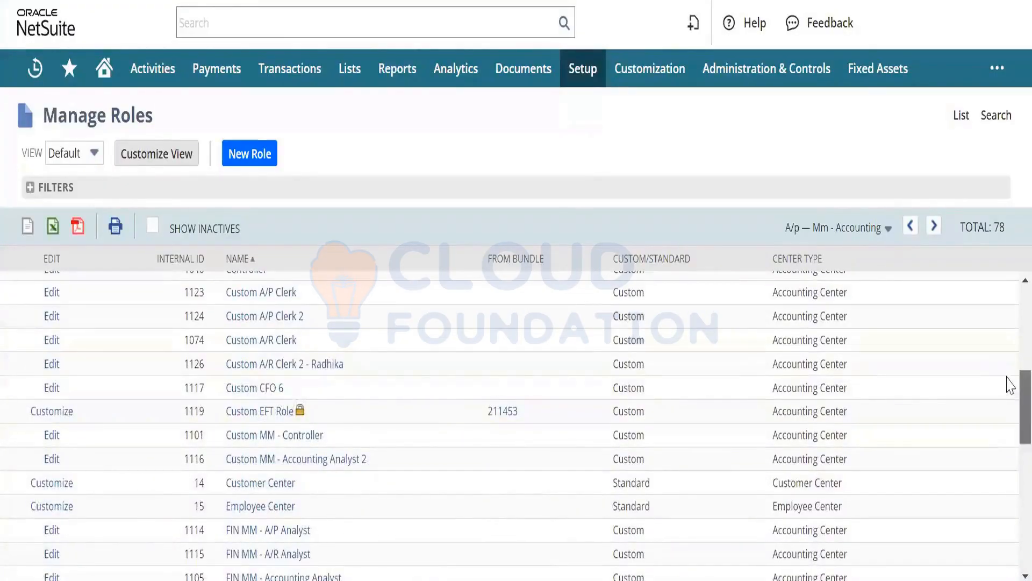
pyautogui.scroll(1, 1009, 374)
pyautogui.scroll(1, 1009, 375)
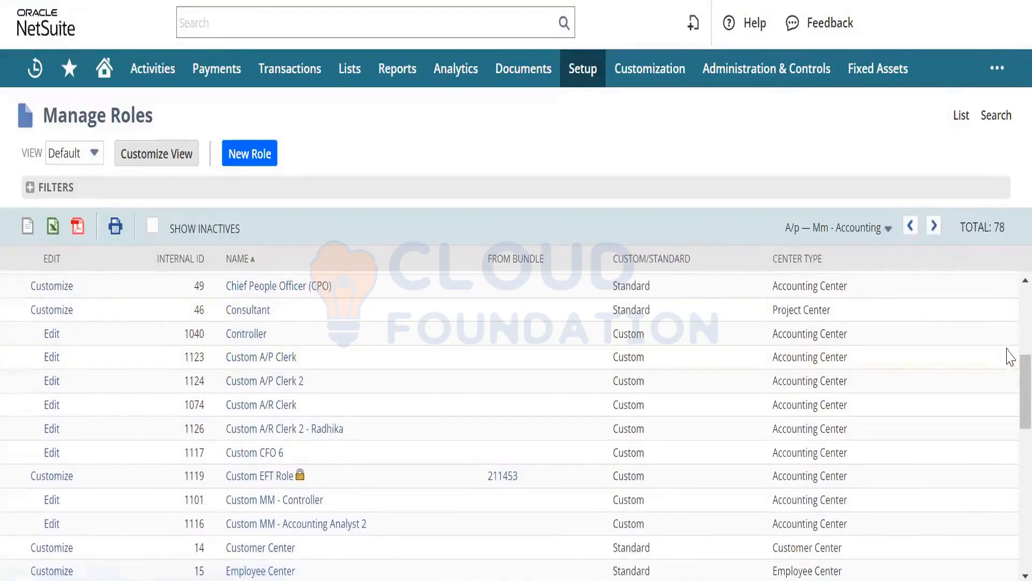
pyautogui.scroll(5, 1008, 344)
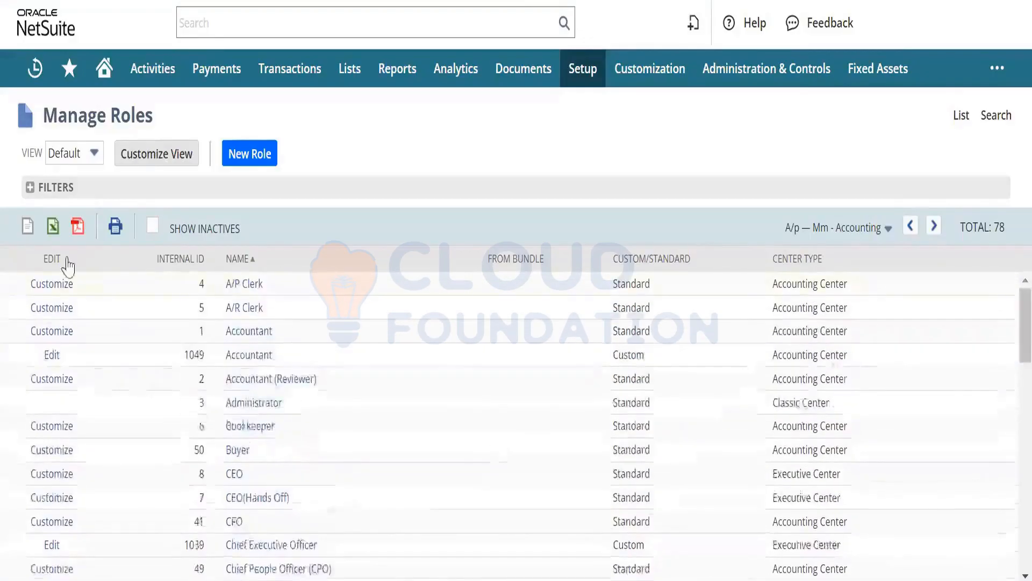
# Step: Customize the standard A/P Clerk role and name the new role BMW A/P Clerk
pyautogui.click(45, 289)
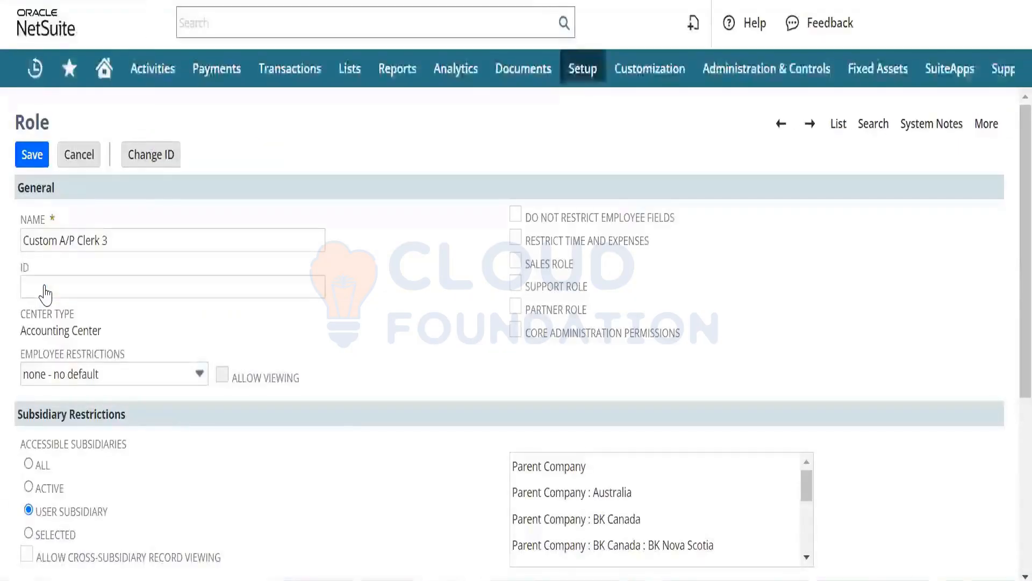
pyautogui.click(44, 243)
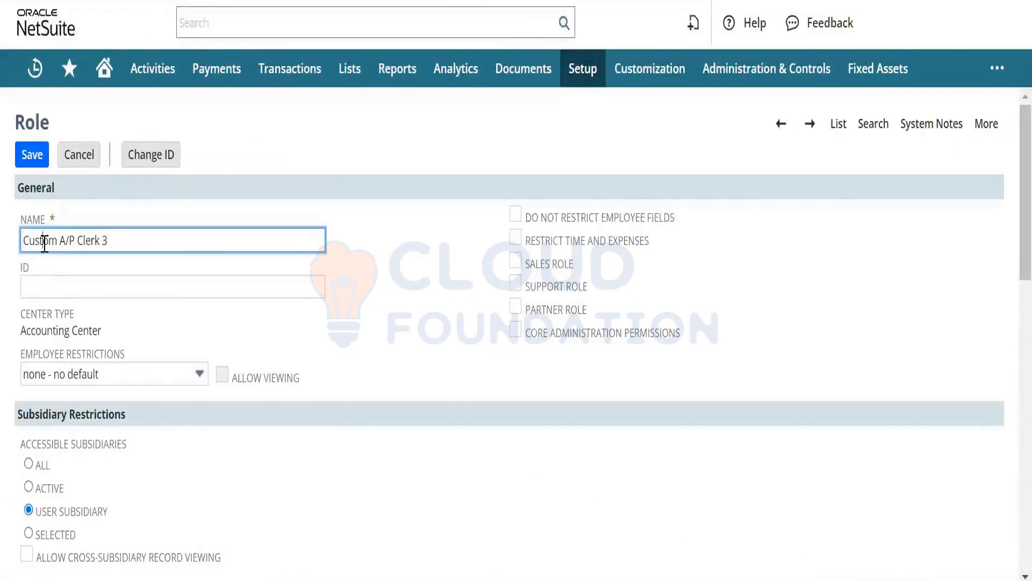
pyautogui.doubleClick(44, 243)
pyautogui.press('BackSpace')
pyautogui.write('BMW')
pyautogui.press('BackSpace')
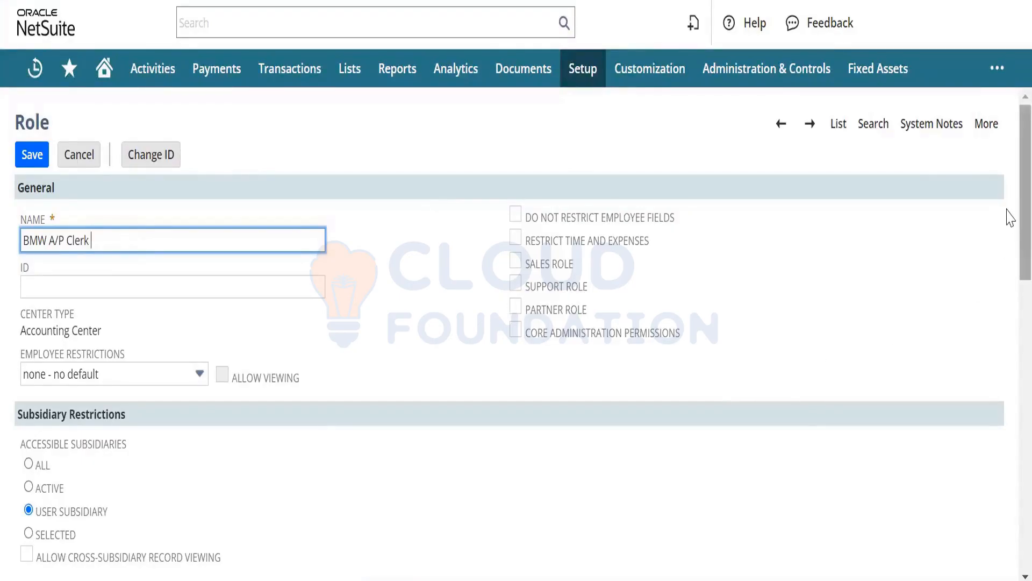
# Step: Review the custom role's permission categories against the Transactions, Lists and Setup navigation options
pyautogui.moveTo(1009, 218); pyautogui.dragTo(1007, 429)
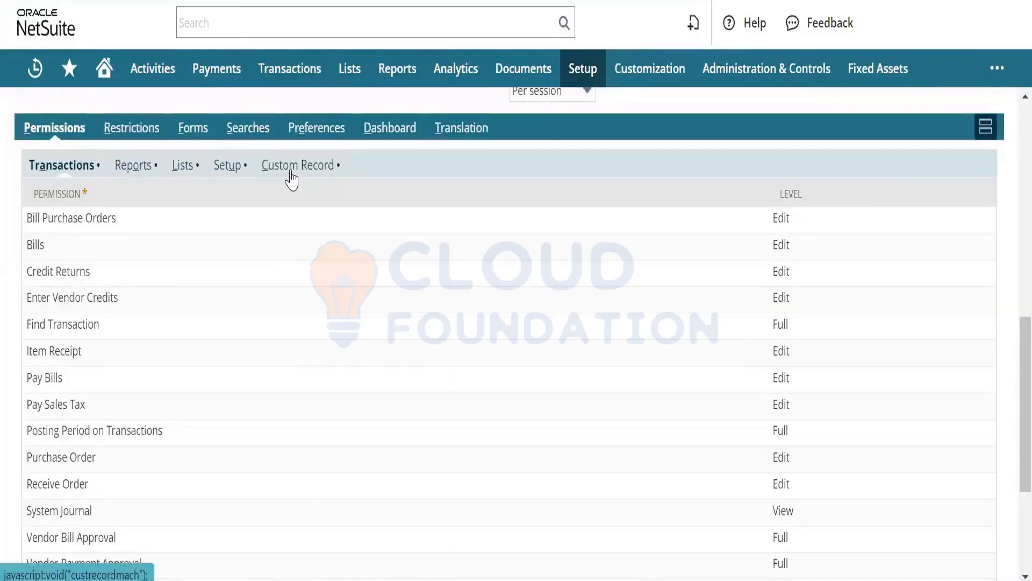
pyautogui.moveTo(300, 82)
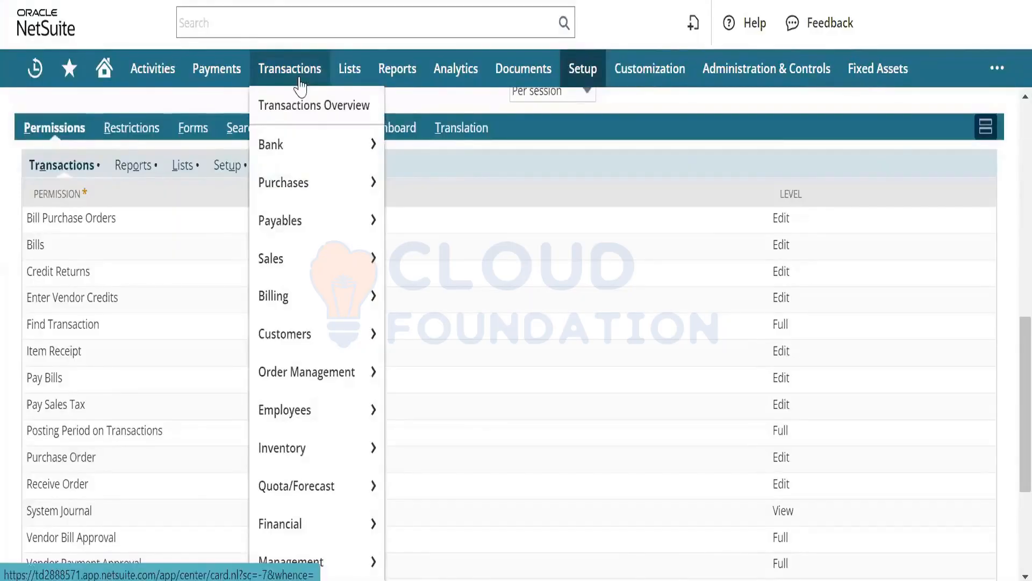
pyautogui.moveTo(382, 80)
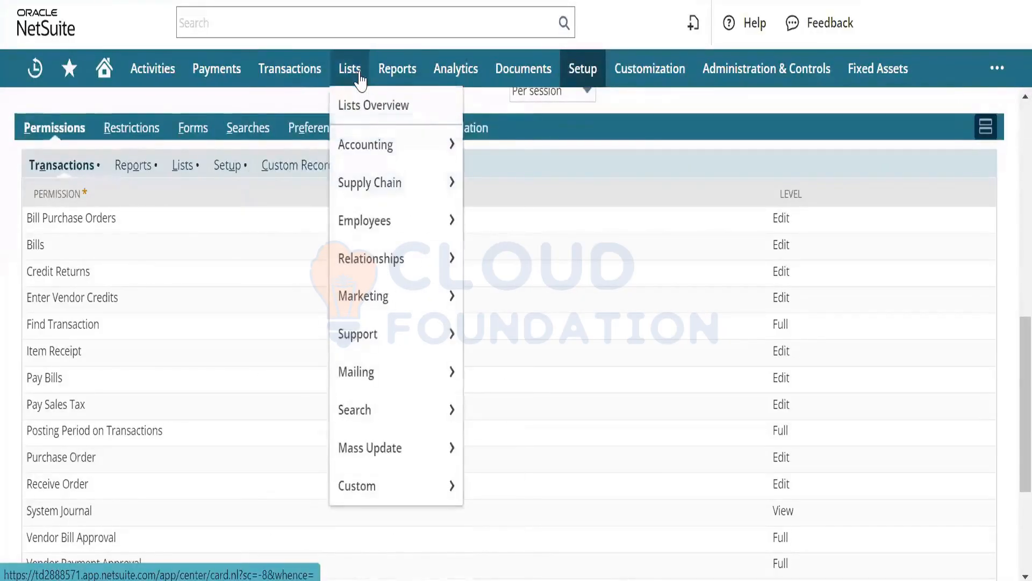
pyautogui.moveTo(569, 79)
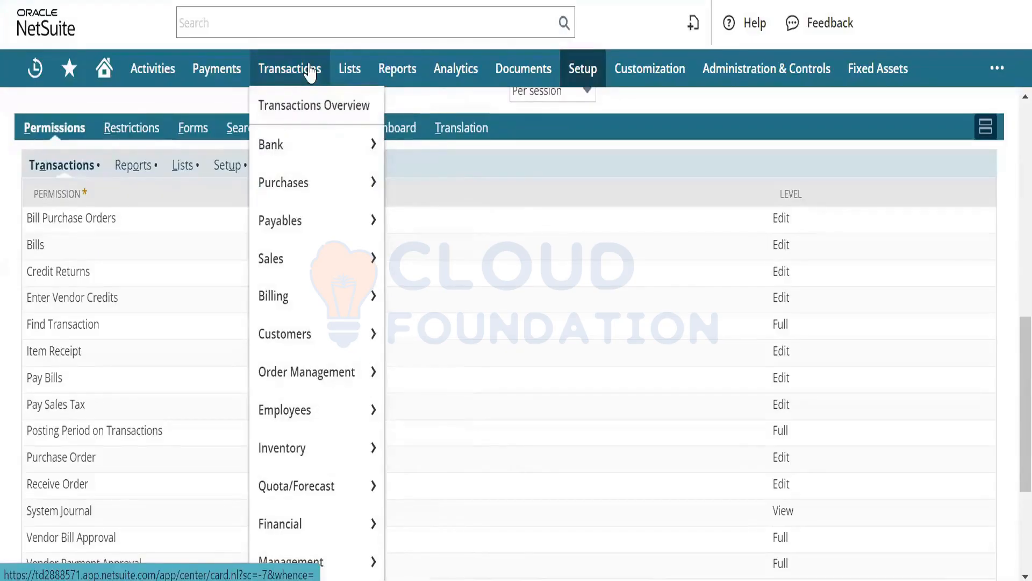
# Step: Select Adjust Inventory as a new transaction permission for the role and open its access level for editing
pyautogui.scroll(-2, 1009, 476)
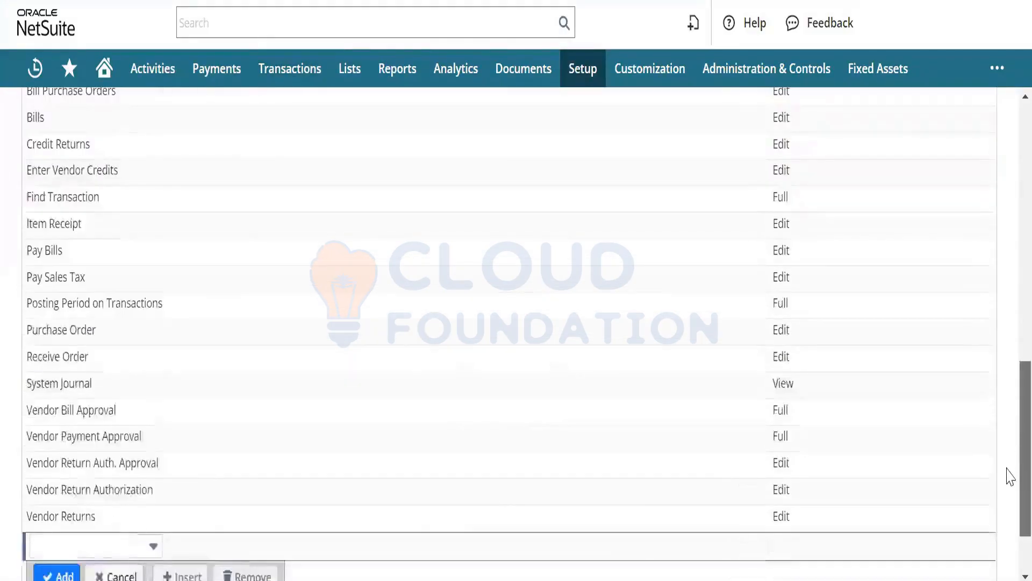
pyautogui.scroll(-1, 1009, 478)
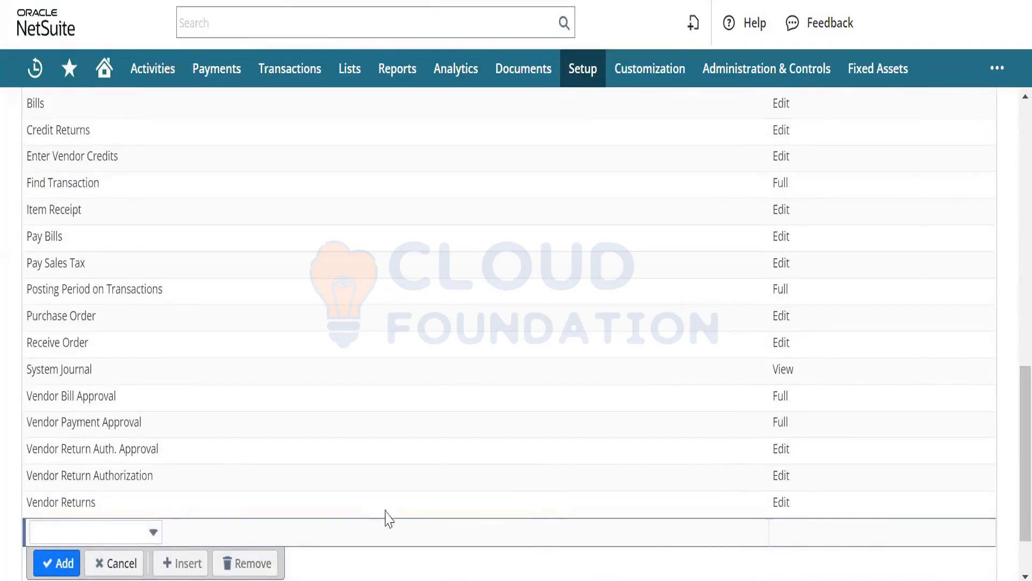
pyautogui.click(154, 533)
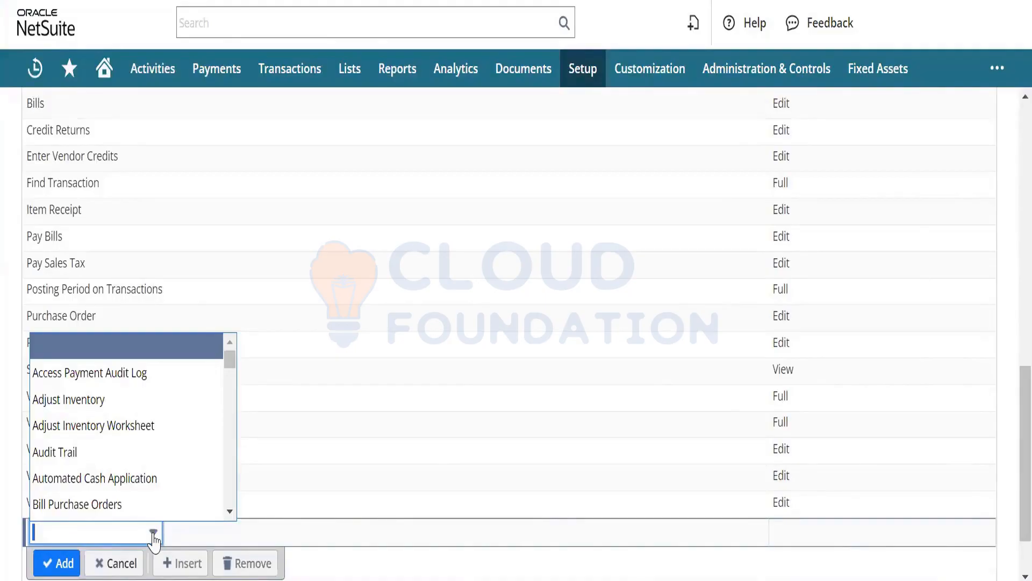
pyautogui.click(157, 407)
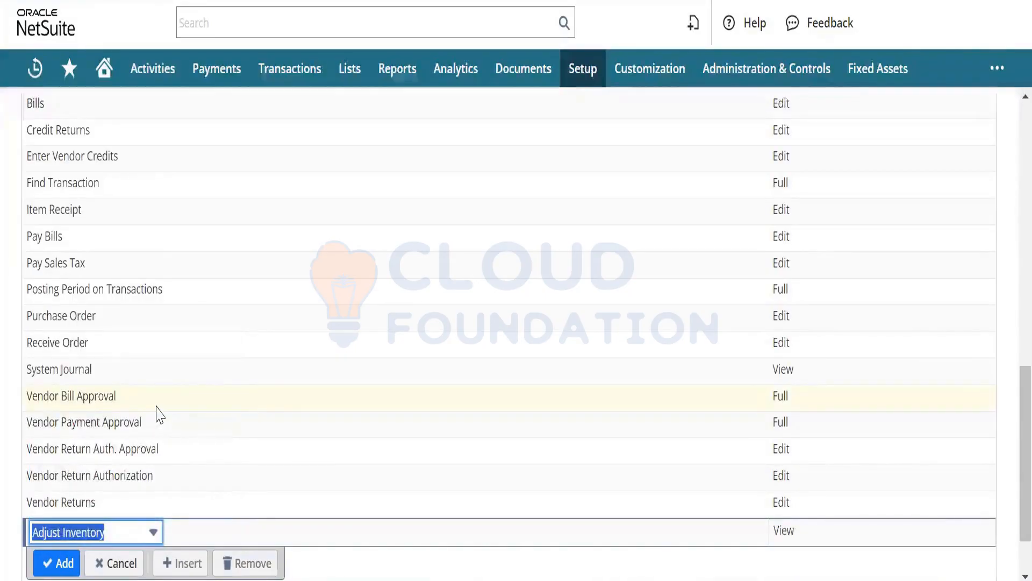
pyautogui.click(833, 543)
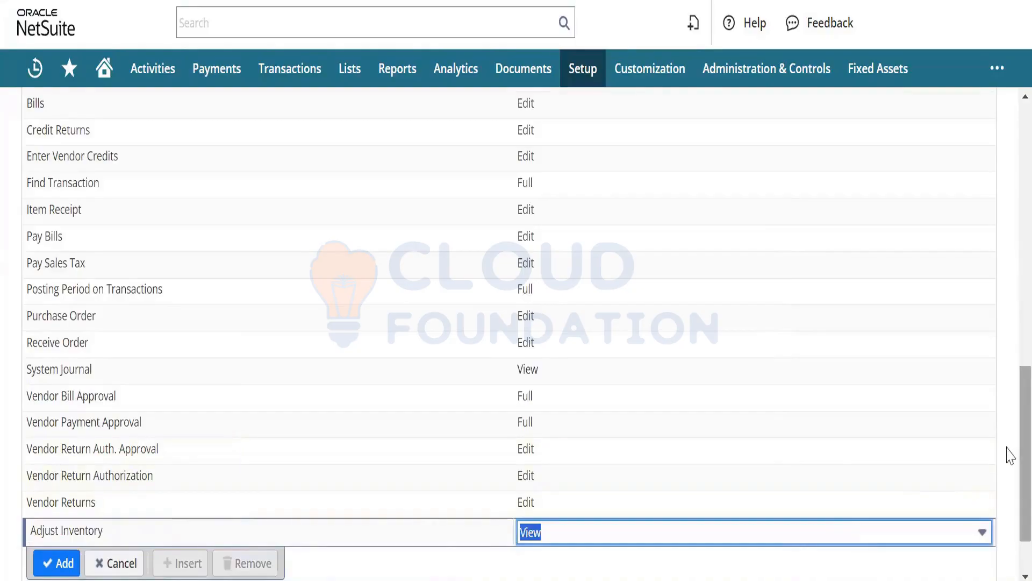
# Step: Open the access level choices for the Bill Purchase Orders transaction permission
pyautogui.scroll(4, 1009, 454)
pyautogui.scroll(-5, 1008, 444)
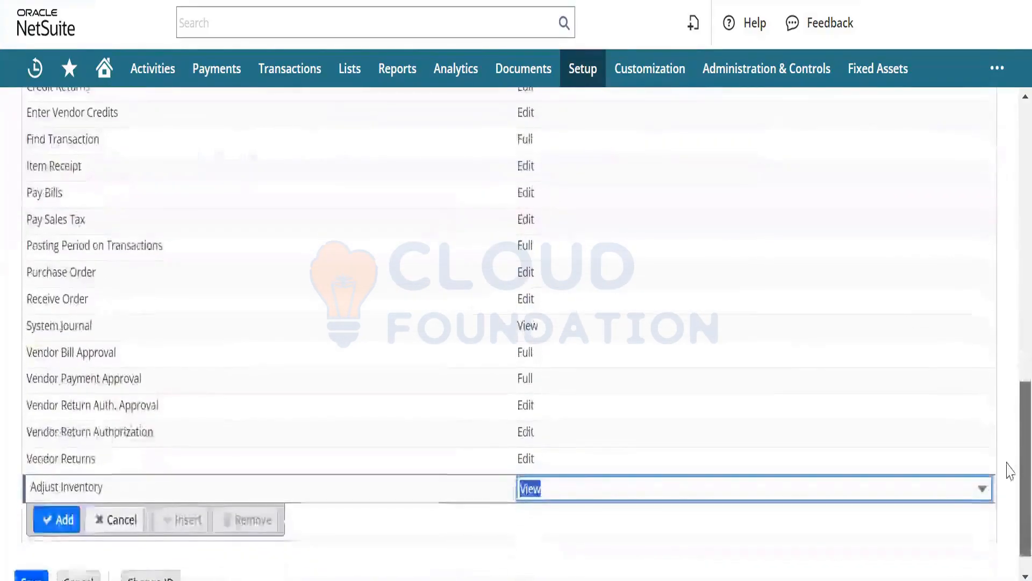
pyautogui.scroll(6, 1007, 470)
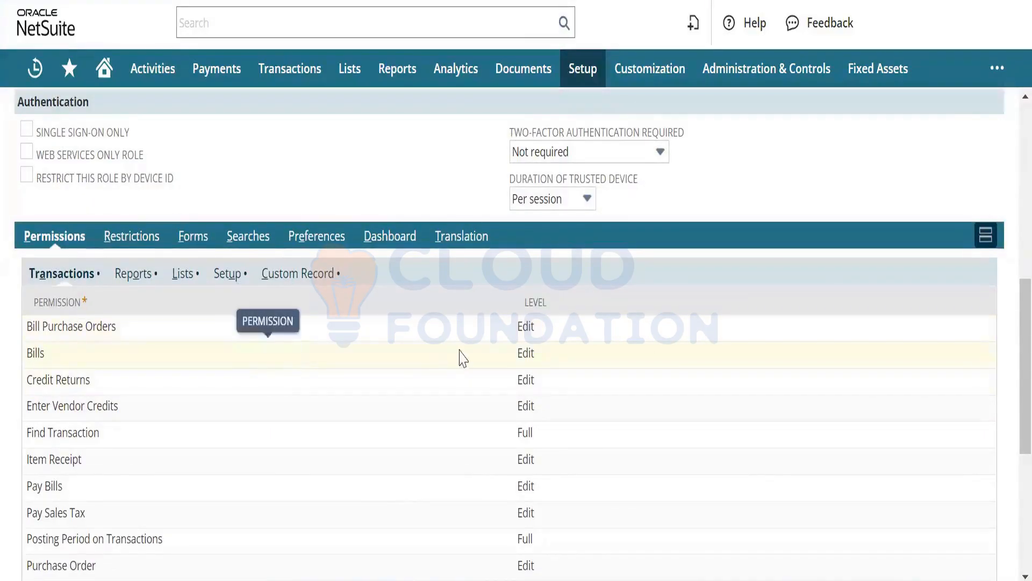
pyautogui.click(540, 341)
pyautogui.click(556, 341)
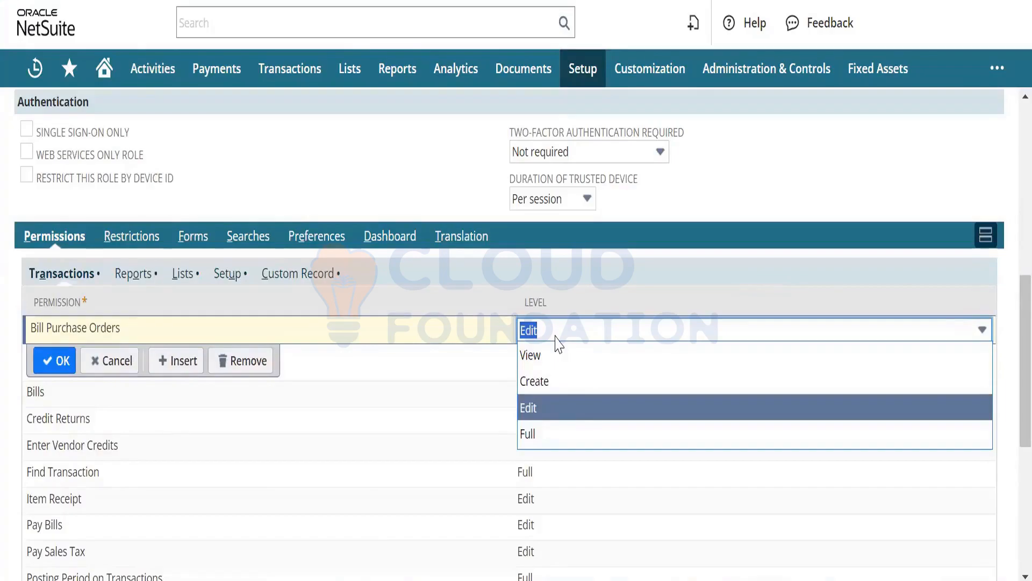
# Step: Switch to Notepad, add a "VIEW -" line below the approver notes, and return to the role form
pyautogui.click(511, 580)
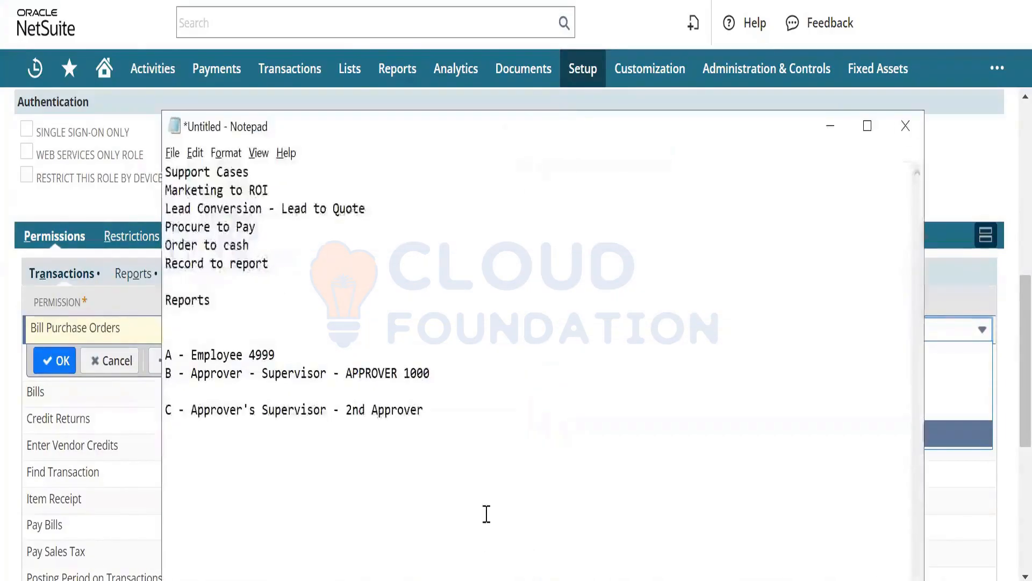
pyautogui.click(479, 448)
pyautogui.press('Return')
pyautogui.press('Return')
pyautogui.write('VIEW')
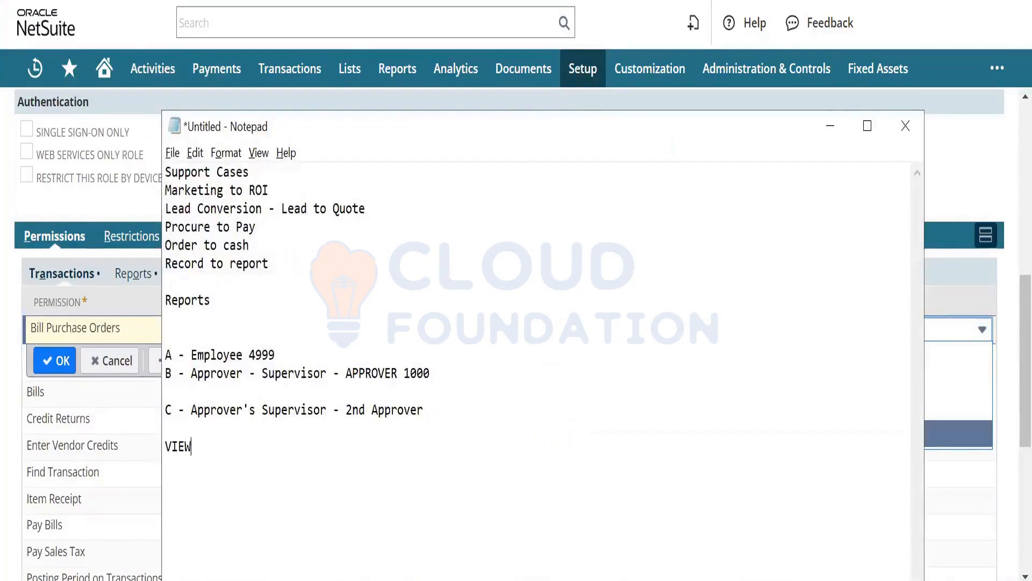
pyautogui.write(' -')
pyautogui.press('Return')
pyautogui.hotkey('alt', 'Tab')
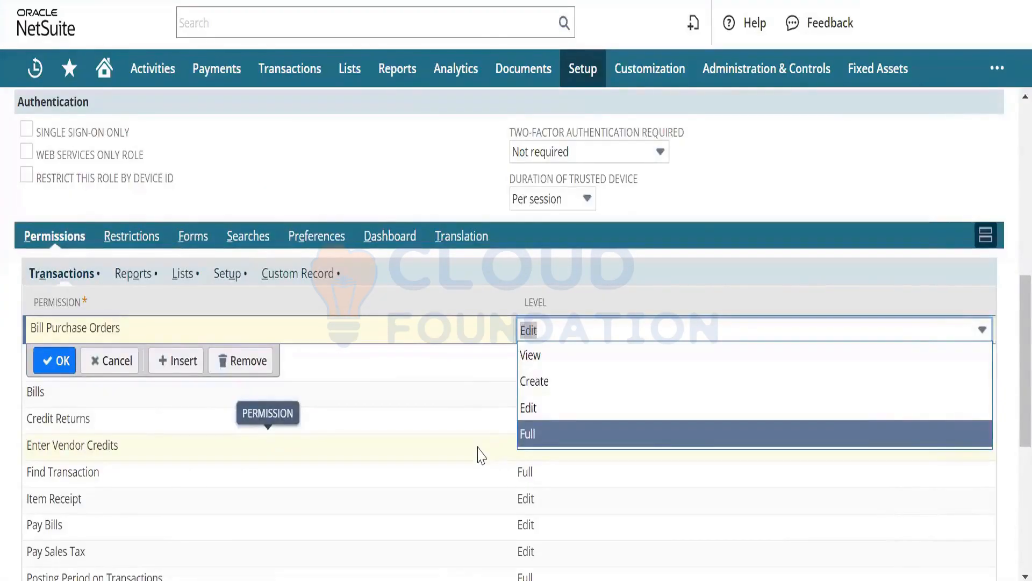
pyautogui.moveTo(349, 76)
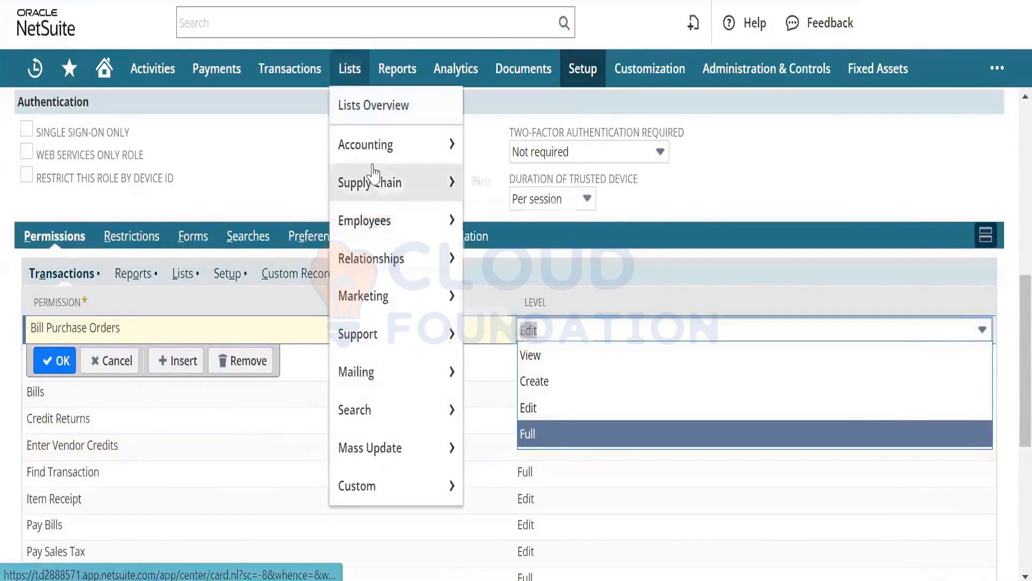
pyautogui.moveTo(382, 251)
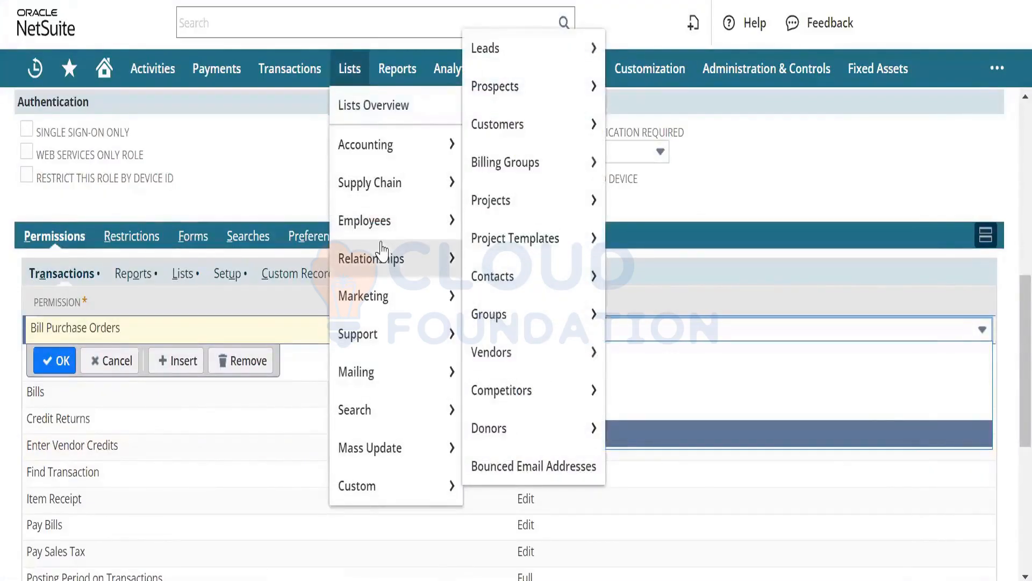
pyautogui.moveTo(599, 69)
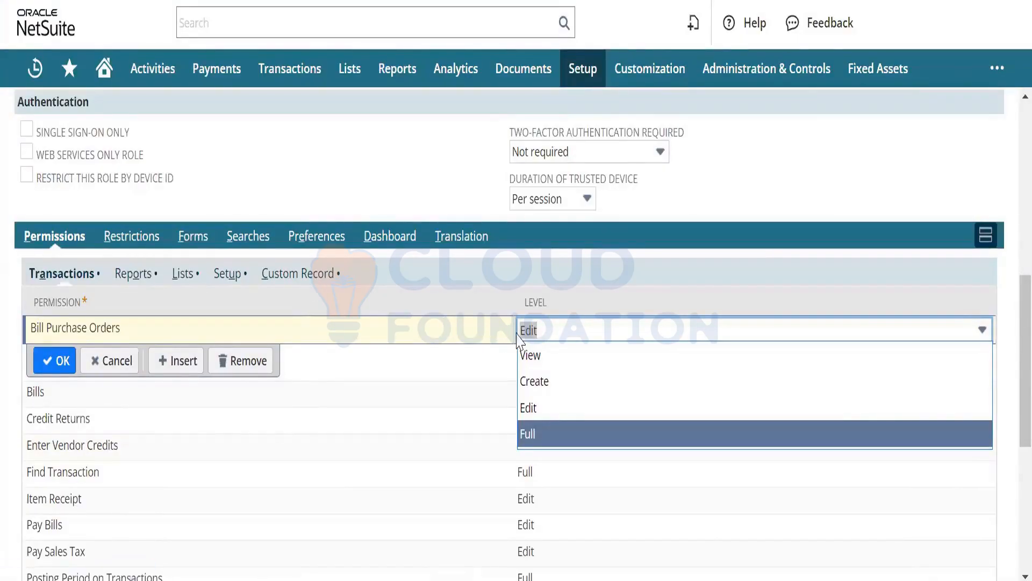
# Step: Switch to Notepad and add the lines "CREATE - VIEW & CREATE" and "EDIT - VIEW & CREATE & EDIT" below the VIEW line
pyautogui.hotkey('alt', 'Tab')
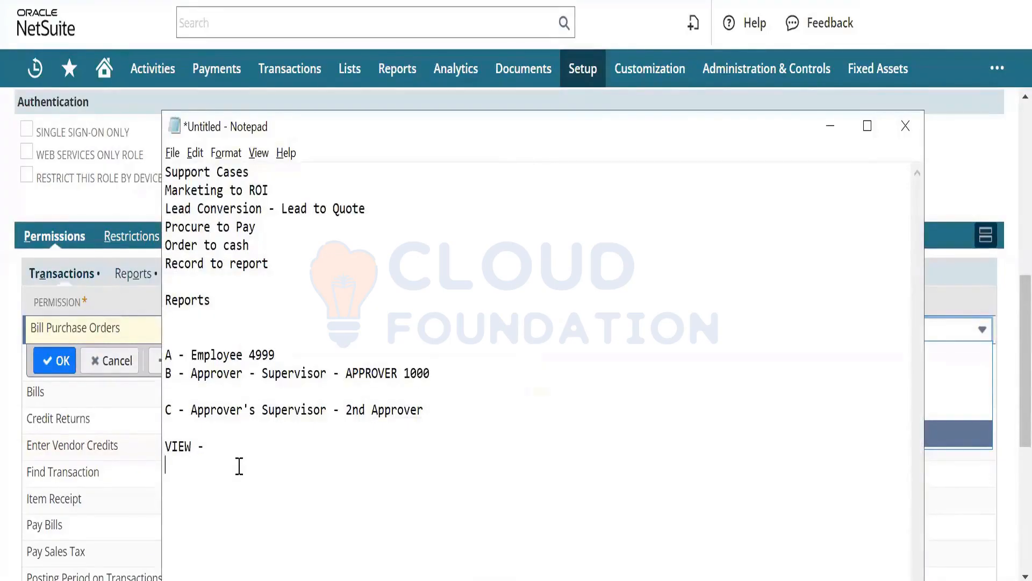
pyautogui.write('CREATE - VIEW & CREATE')
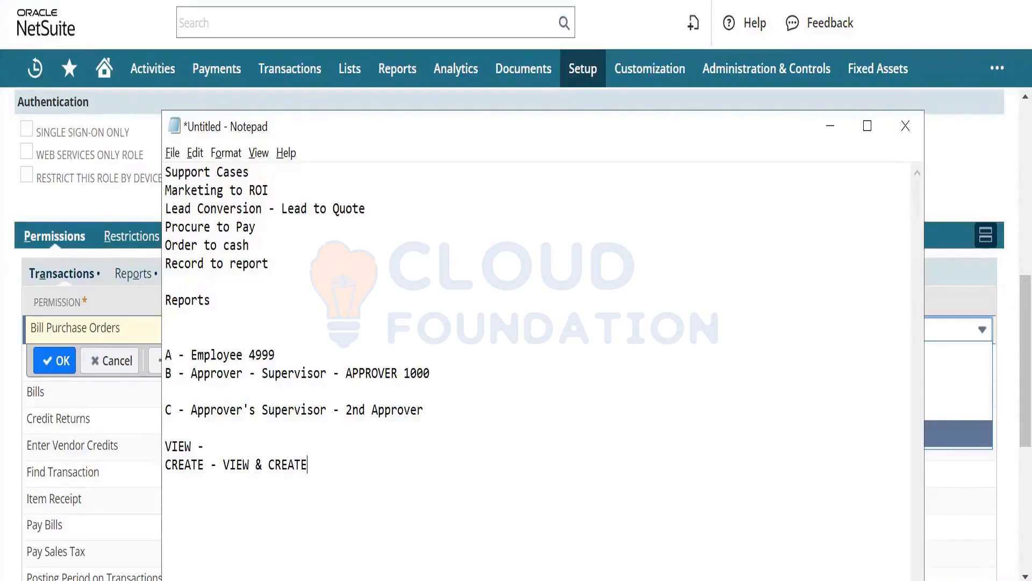
pyautogui.press('Return')
pyautogui.write('EDIT - VIEW ')
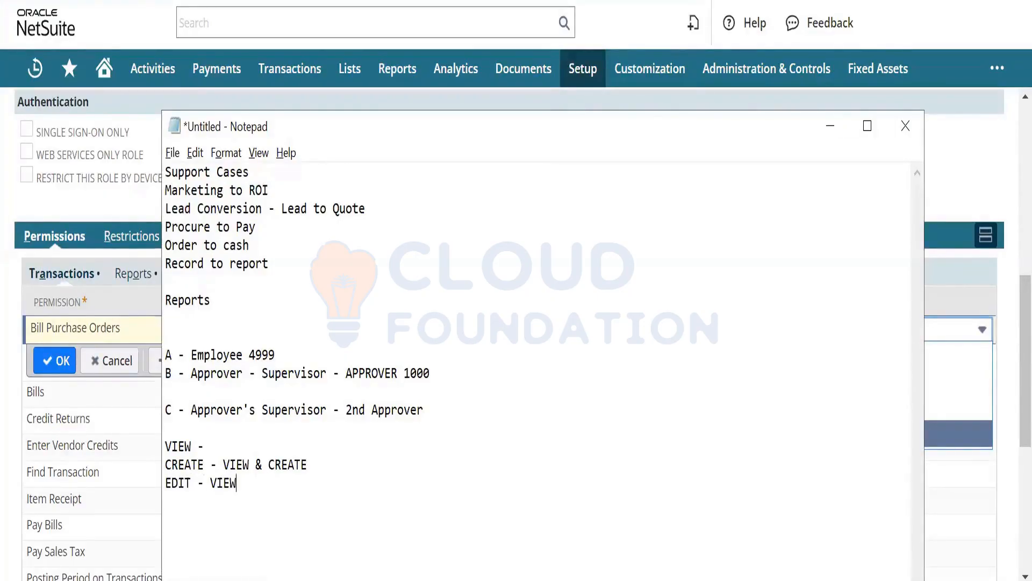
pyautogui.write('& CREATE ')
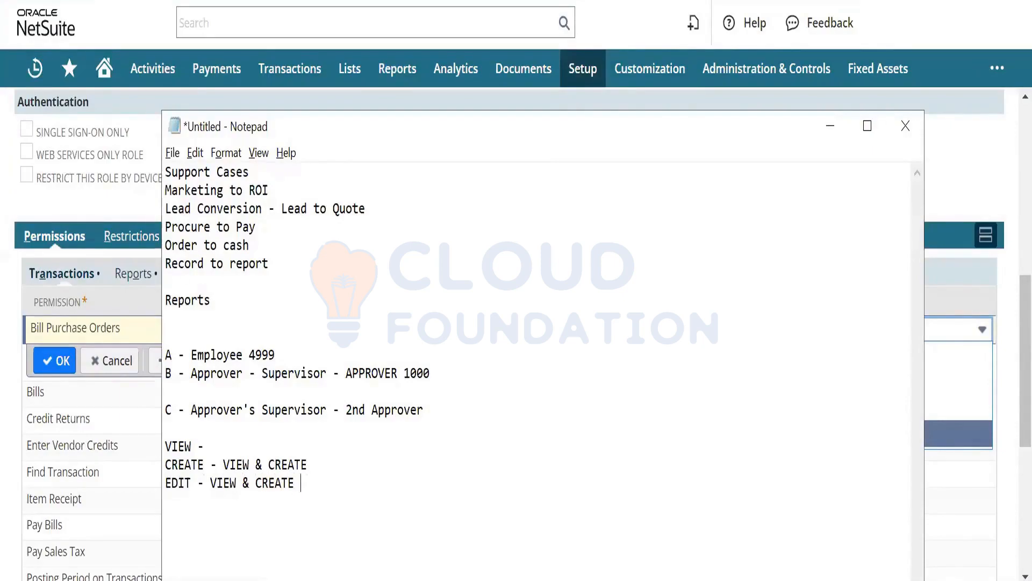
pyautogui.write('& EDIT')
# Step: Add the line "FULL - VIEW & CREATE & EDIT & DELETE" below the EDIT line
pyautogui.press('Return')
pyautogui.write('FULL -')
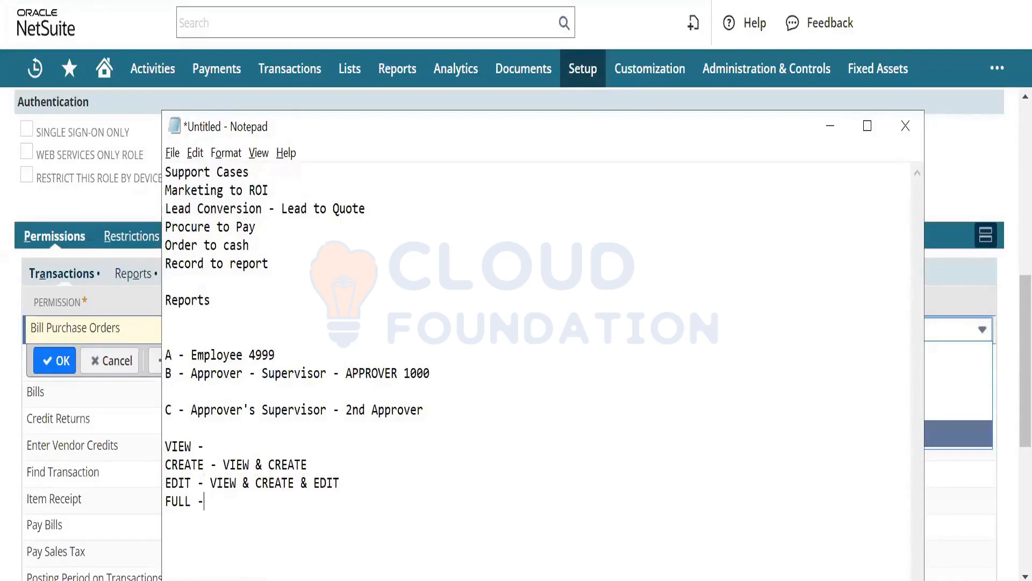
pyautogui.write(' VIEW & CREAT')
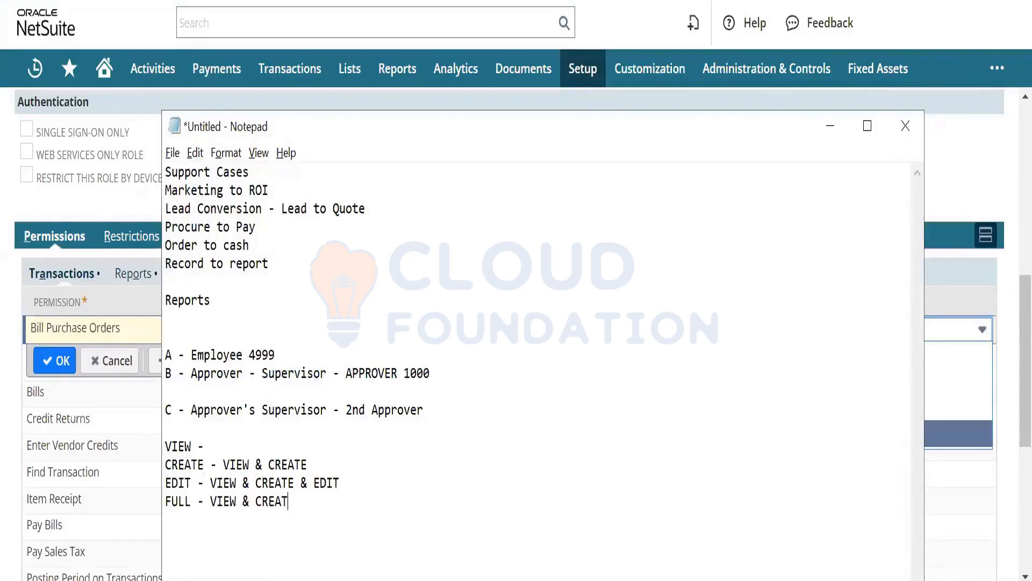
pyautogui.write('E & EDIT & DELETE')
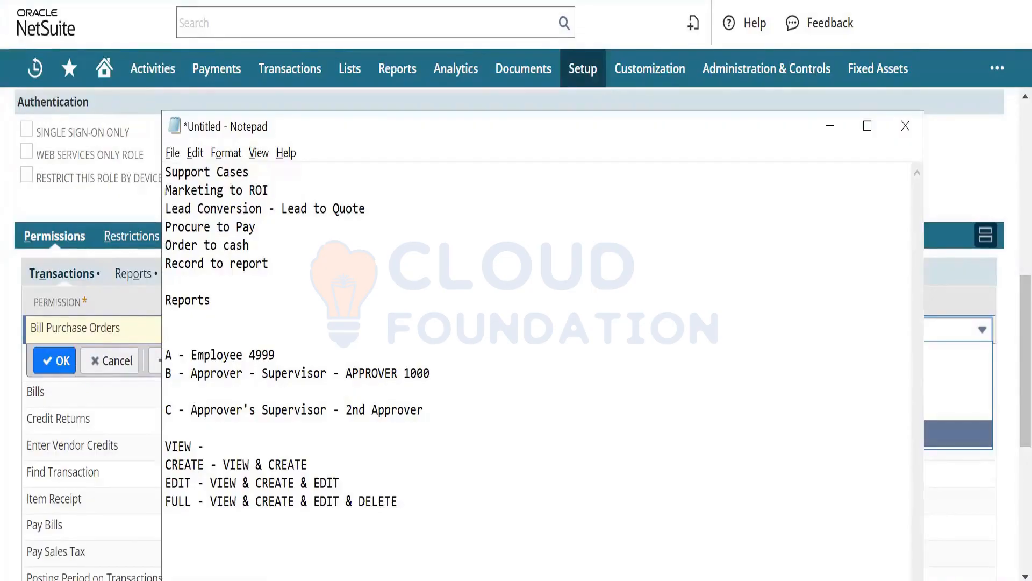
# Step: Complete the VIEW line with "VIEW(NO CREATE, NO EDIT, NO DELETE)"
pyautogui.click(214, 446)
pyautogui.write('VIEW(NO CREATE, ')
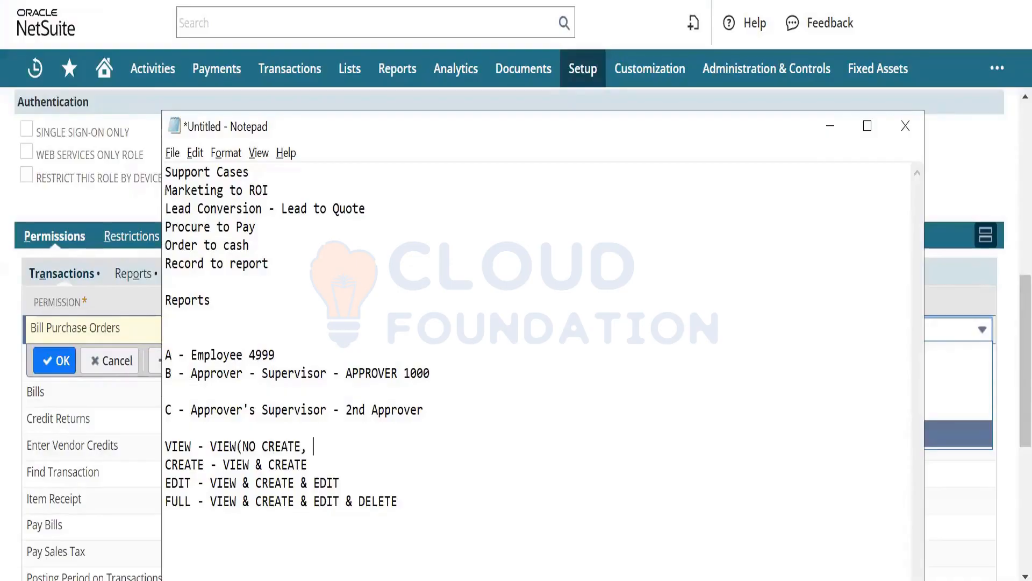
pyautogui.write('NO EDIT, NO DELET')
pyautogui.write('E')
pyautogui.press('BackSpace')
pyautogui.press('BackSpace')
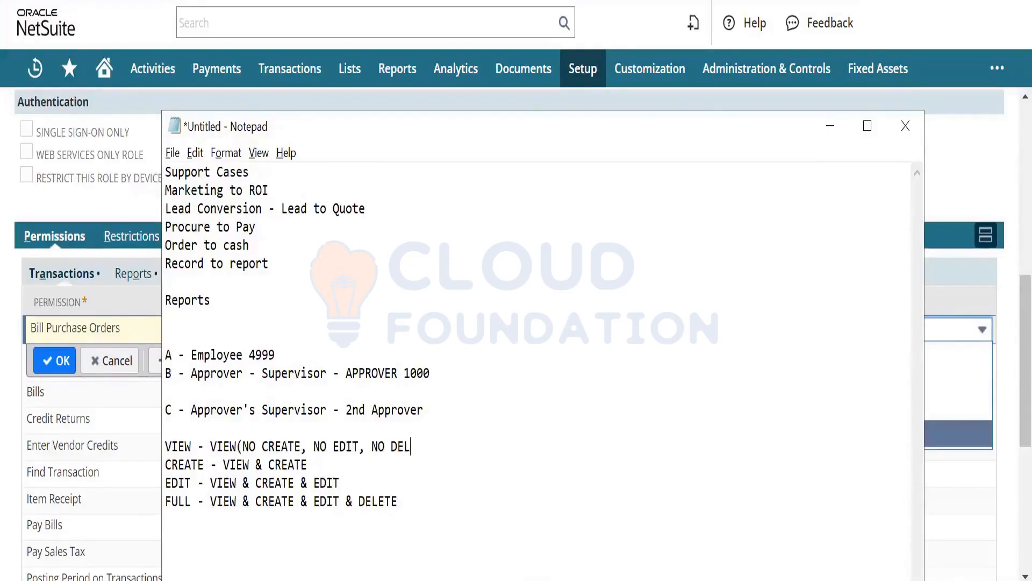
pyautogui.write('ETE)')
# Step: Append "(NO EDIT, NO DELETE)" to the CREATE line and "(NO DELETE)" to the EDIT line
pyautogui.press('Down')
pyautogui.write('(NOE')
pyautogui.press('BackSpace')
pyautogui.write('EDIT, NO DELTE')
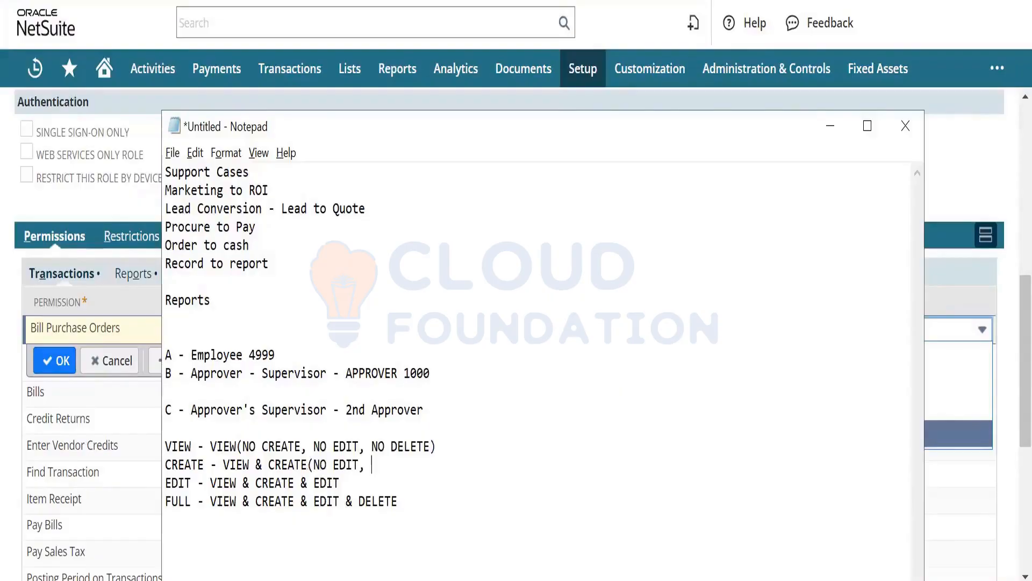
pyautogui.press('BackSpace')
pyautogui.press('BackSpace')
pyautogui.write('ETE)')
pyautogui.press('Down')
pyautogui.write('(NO DELETE')
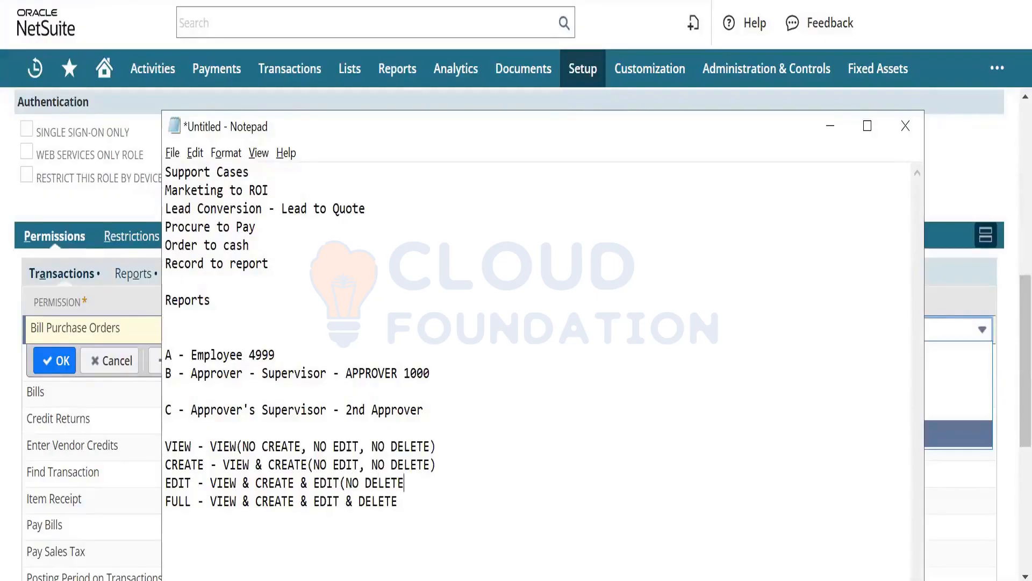
pyautogui.write(')')
# Step: Append "(FULL)" to the FULL line and return to the NetSuite role form
pyautogui.click(461, 508)
pyautogui.write('(FULL)')
pyautogui.click(831, 126)
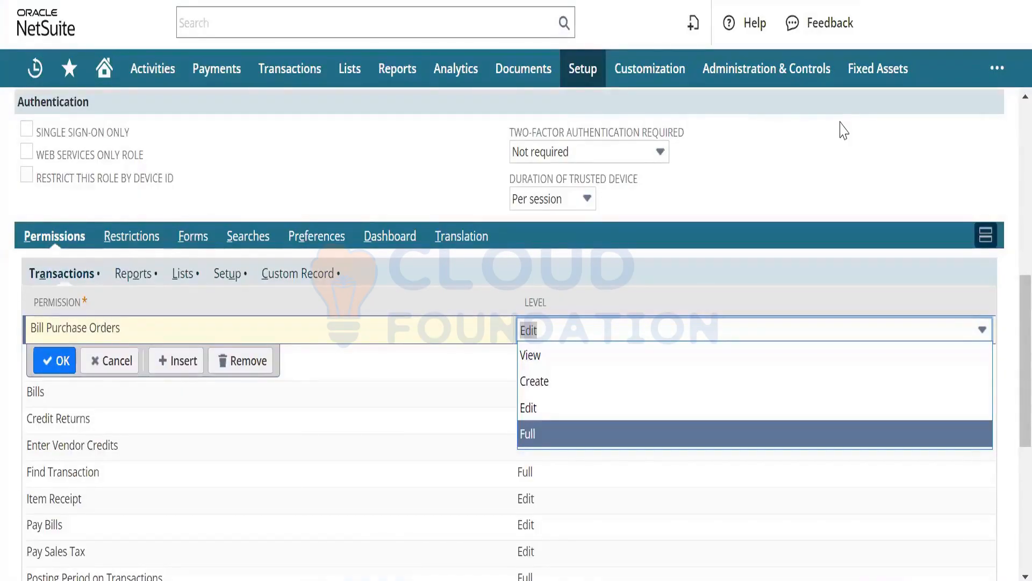
# Step: Cancel editing the Bill Purchase Orders permission and review the role's transaction permissions and their levels
pyautogui.moveTo(1007, 317); pyautogui.dragTo(1007, 339)
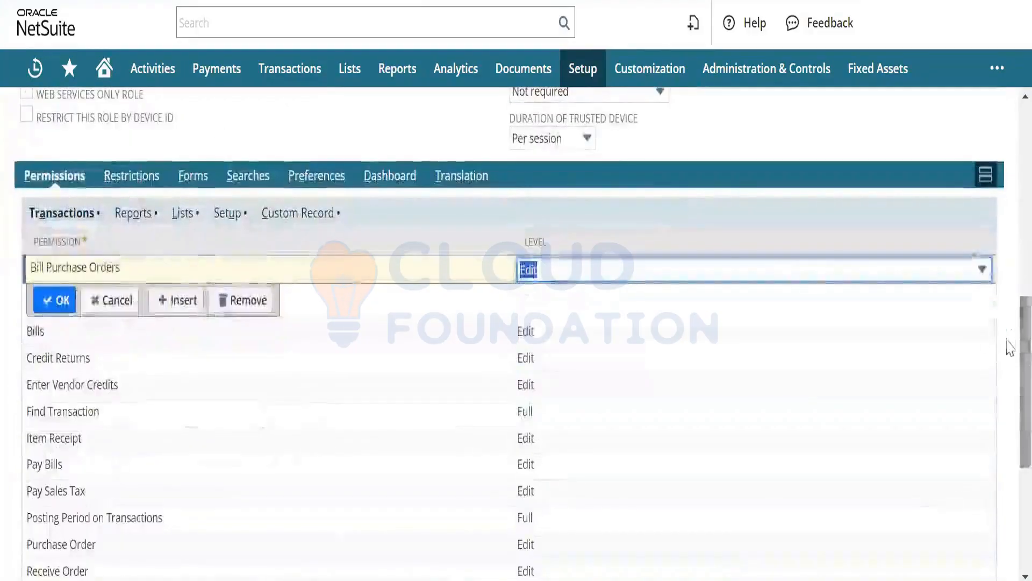
pyautogui.click(122, 305)
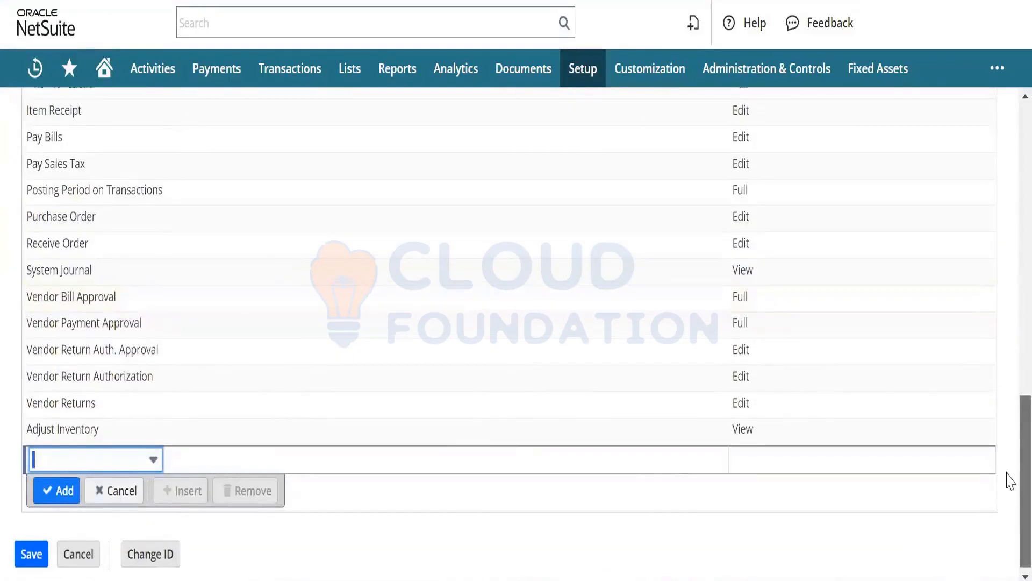
pyautogui.scroll(4, 1007, 457)
pyautogui.scroll(2, 1008, 449)
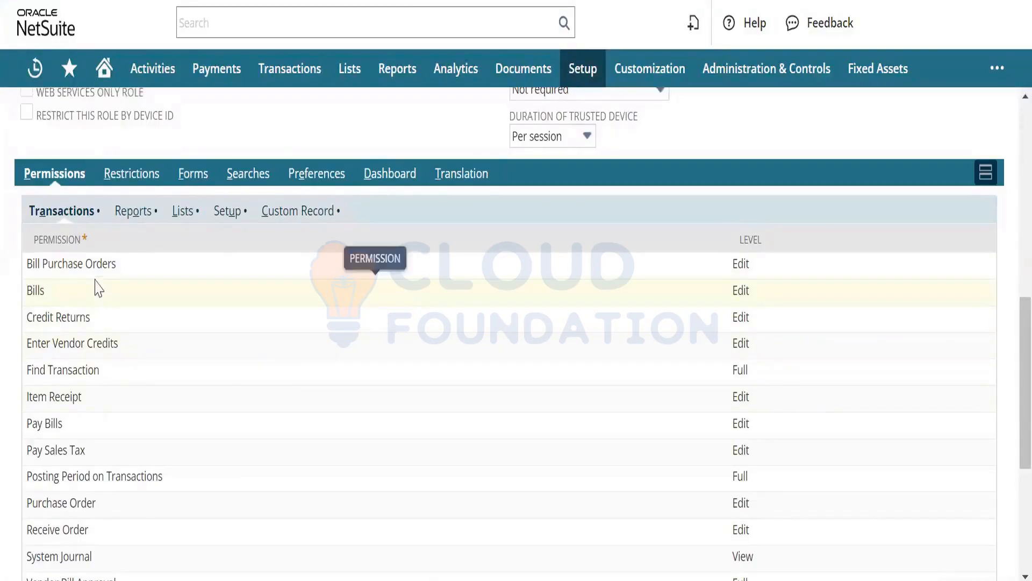
# Step: Show the role's report permissions and review their access levels
pyautogui.click(132, 218)
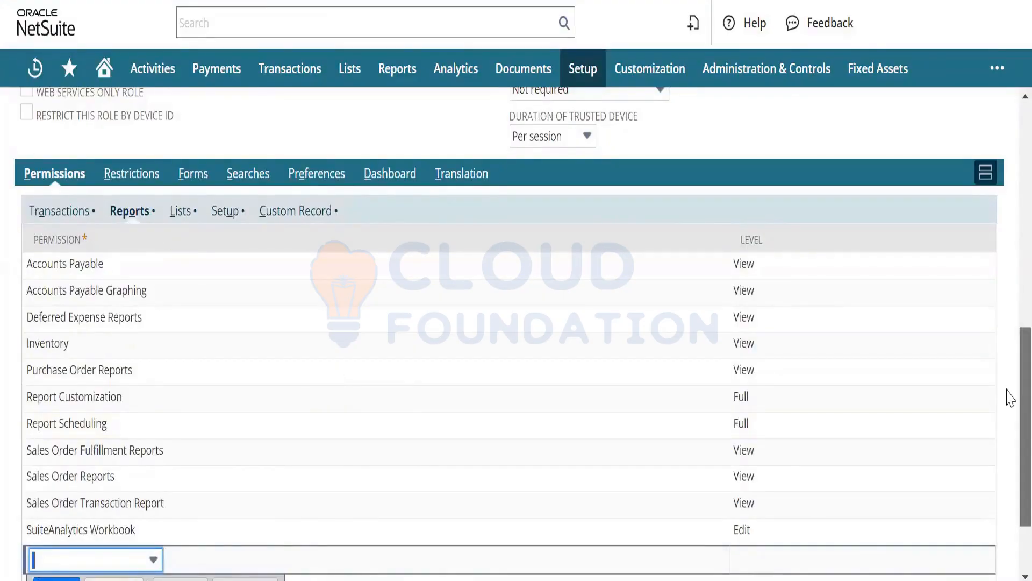
pyautogui.scroll(1, 1011, 400)
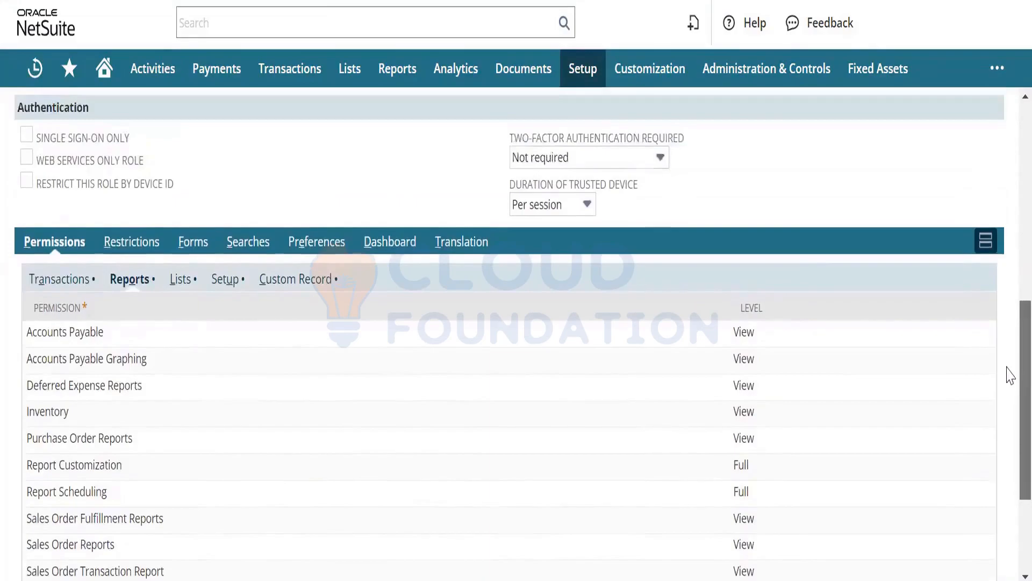
pyautogui.scroll(-1, 1011, 406)
pyautogui.moveTo(1007, 400); pyautogui.dragTo(1006, 408)
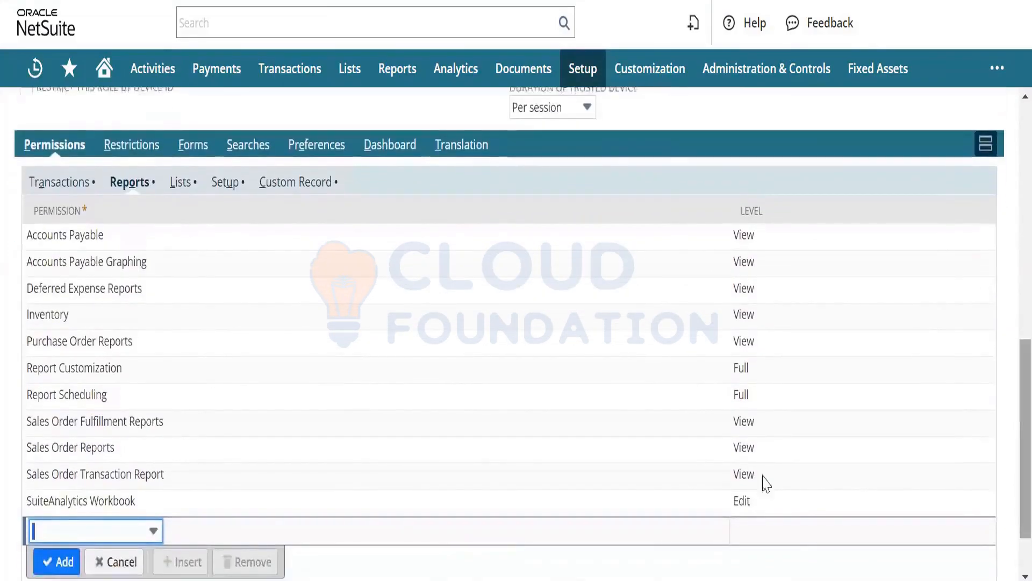
# Step: Try to add Report Customization with Full level as a new report permission, and discard the entry
pyautogui.click(139, 533)
pyautogui.moveTo(233, 371); pyautogui.dragTo(237, 469)
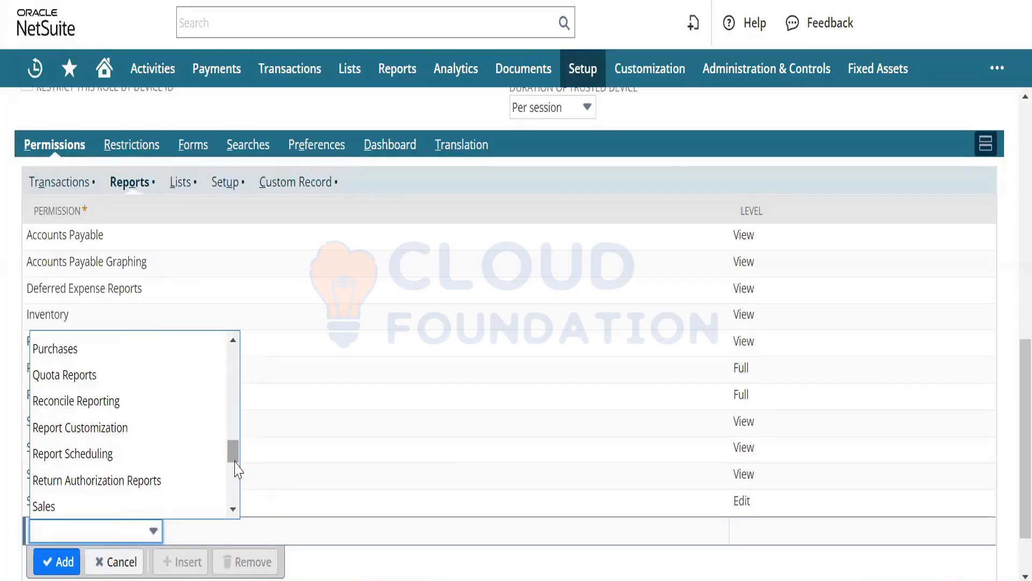
pyautogui.click(164, 428)
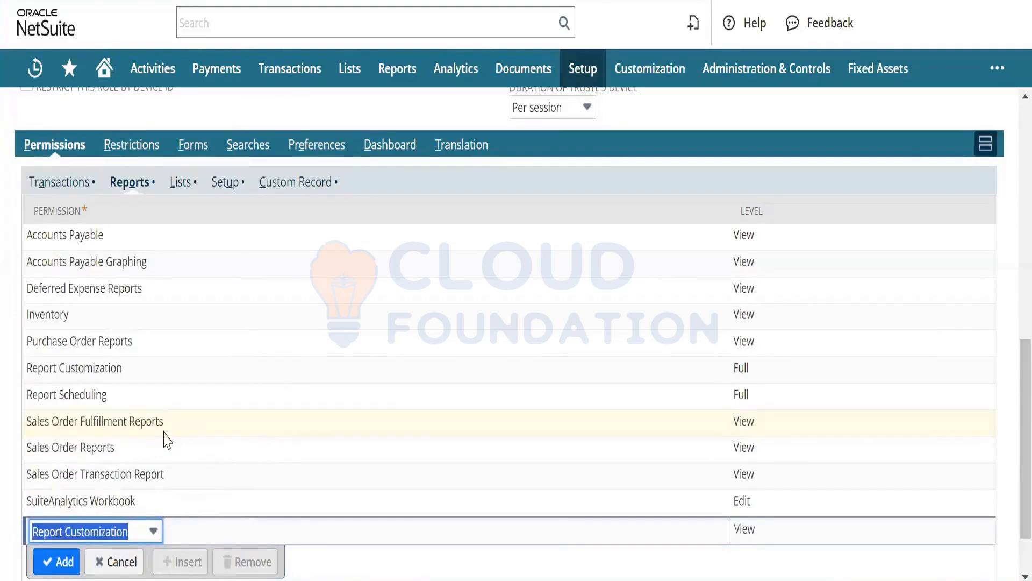
pyautogui.press('Tab')
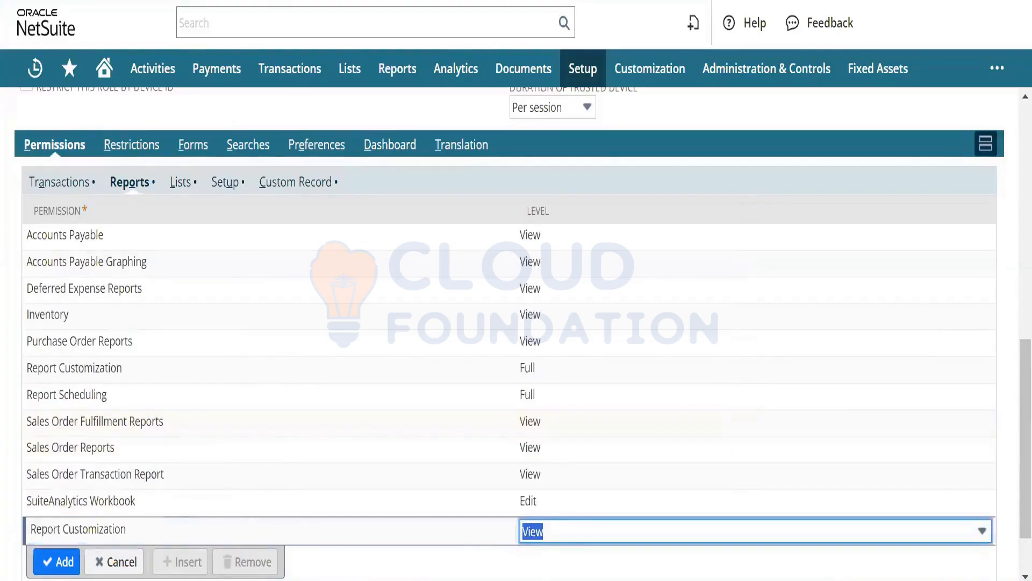
pyautogui.moveTo(452, 579)
pyautogui.click(696, 534)
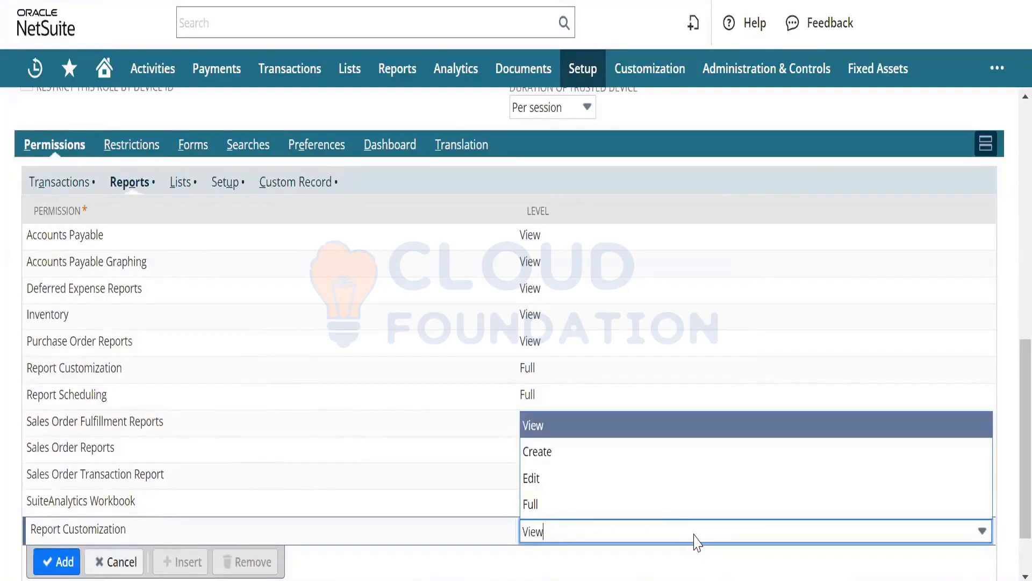
pyautogui.click(652, 506)
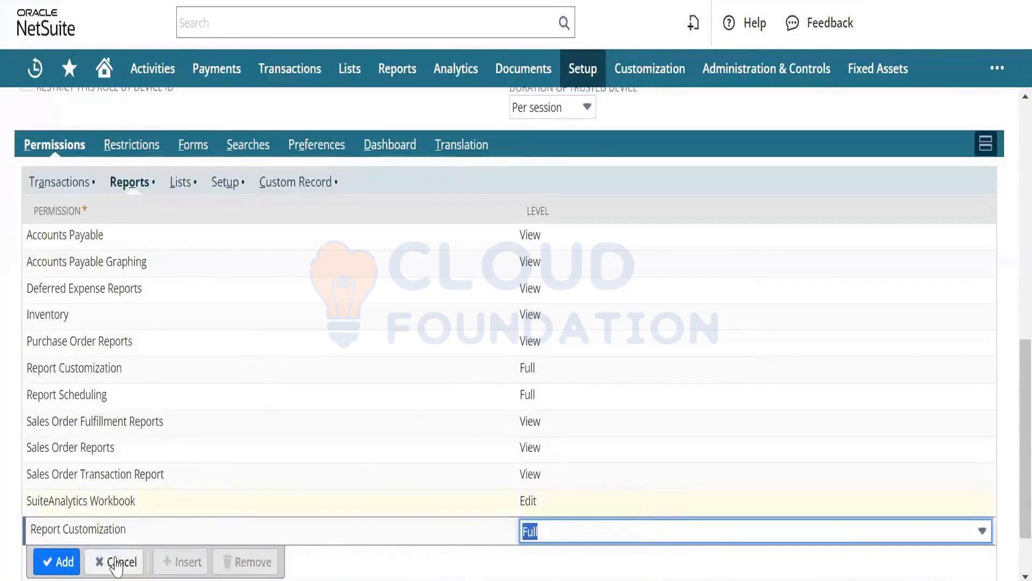
pyautogui.click(59, 561)
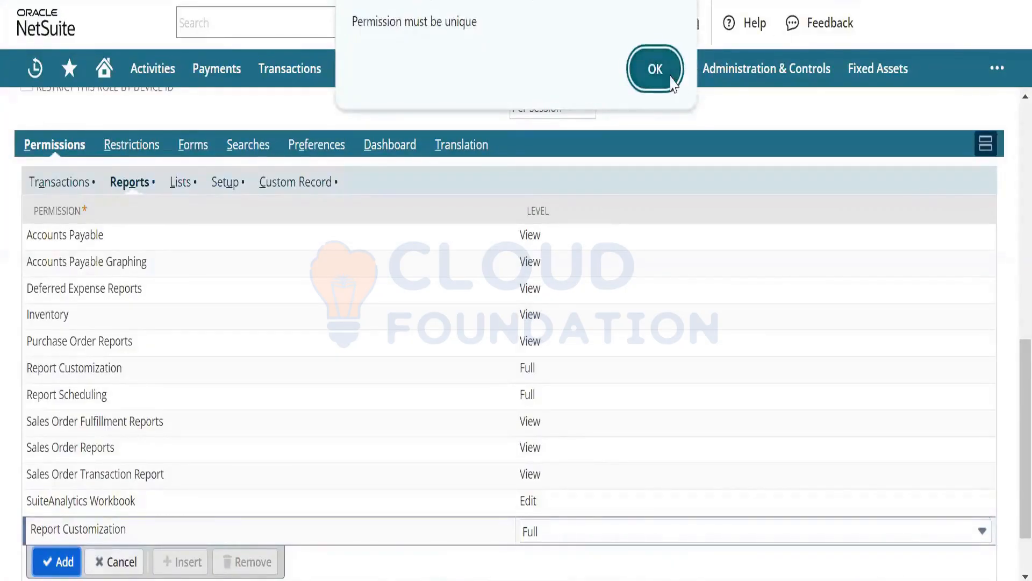
pyautogui.click(672, 80)
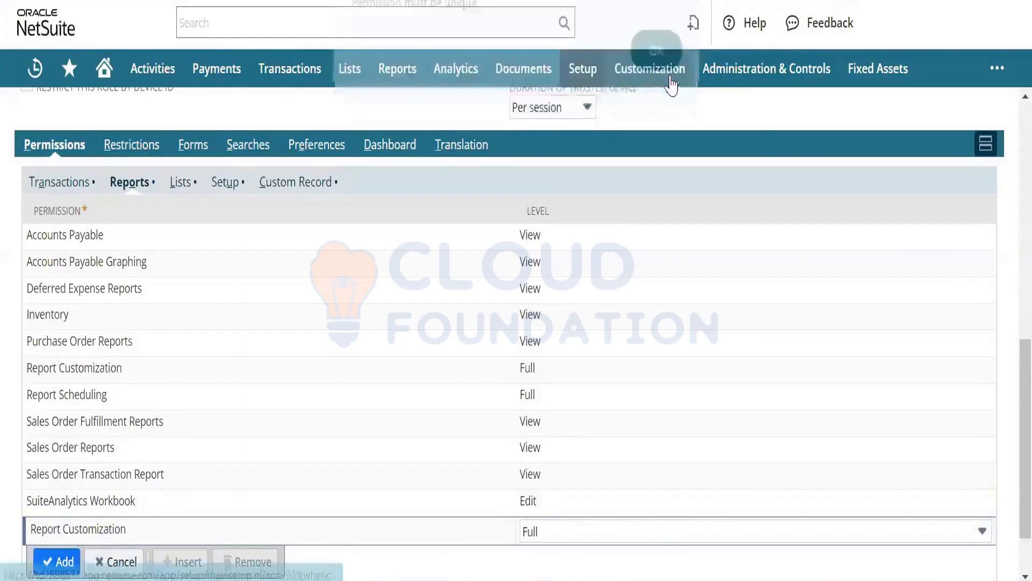
pyautogui.click(152, 381)
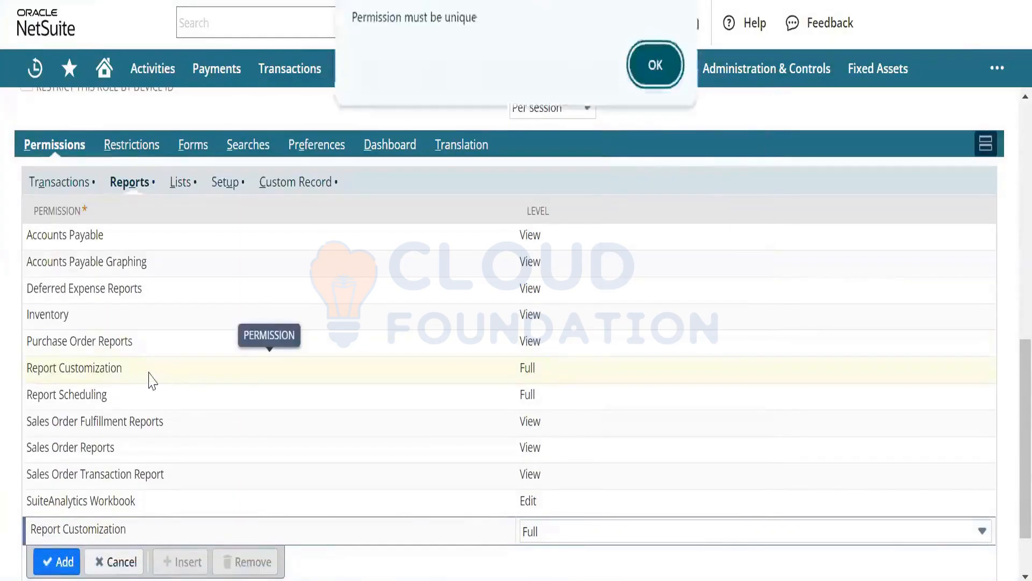
pyautogui.click(653, 73)
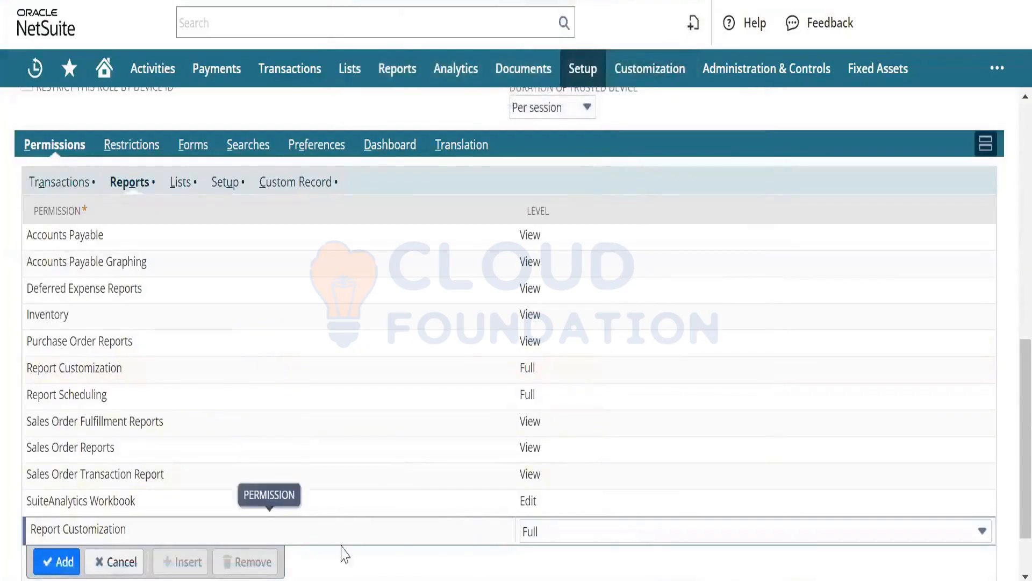
pyautogui.click(107, 571)
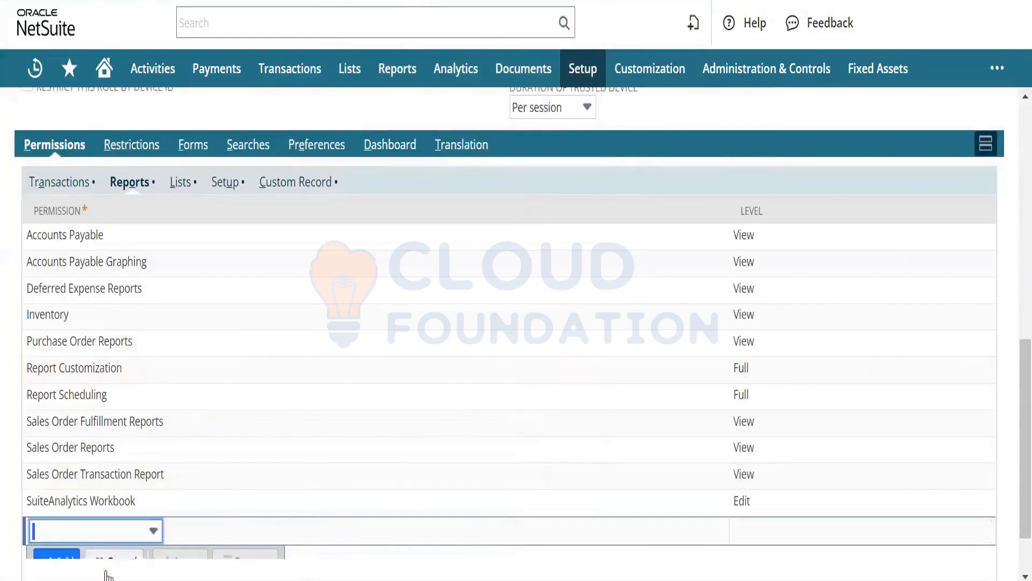
# Step: Select Accounts Receivable as a new report permission and check its access level choices, keeping View
pyautogui.click(138, 540)
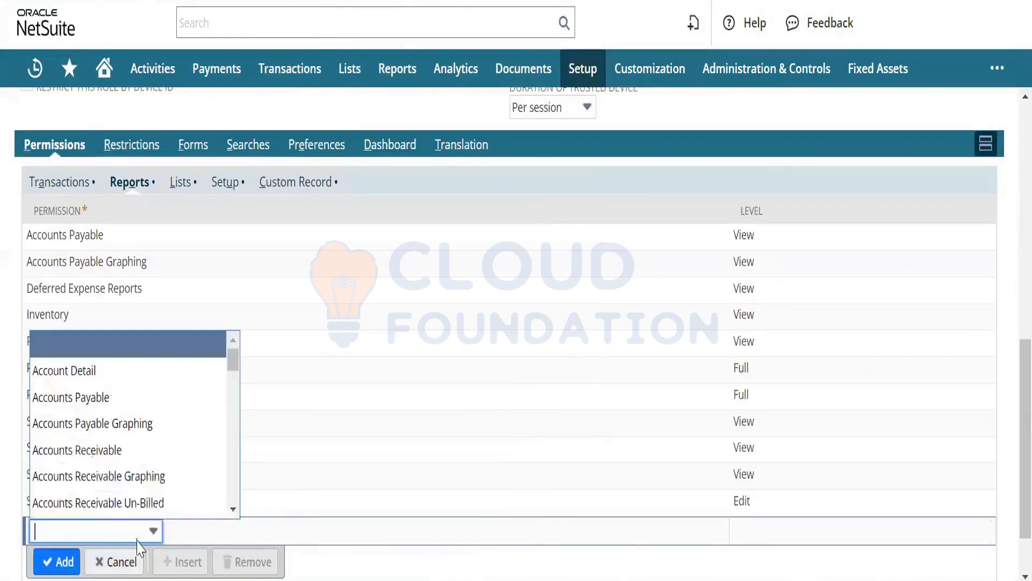
pyautogui.click(165, 463)
pyautogui.press('Tab')
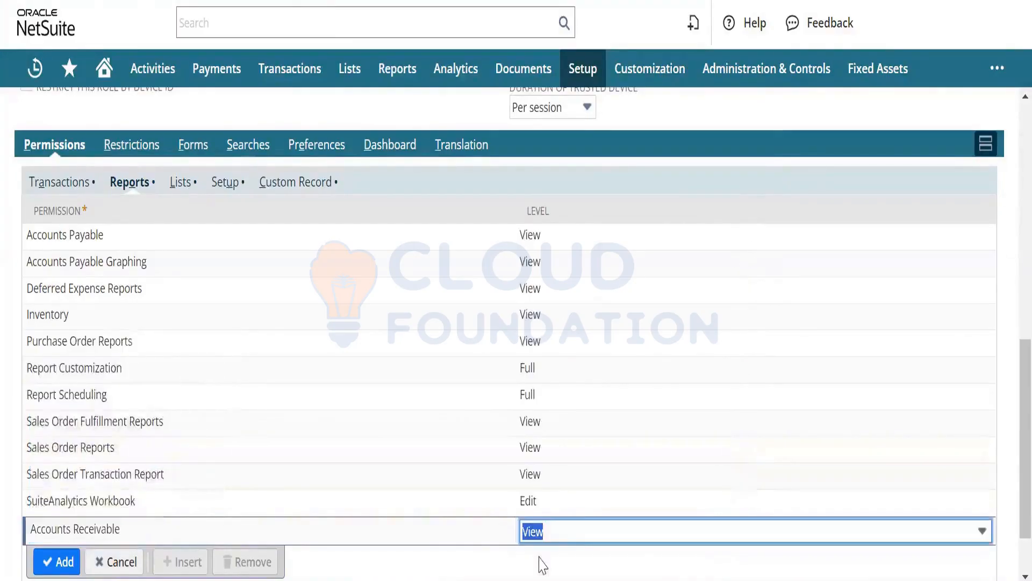
pyautogui.click(574, 534)
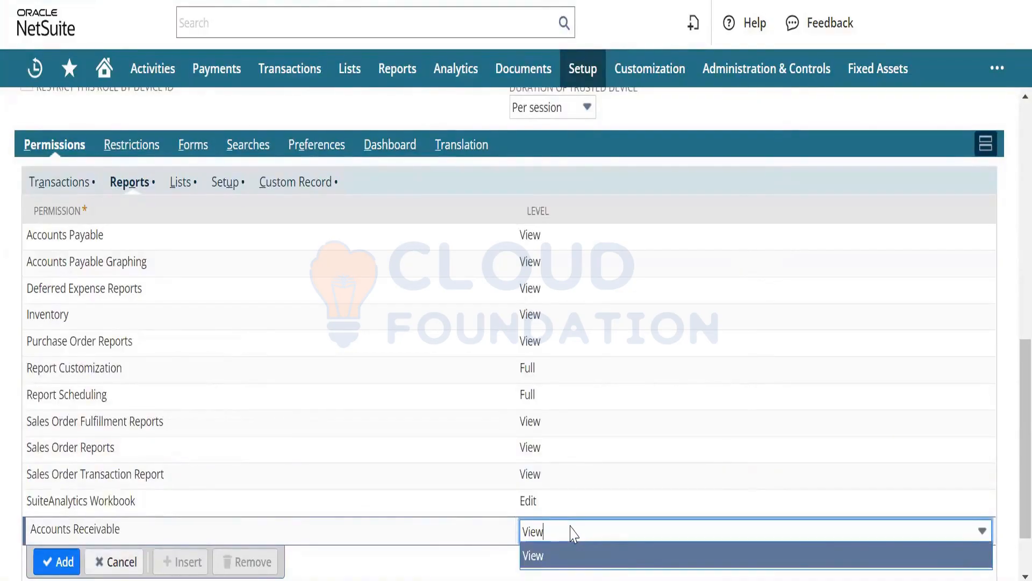
pyautogui.click(573, 532)
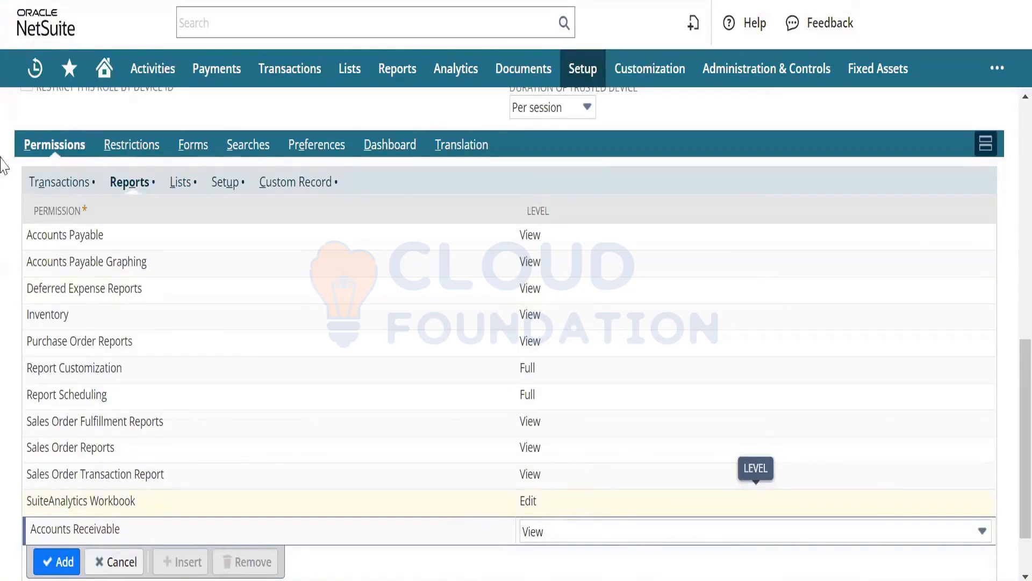
# Step: Show the role's list permissions and review their access levels from Accounts Payable Register through Warehouses
pyautogui.click(177, 183)
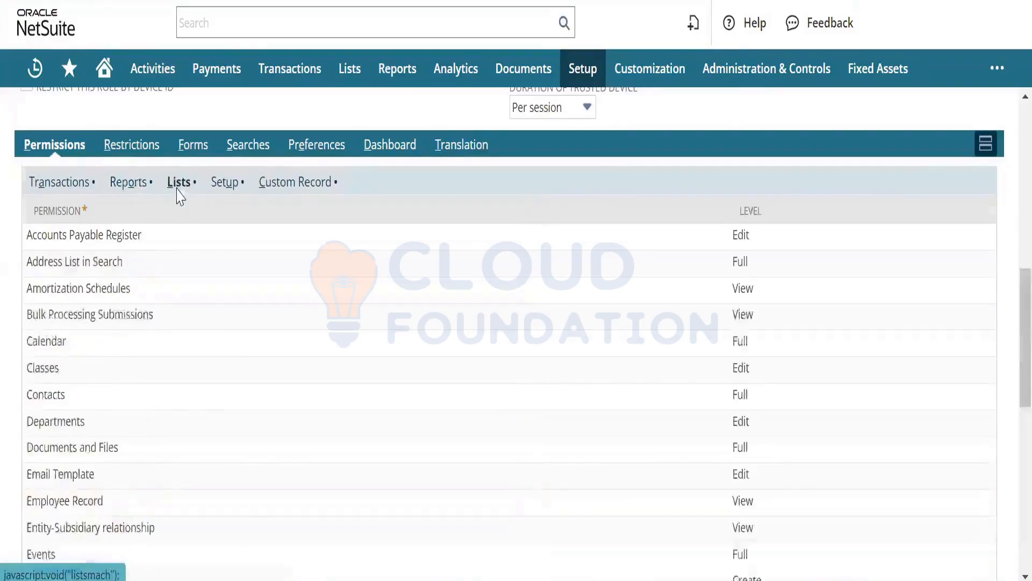
pyautogui.scroll(-10, 175, 193)
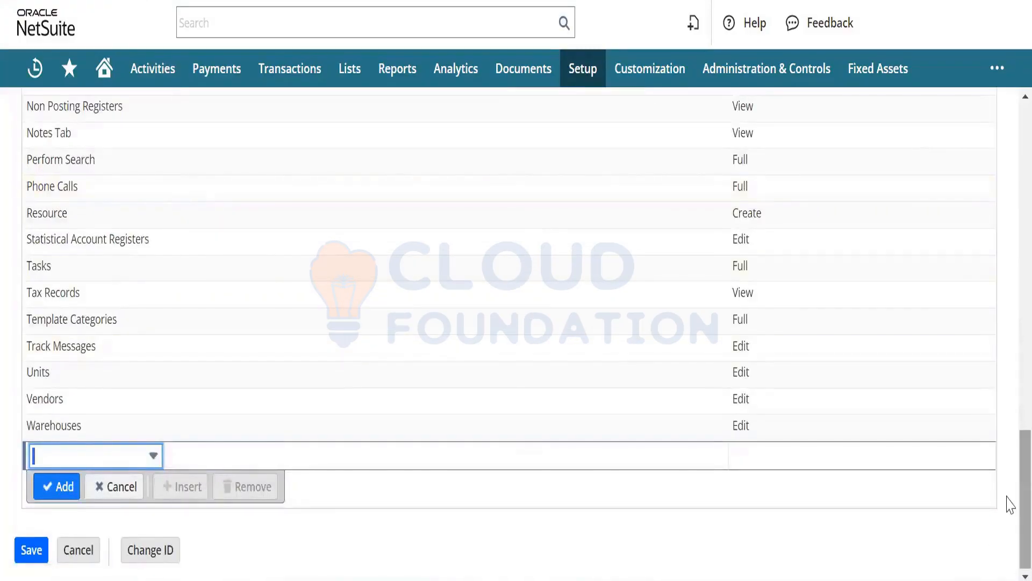
pyautogui.scroll(13, 1008, 408)
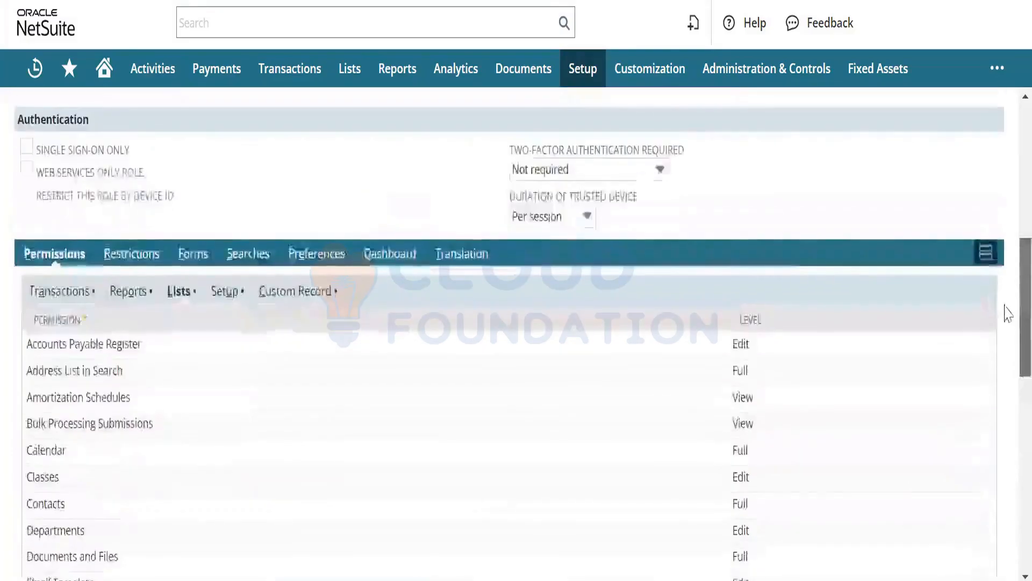
pyautogui.scroll(-5, 1006, 350)
pyautogui.scroll(-4, 1003, 385)
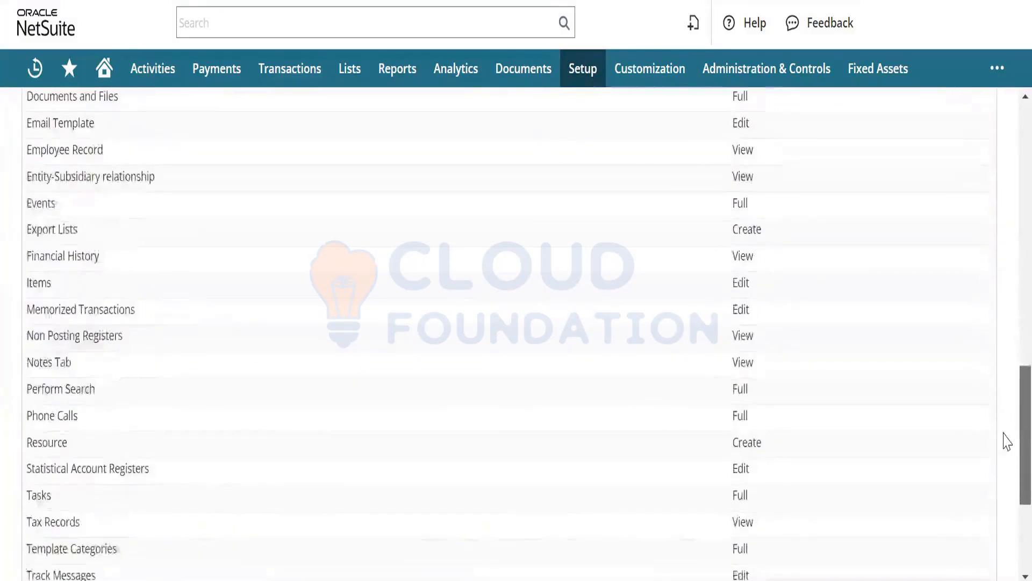
pyautogui.scroll(-3, 1006, 468)
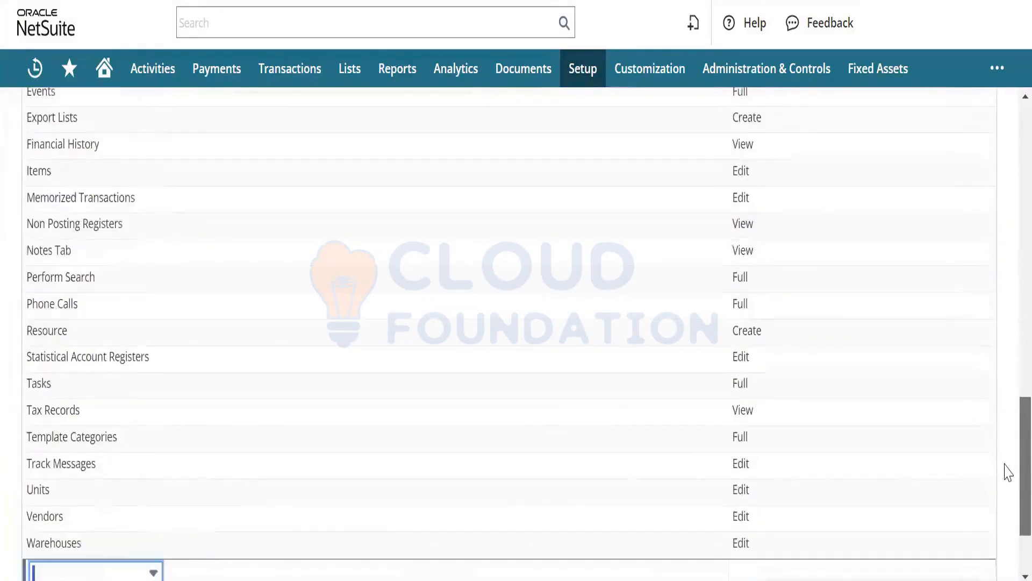
pyautogui.scroll(7, 1009, 376)
pyautogui.scroll(15, 1000, 215)
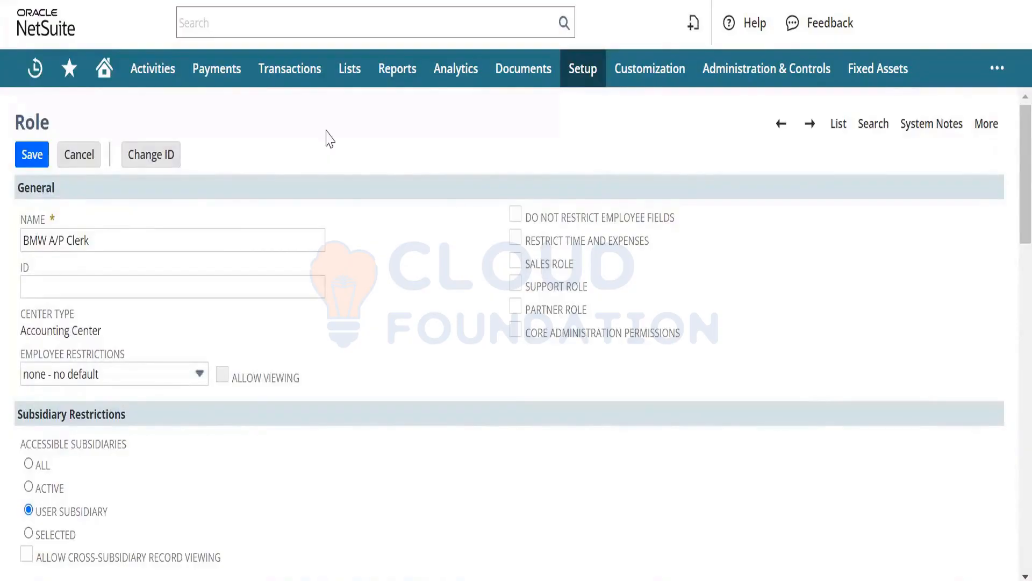
# Step: Examine which purchase transactions are available, including Enter Purchase Orders
pyautogui.moveTo(296, 81)
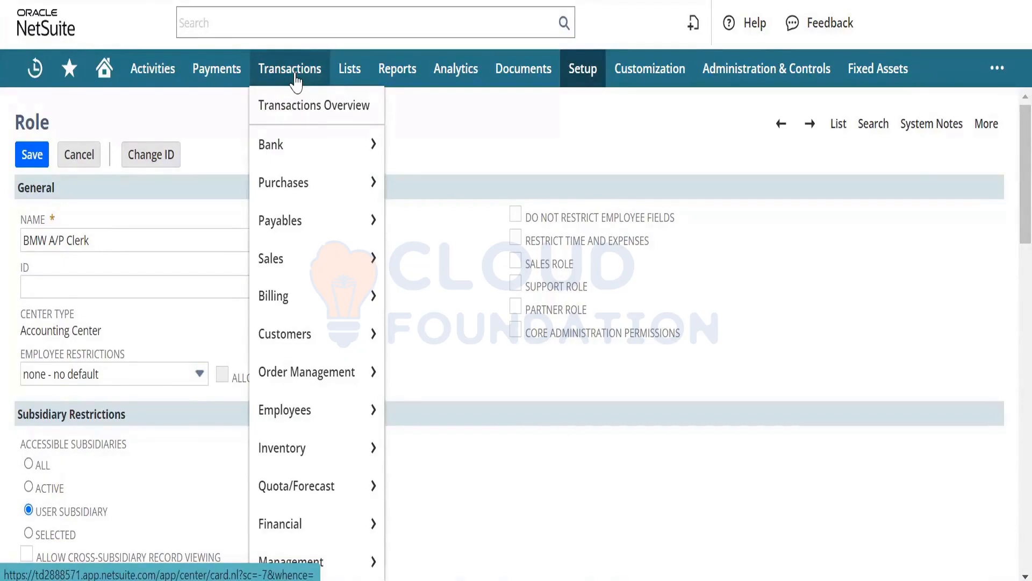
pyautogui.moveTo(314, 200)
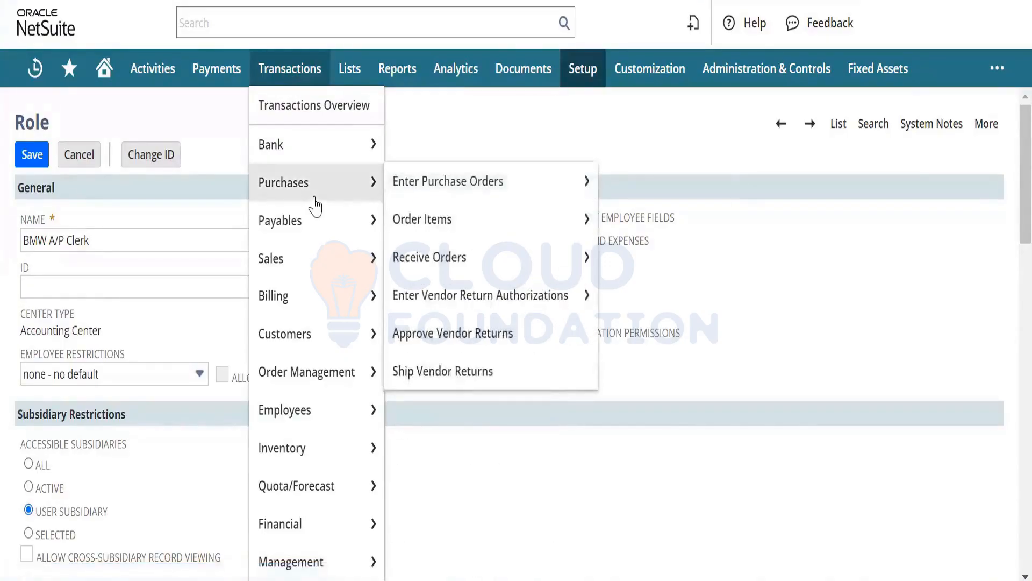
pyautogui.moveTo(430, 185)
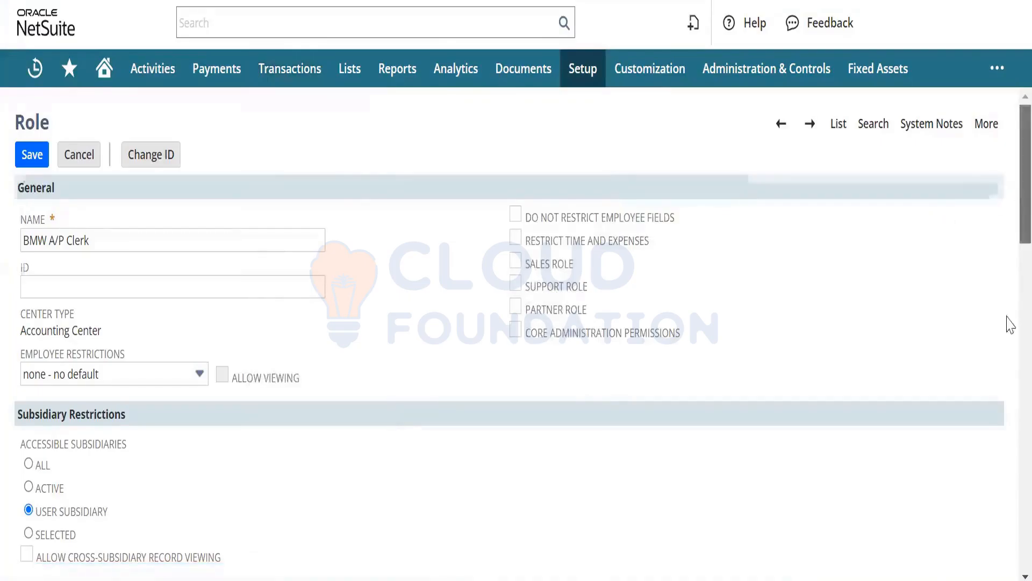
# Step: Show the role's transaction permissions, open the Purchase Order permission to check its level, and cancel editing it
pyautogui.scroll(-10, 1007, 365)
pyautogui.scroll(3, 1007, 339)
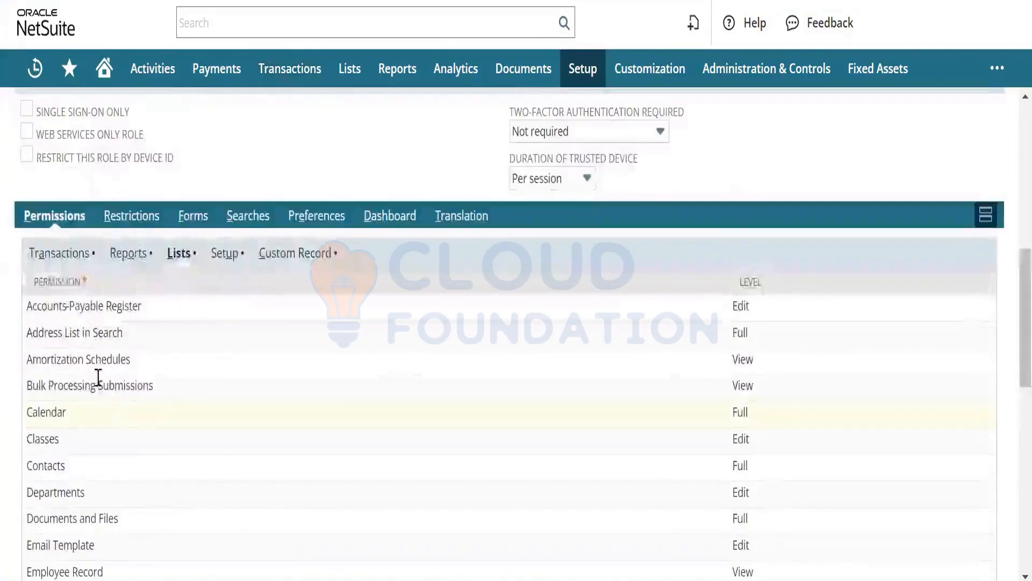
pyautogui.click(61, 257)
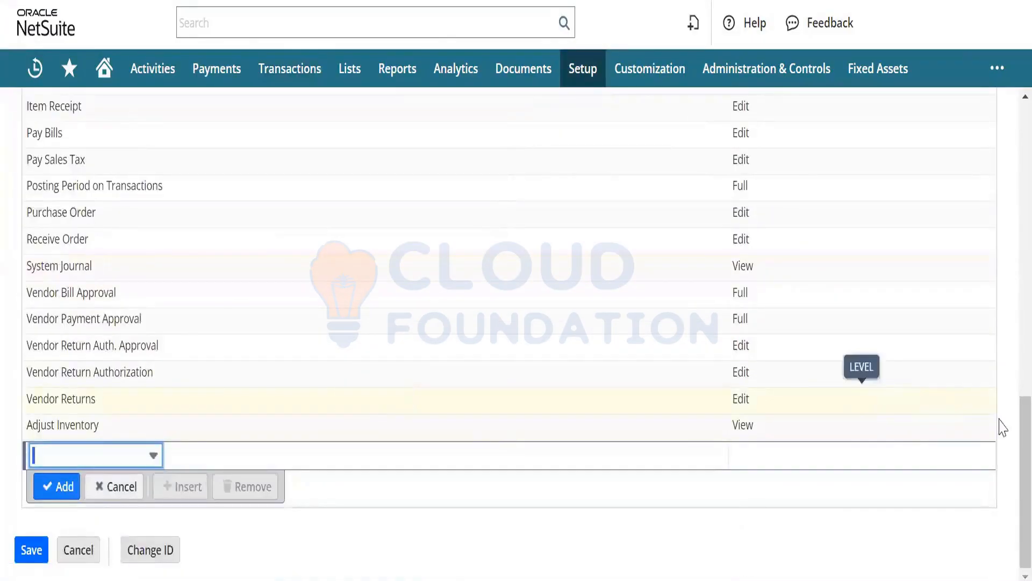
pyautogui.scroll(3, 1009, 441)
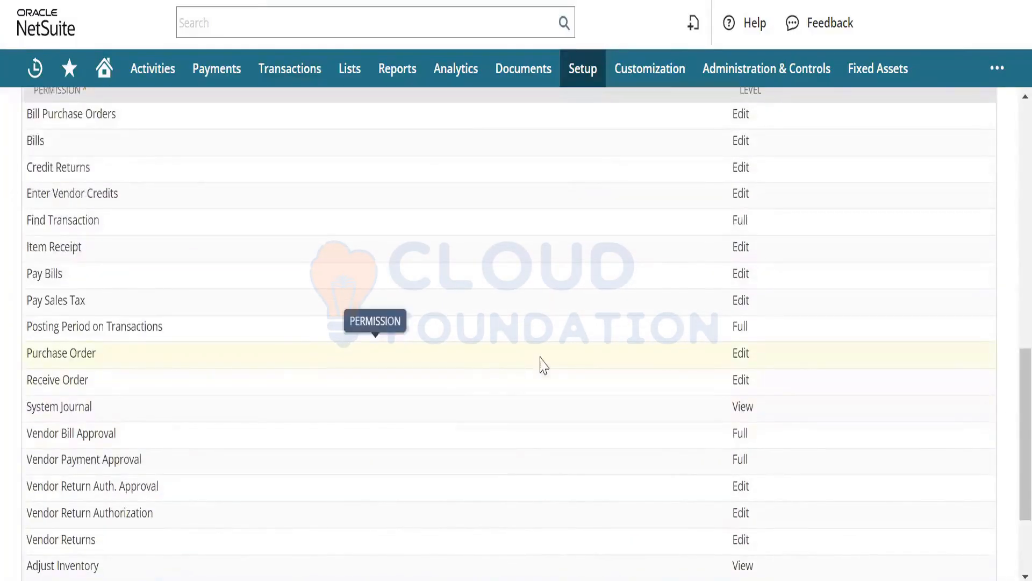
pyautogui.click(741, 352)
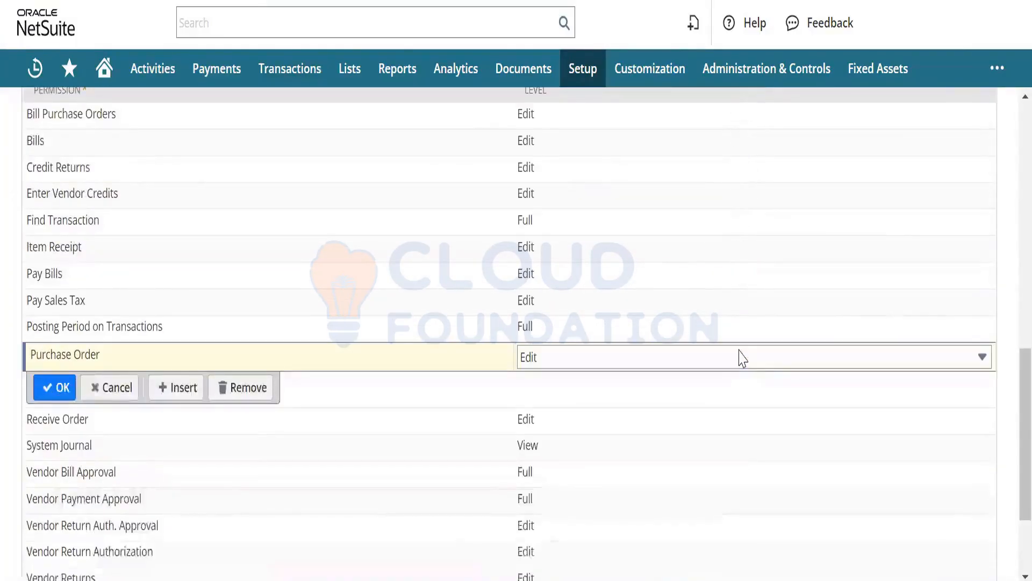
pyautogui.click(120, 395)
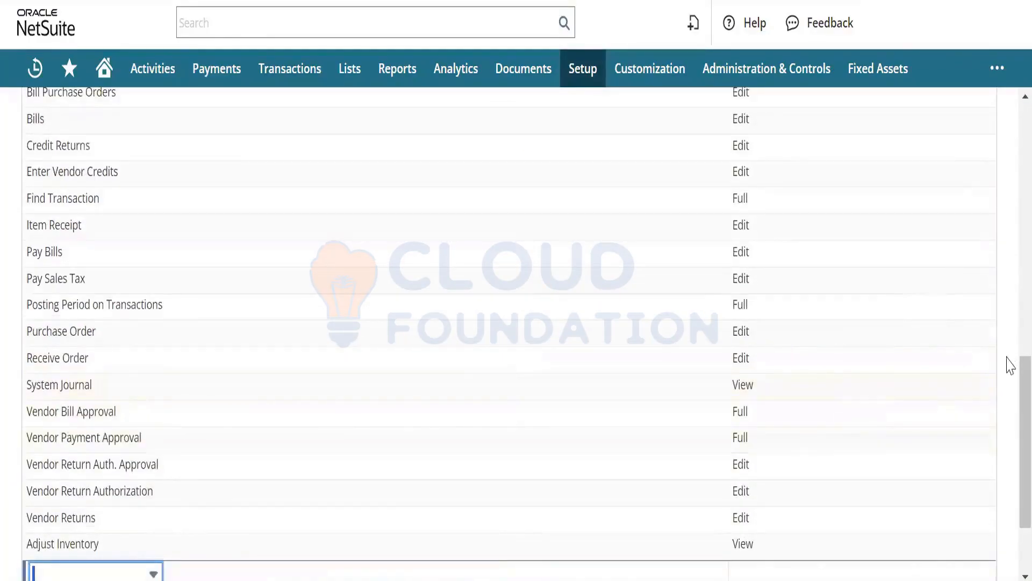
# Step: Compare the available customer, billing and sales transactions with the permissions granted to the BMW A/P Clerk role
pyautogui.scroll(10, 991, 312)
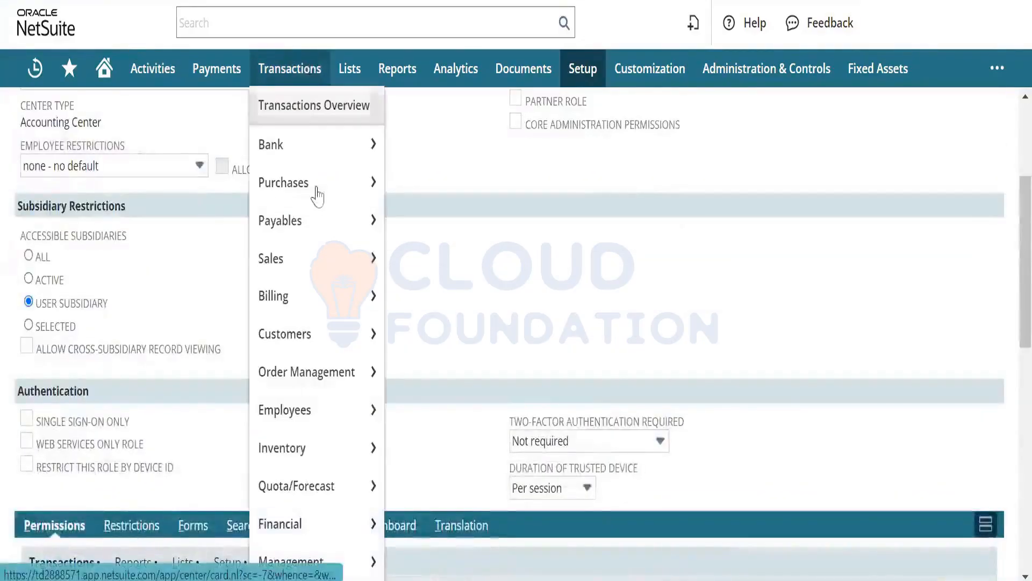
pyautogui.moveTo(328, 349)
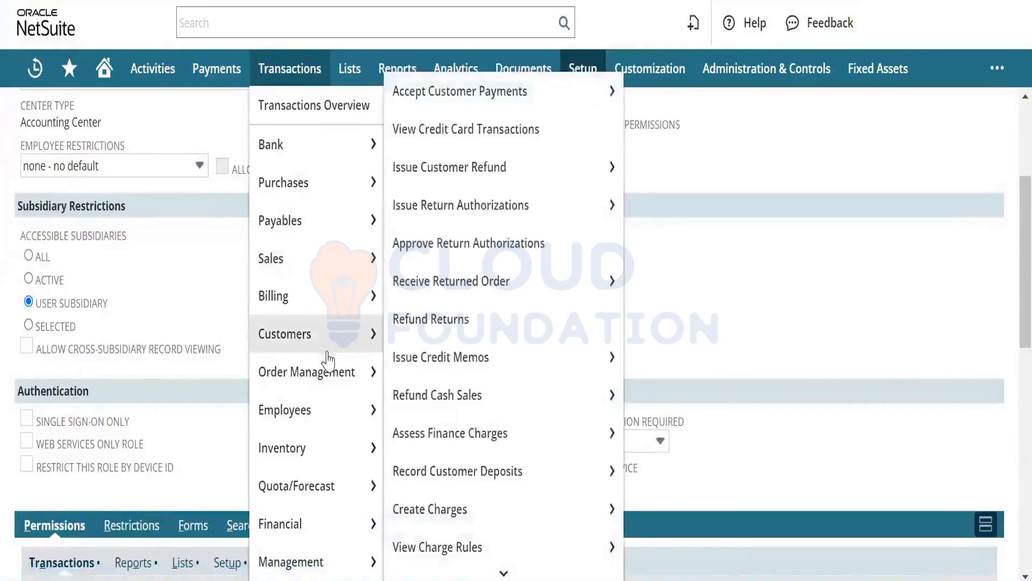
pyautogui.moveTo(332, 375)
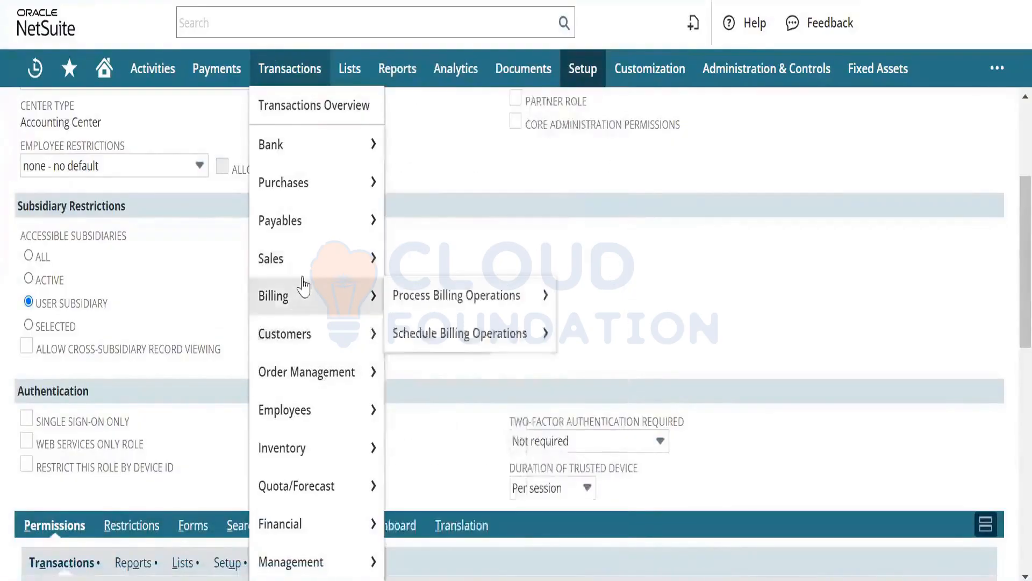
pyautogui.moveTo(297, 269)
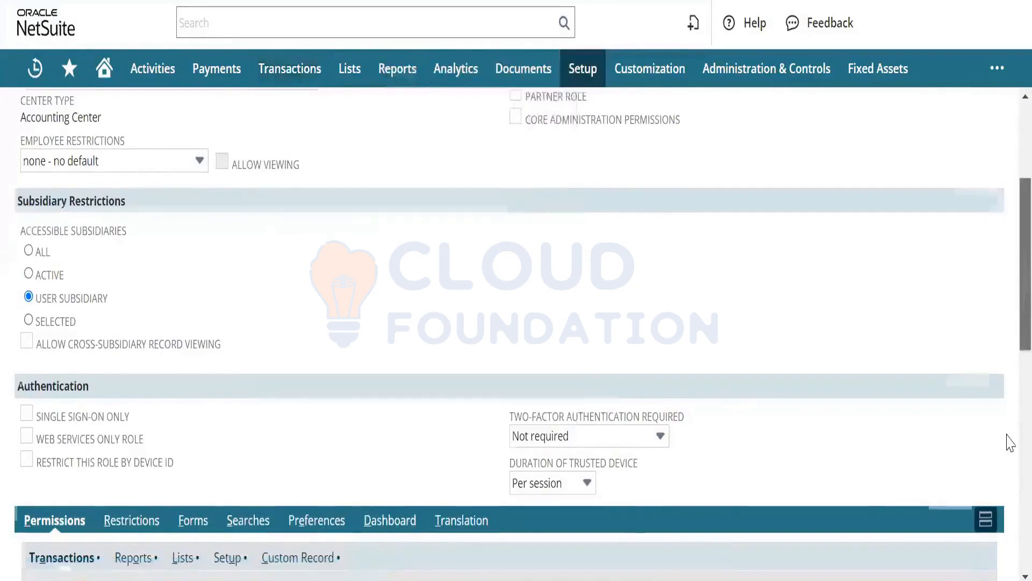
pyautogui.scroll(-10, 1005, 440)
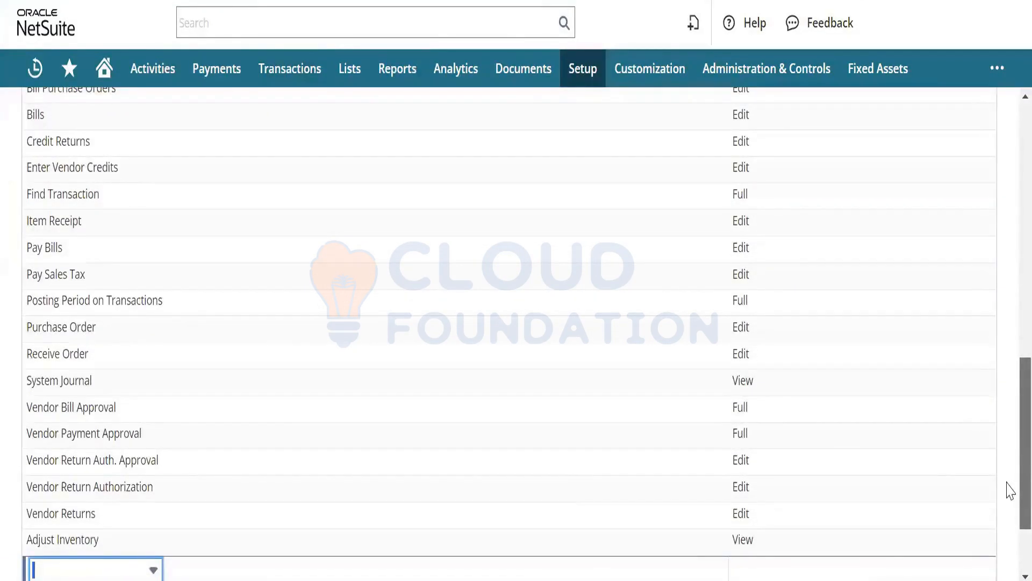
pyautogui.scroll(3, 1010, 399)
pyautogui.scroll(9, 1009, 349)
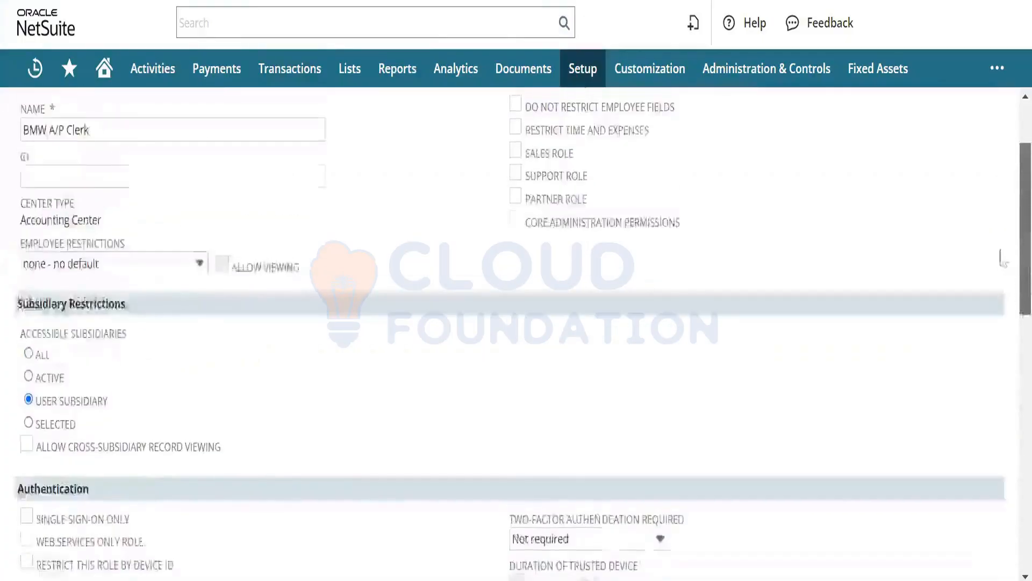
pyautogui.scroll(-10, 998, 248)
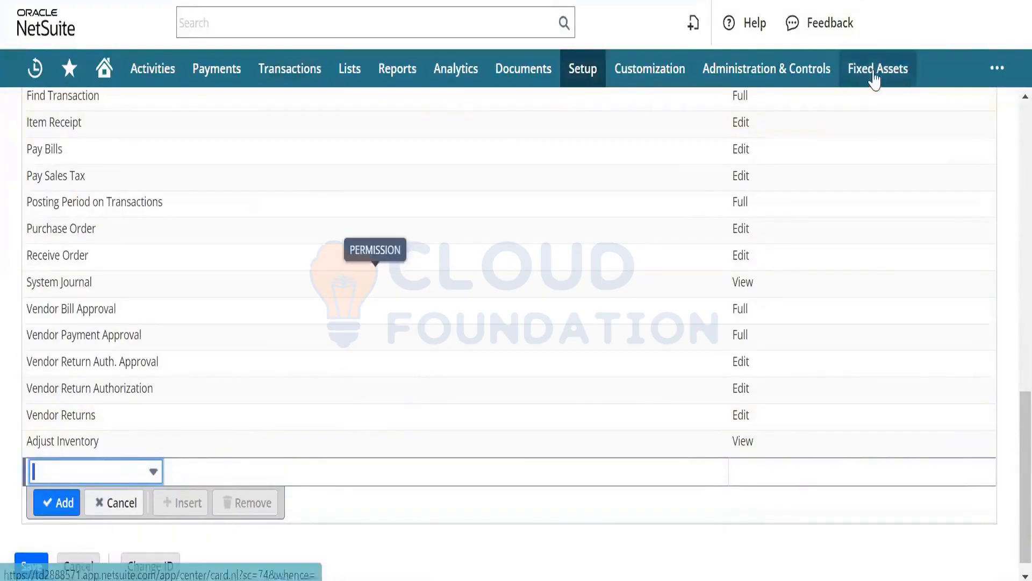
# Step: Check the roles assigned to the current login and the sales transactions available to the Administrator role
pyautogui.moveTo(933, 34)
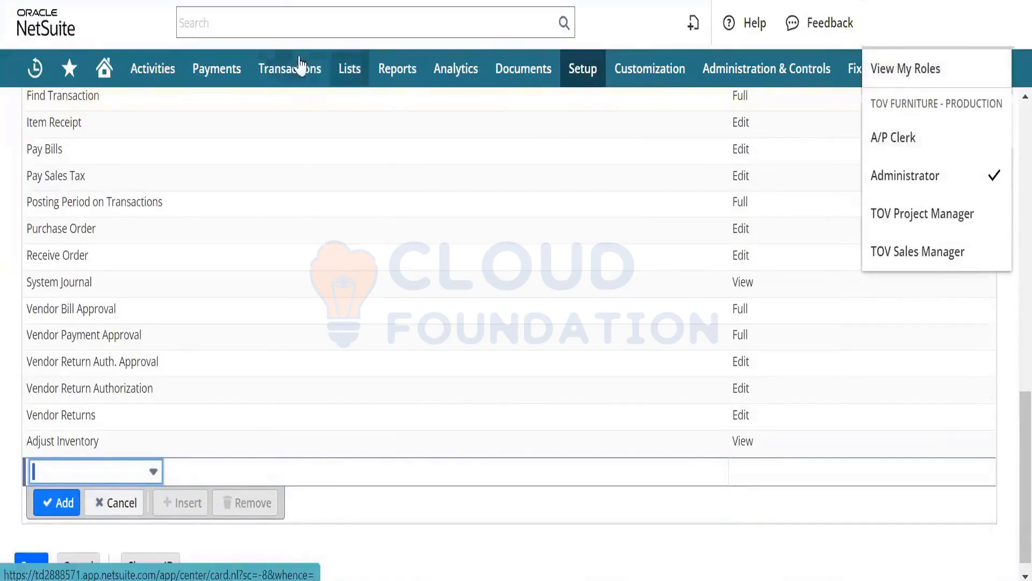
pyautogui.moveTo(300, 66)
pyautogui.moveTo(321, 245)
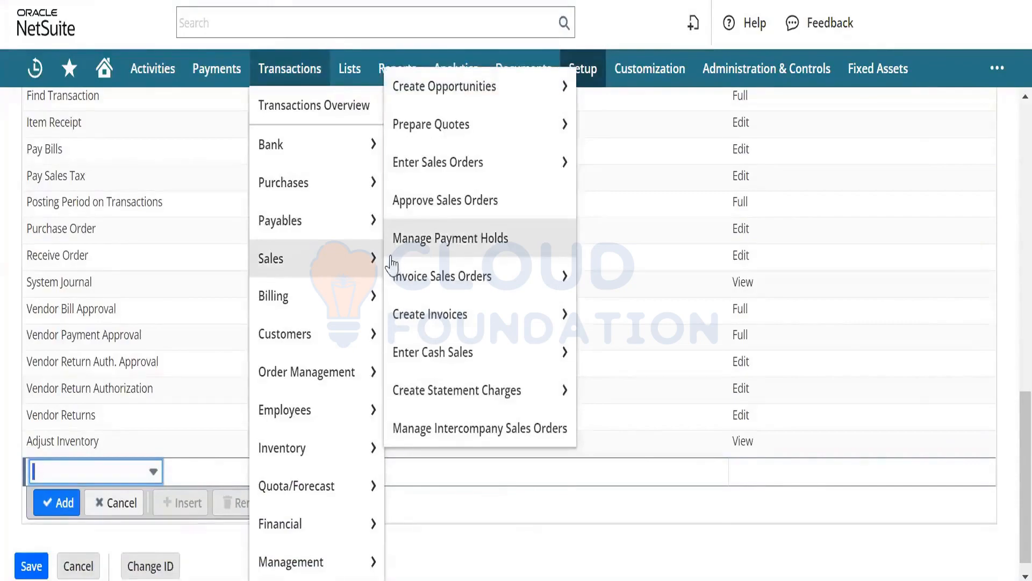
pyautogui.moveTo(447, 265)
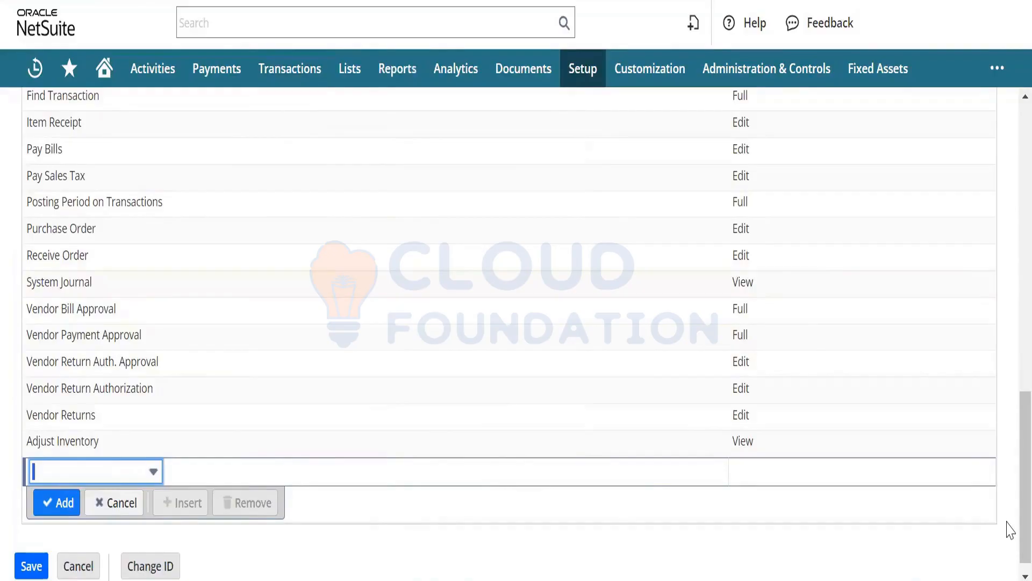
# Step: Examine the purchase, billing and sales transaction categories again, including Enter Sales Orders
pyautogui.moveTo(1021, 522); pyautogui.dragTo(1016, 330)
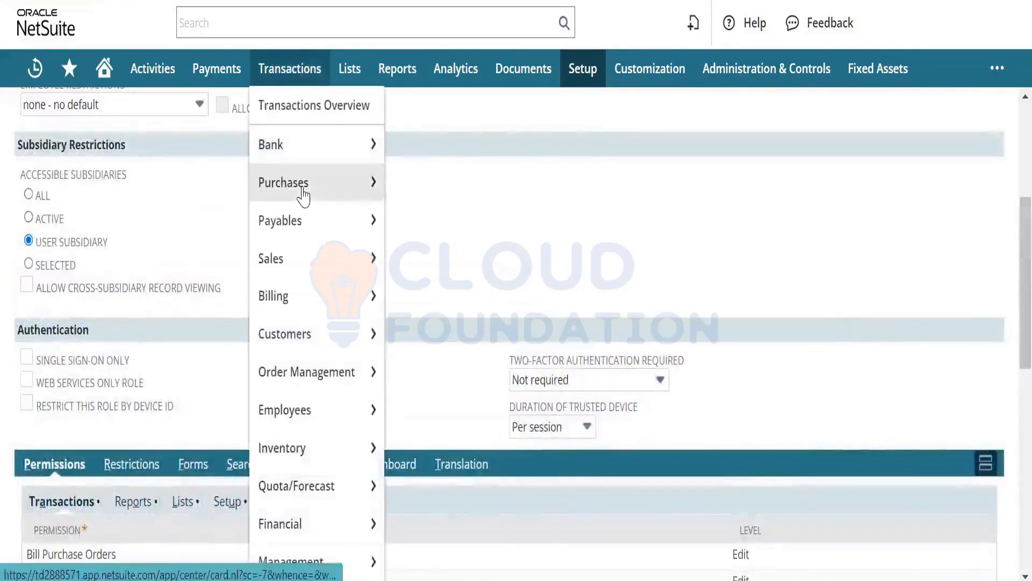
pyautogui.moveTo(303, 195)
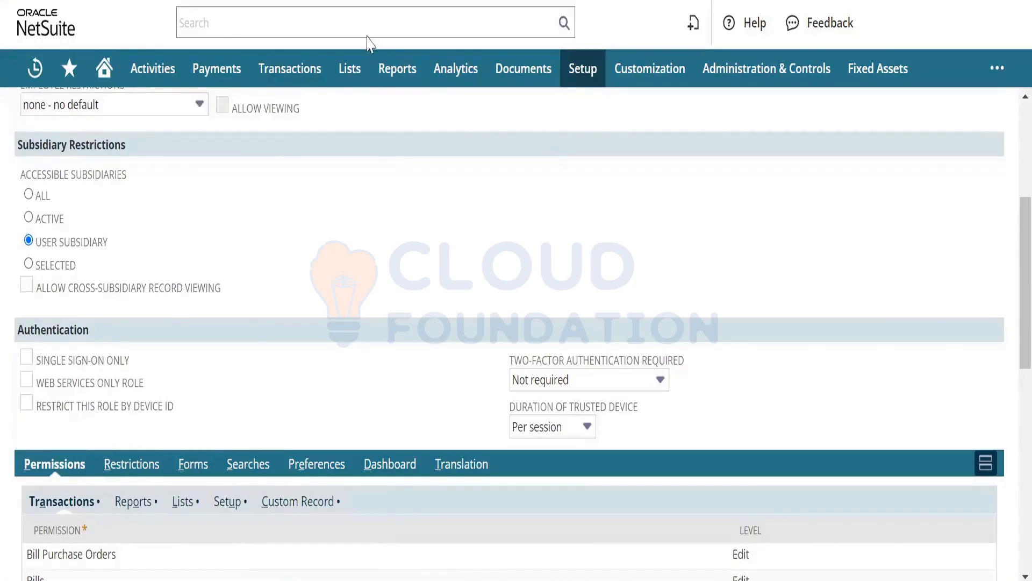
pyautogui.moveTo(325, 82)
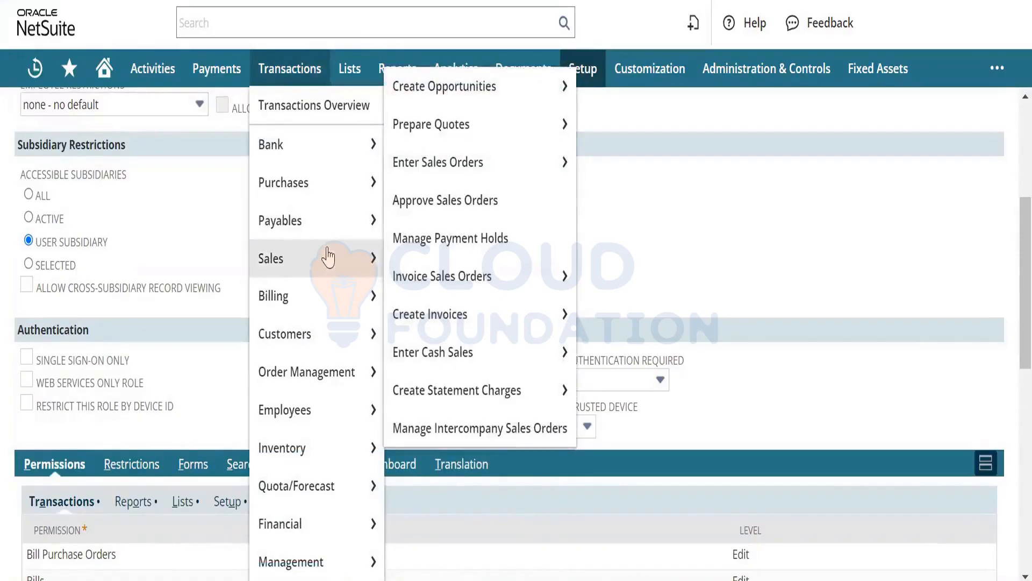
pyautogui.moveTo(337, 287)
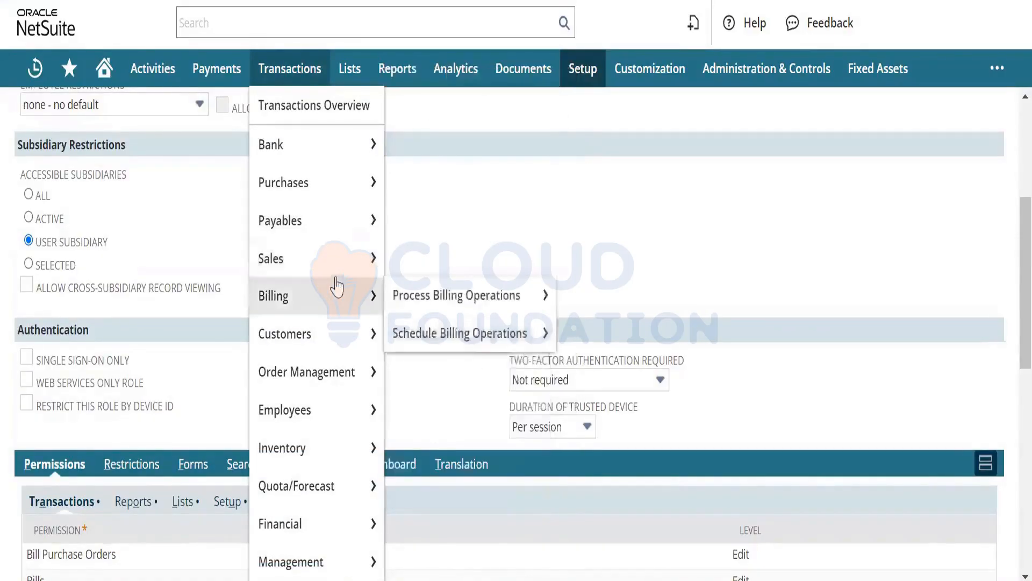
pyautogui.moveTo(360, 263)
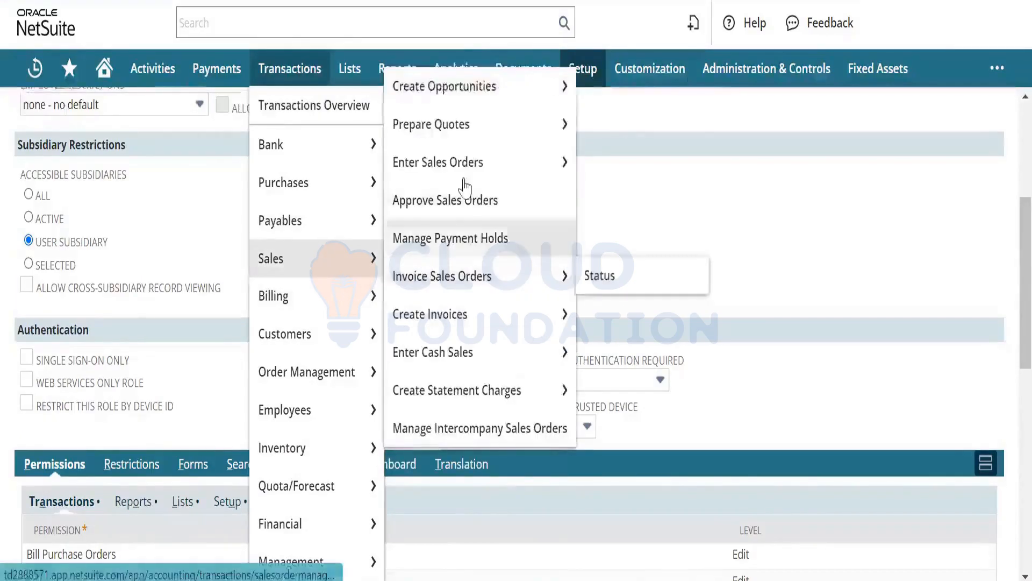
pyautogui.moveTo(478, 171)
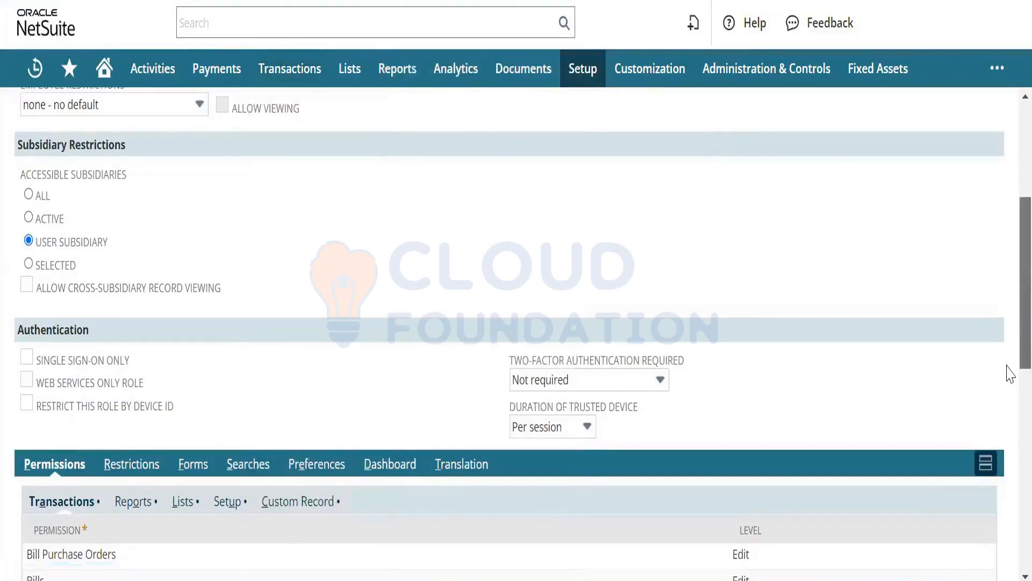
# Step: Cancel the page reload to keep the unsaved role changes, and return to the role's transaction permissions
pyautogui.scroll(-8, 1010, 374)
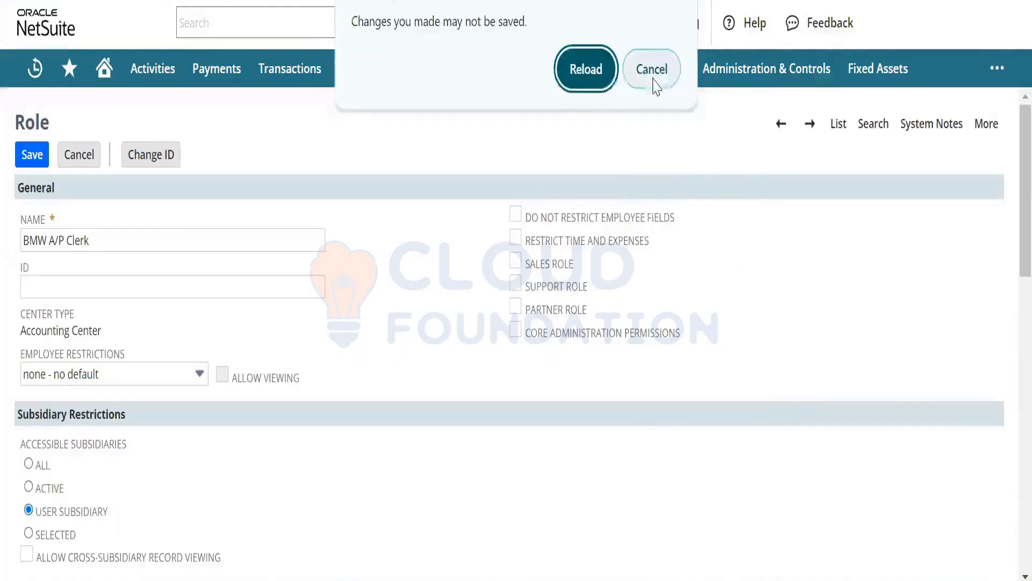
pyautogui.click(652, 72)
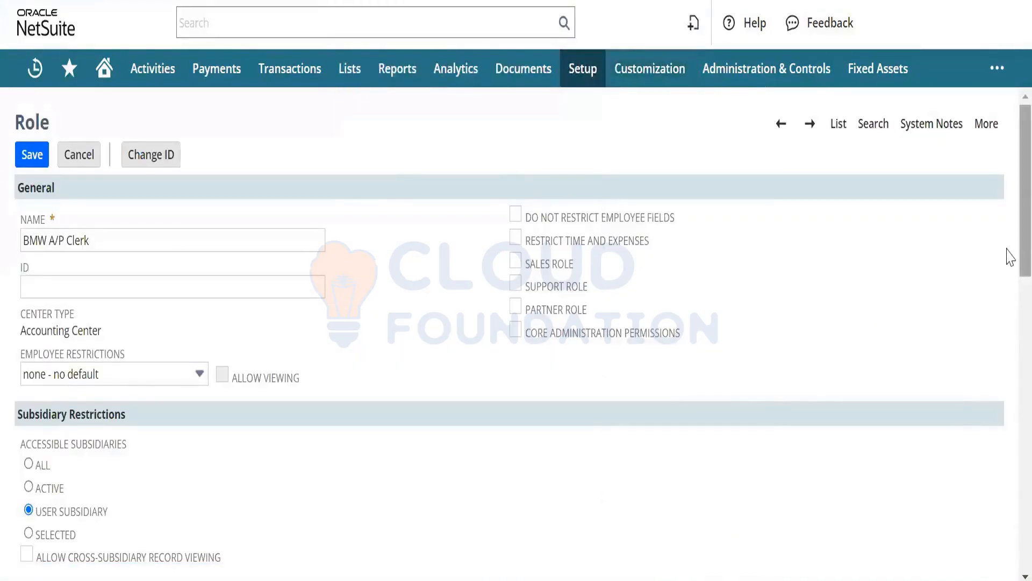
pyautogui.scroll(-2, 1011, 295)
pyautogui.scroll(-8, 1010, 293)
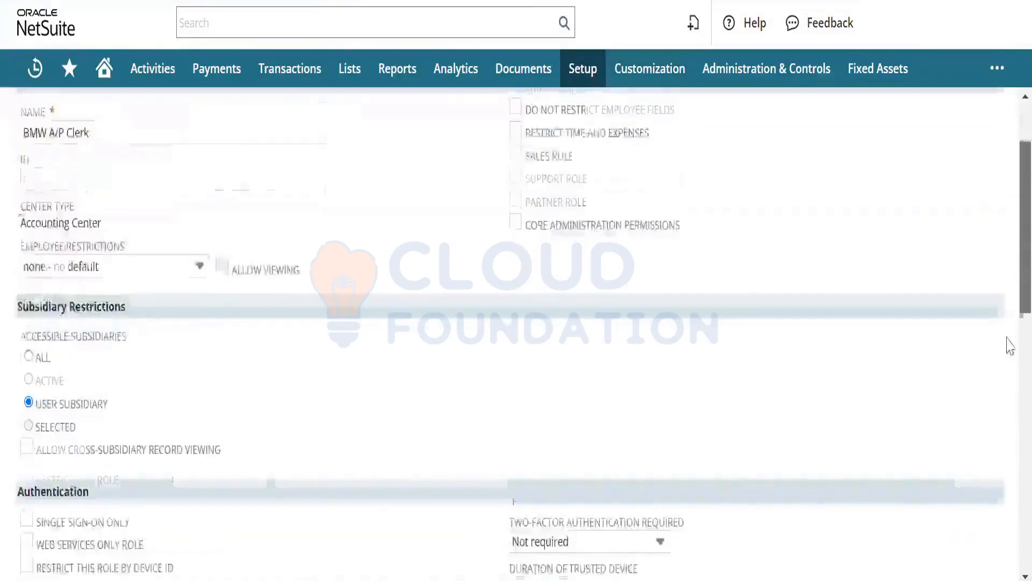
pyautogui.scroll(-1, 1009, 454)
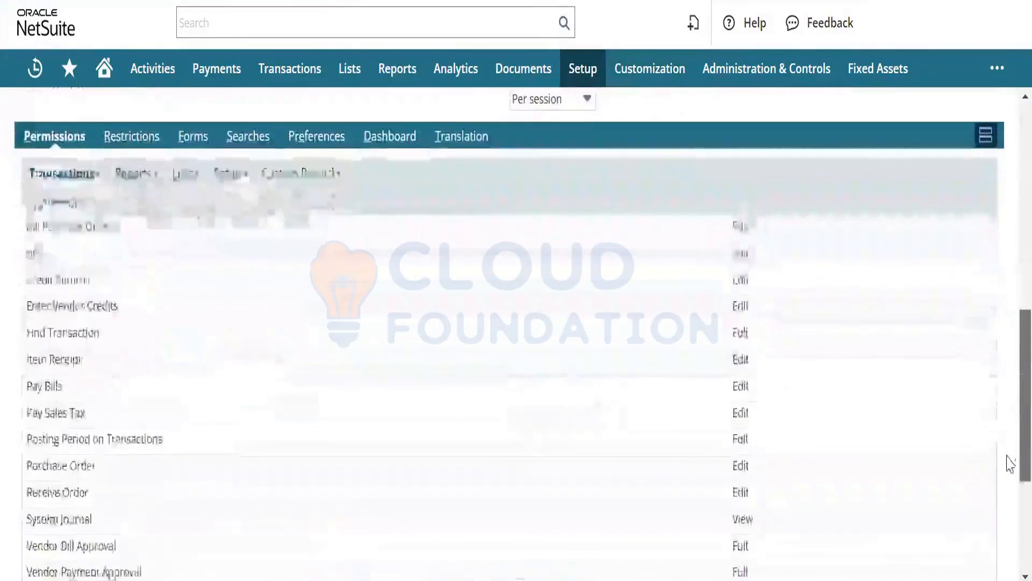
pyautogui.scroll(-1, 1009, 473)
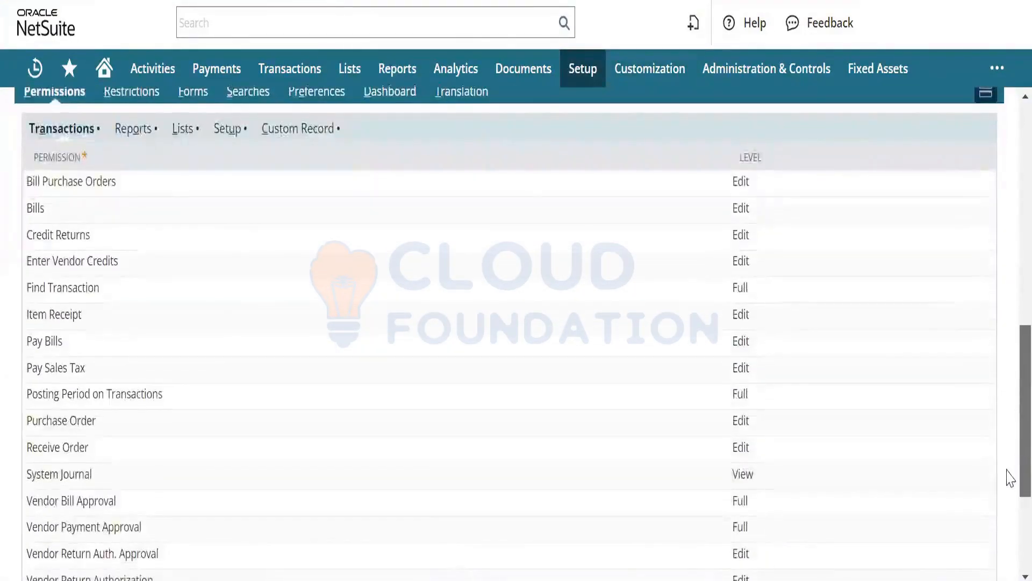
# Step: Set the BMW A/P Clerk role's accessible subsidiaries to All
pyautogui.scroll(3, 1010, 476)
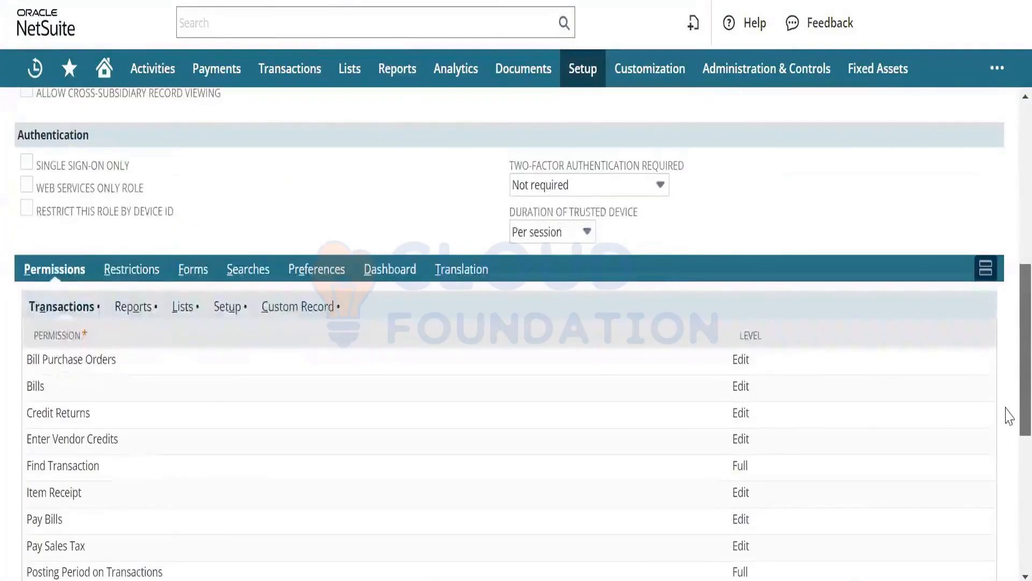
pyautogui.scroll(5, 1009, 417)
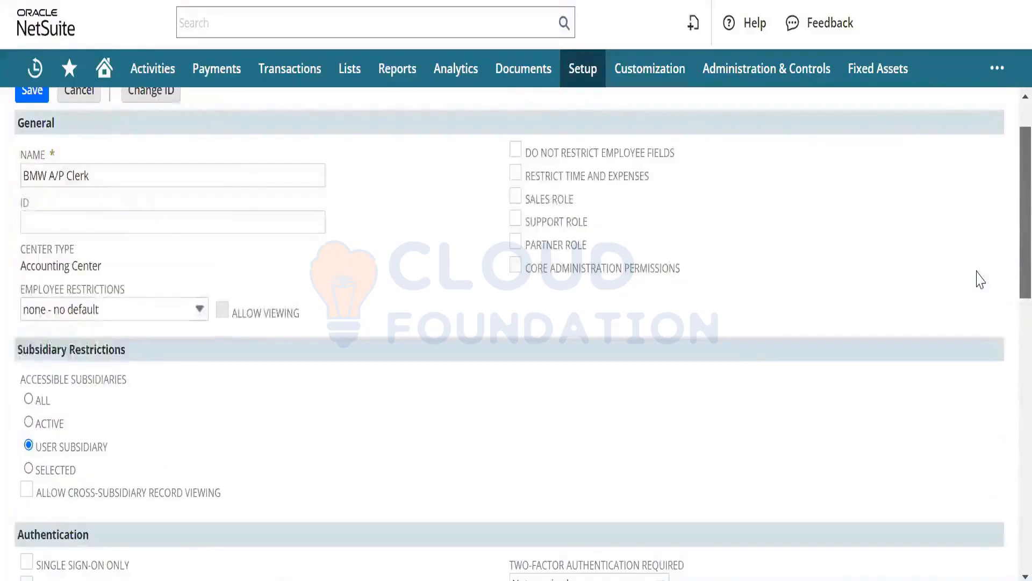
pyautogui.scroll(1, 981, 279)
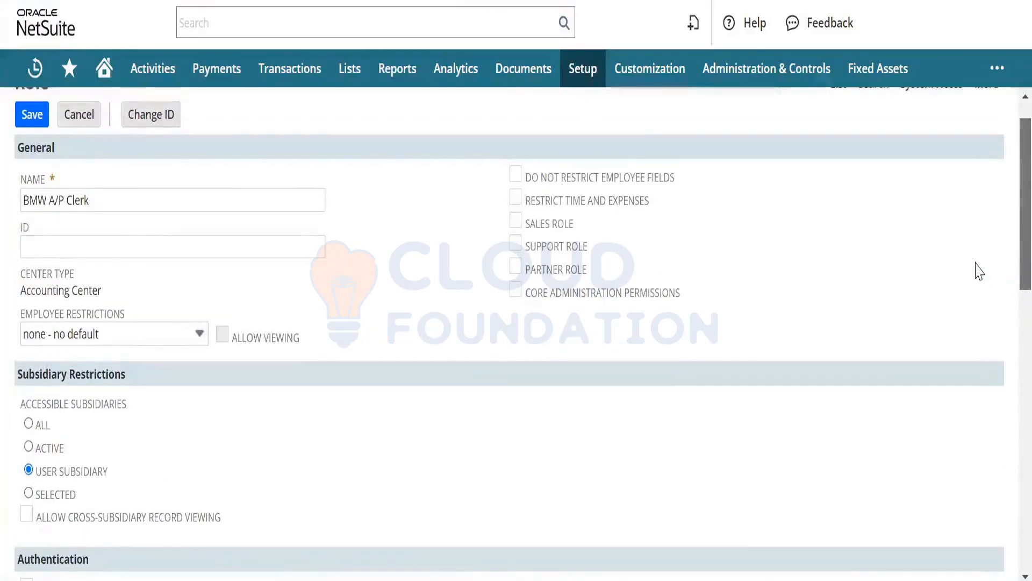
pyautogui.scroll(-1, 979, 272)
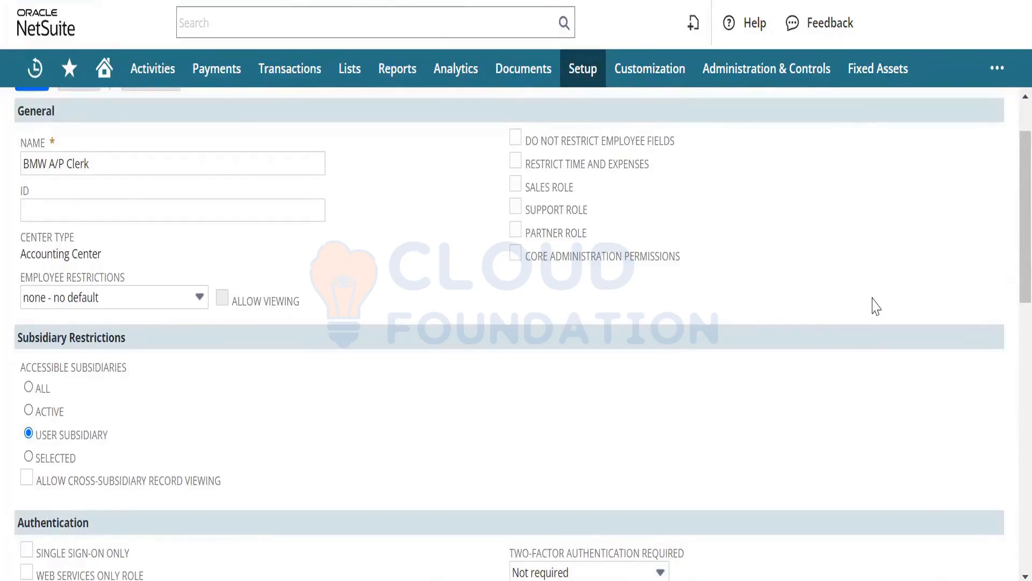
pyautogui.moveTo(1008, 266)
pyautogui.mouseDown()
pyautogui.moveTo(1008, 410)
pyautogui.moveTo(1000, 269)
pyautogui.mouseUp()
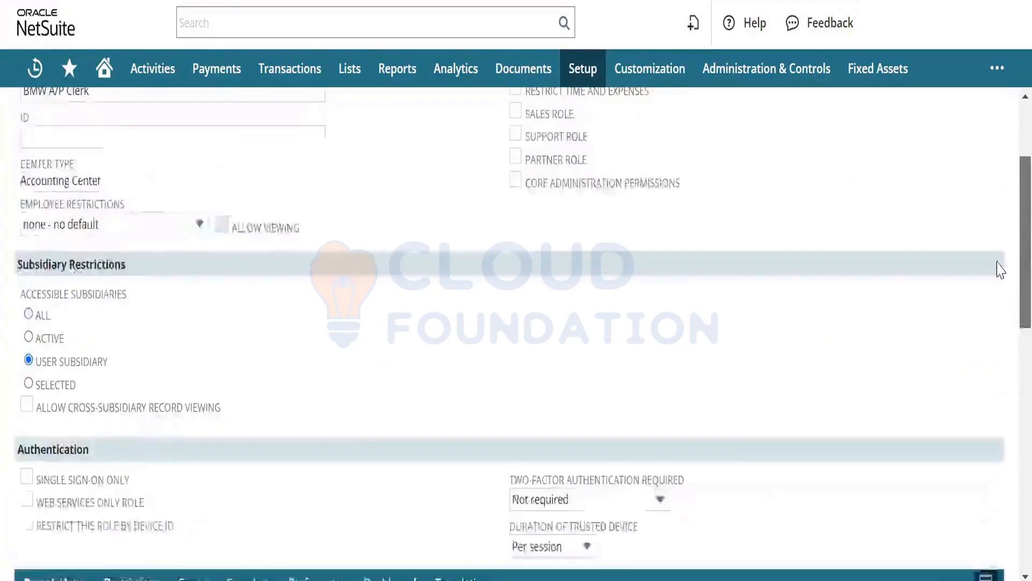
pyautogui.scroll(2, 999, 264)
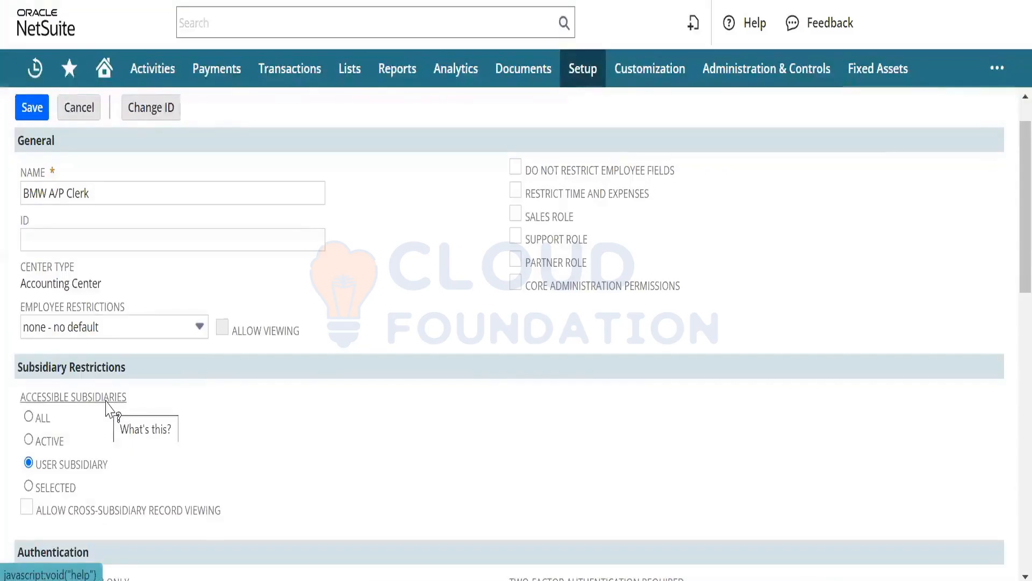
pyautogui.click(30, 417)
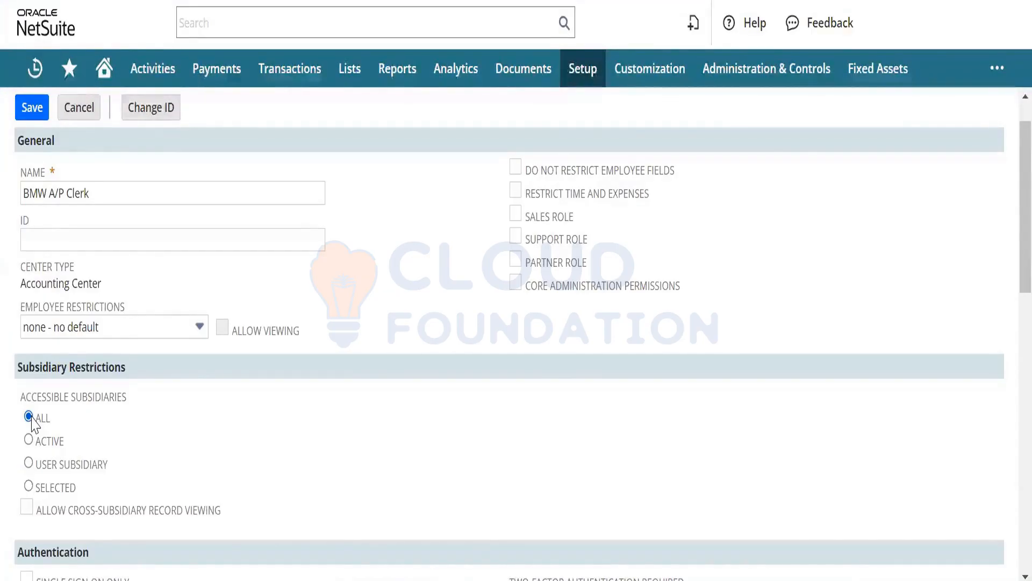
# Step: Switch to Notepad and start a new line reading "EMPLOYEE A - SUB 2," below the permission level notes
pyautogui.moveTo(534, 580)
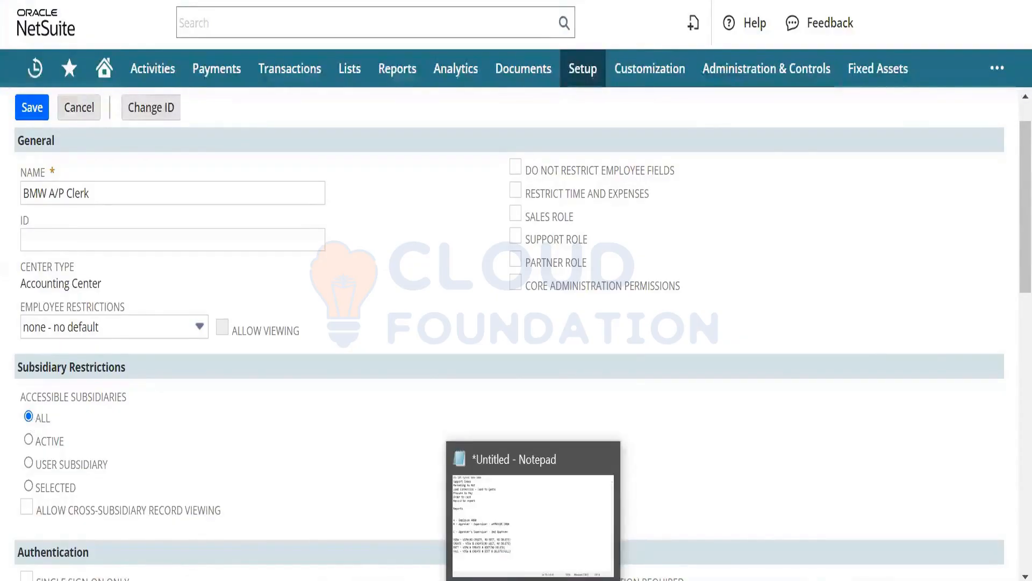
pyautogui.click(540, 547)
pyautogui.press('Return')
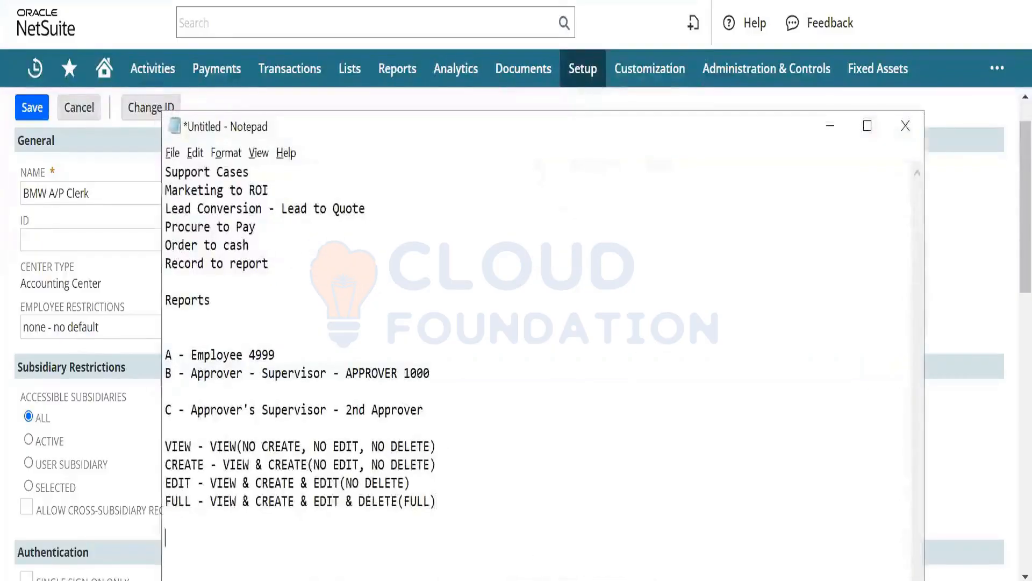
pyautogui.write('EP')
pyautogui.press('BackSpace')
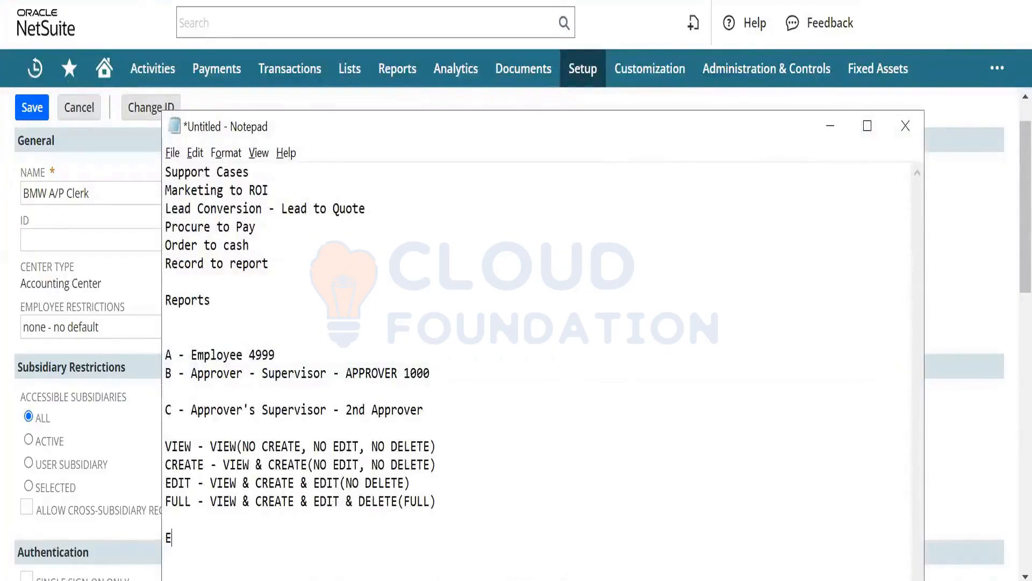
pyautogui.write('MPLOYEE A -')
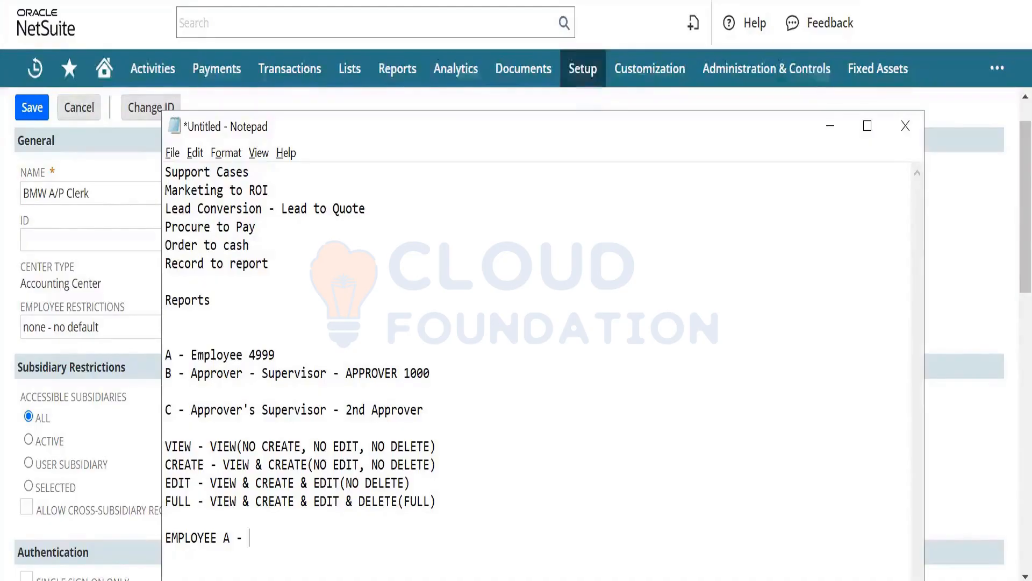
pyautogui.write('SUB 2')
pyautogui.write(', ')
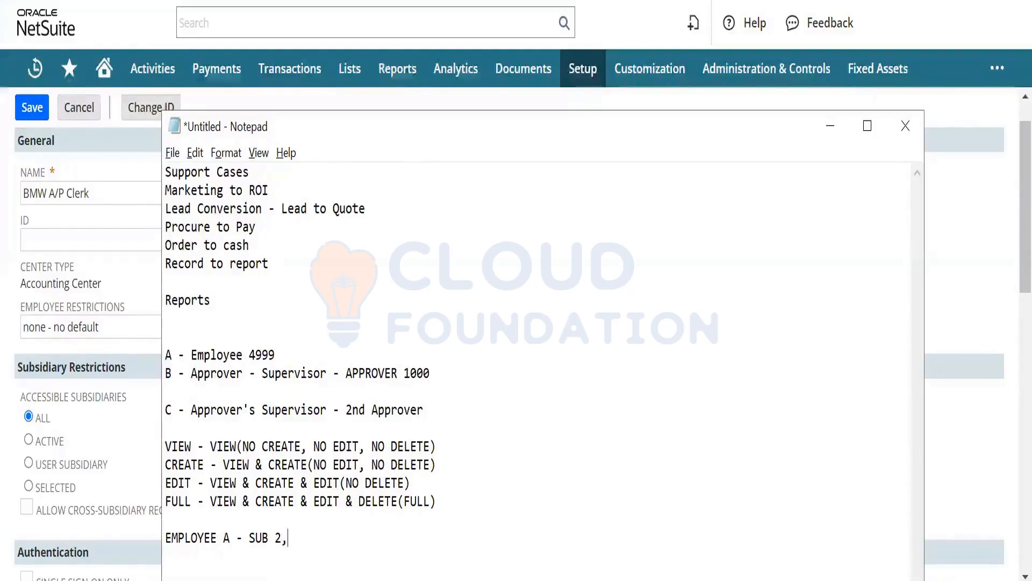
# Step: Append "1234 - 3 INACTIVE" to the EMPLOYEE A line
pyautogui.write('1234')
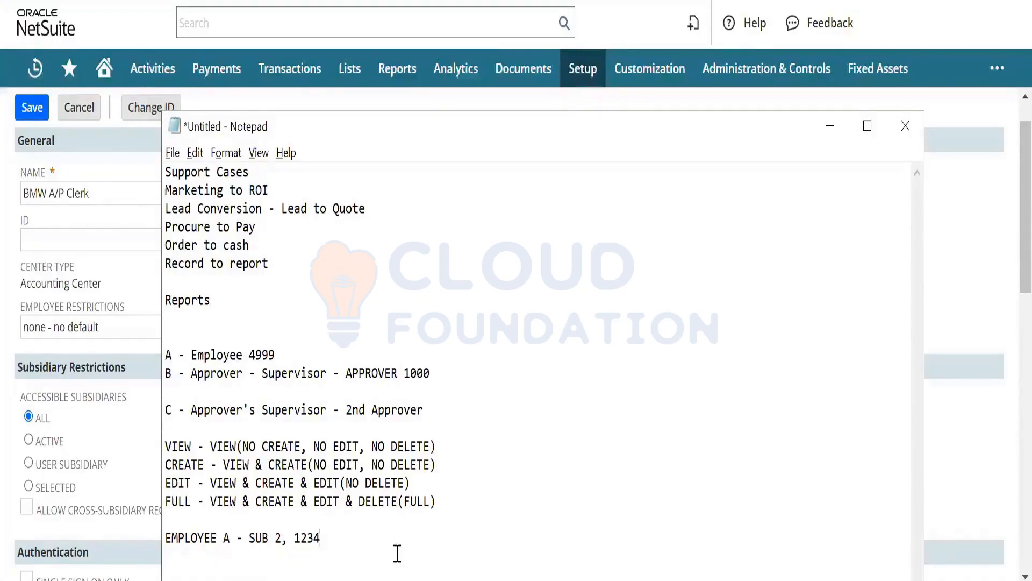
pyautogui.write('- 3 INAT')
pyautogui.press('BackSpace')
pyautogui.write('CTIVE')
# Step: Put parentheses around the 3 in the 1234 list on the EMPLOYEE A line
pyautogui.press('Left')
pyautogui.press('Left')
pyautogui.press('Left')
pyautogui.press('Left')
pyautogui.press('Left')
pyautogui.press('Left')
pyautogui.press('Left')
pyautogui.press('Left')
pyautogui.press('Left')
pyautogui.press('Left')
pyautogui.press('Left')
pyautogui.write('(')
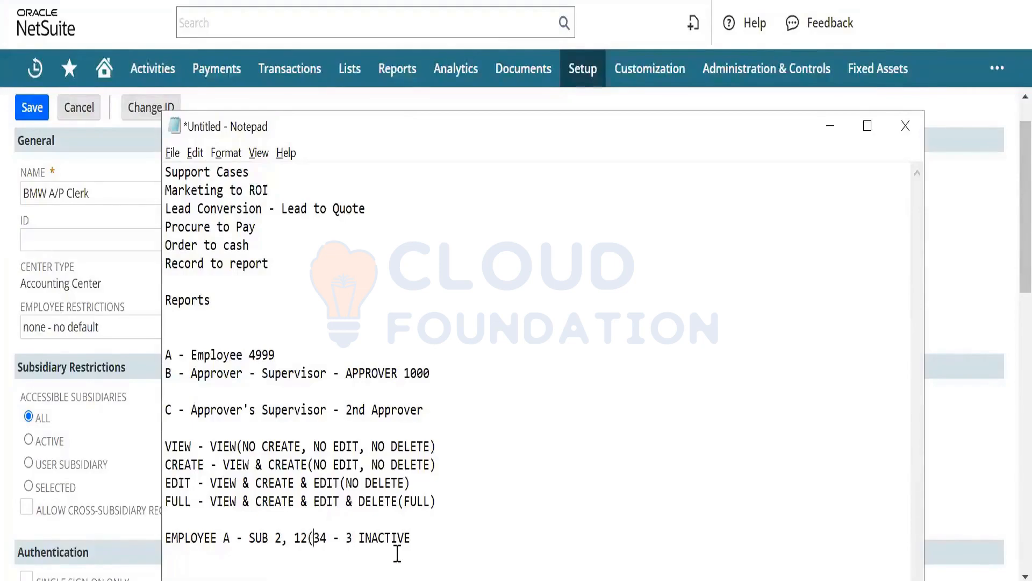
pyautogui.press('Right')
pyautogui.write(')')
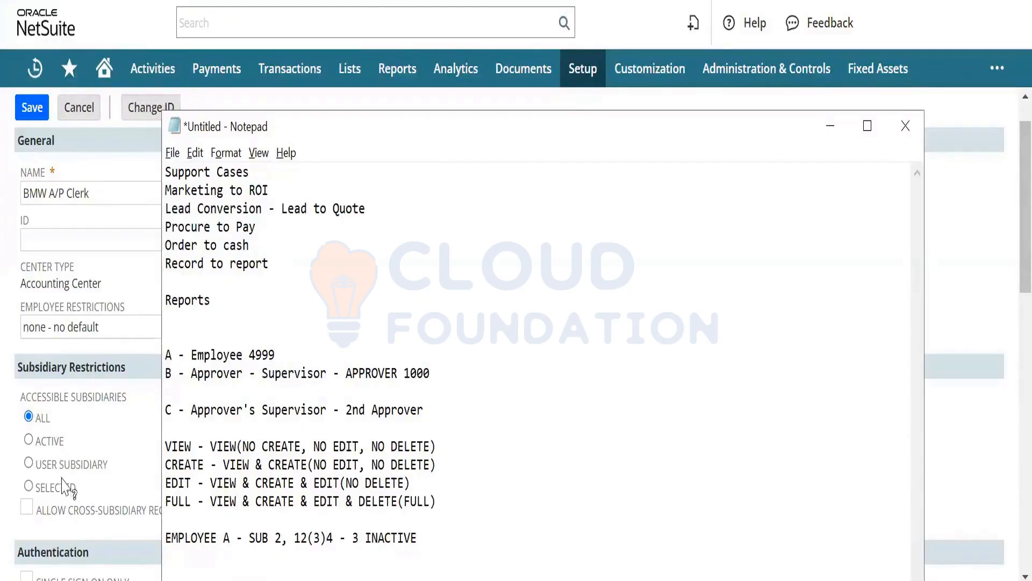
# Step: Return to the NetSuite role and set its accessible subsidiaries to User Subsidiary
pyautogui.click(30, 465)
pyautogui.click(29, 465)
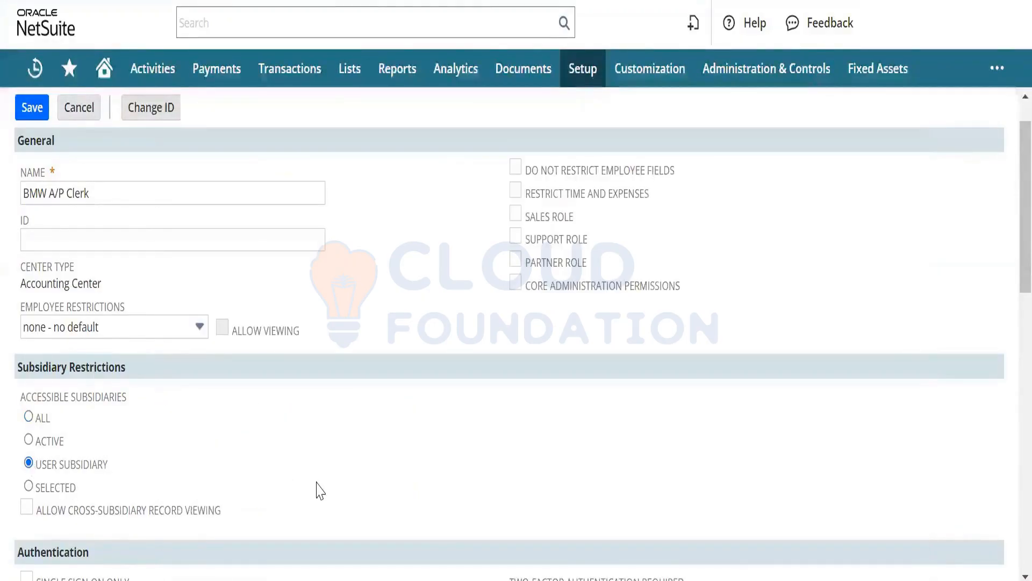
# Step: Switch to Notepad and replace everything after "SUB 2," on the EMPLOYEE A line with 2
pyautogui.hotkey('alt', 'Tab')
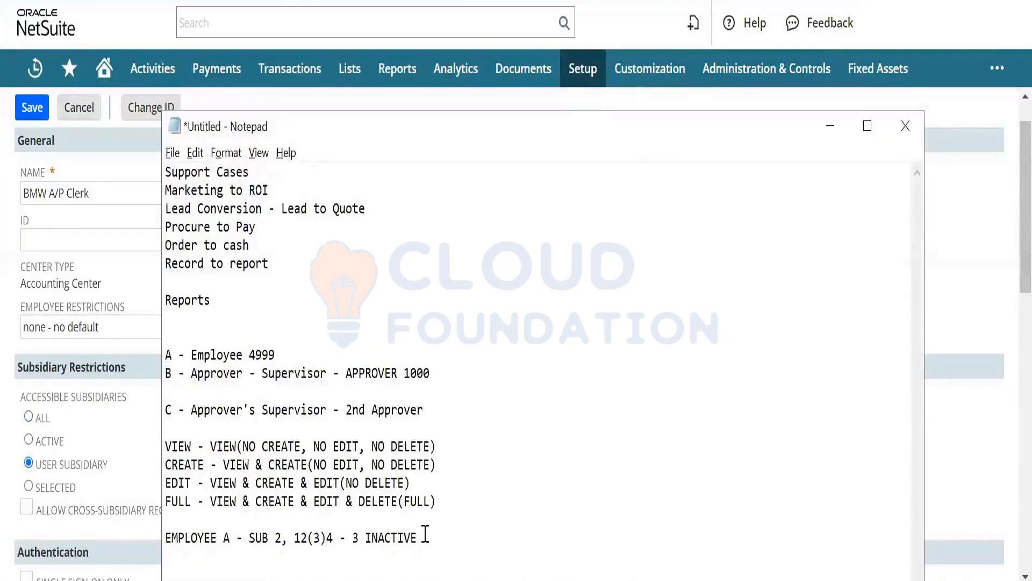
pyautogui.moveTo(426, 534); pyautogui.dragTo(296, 538)
pyautogui.write('2')
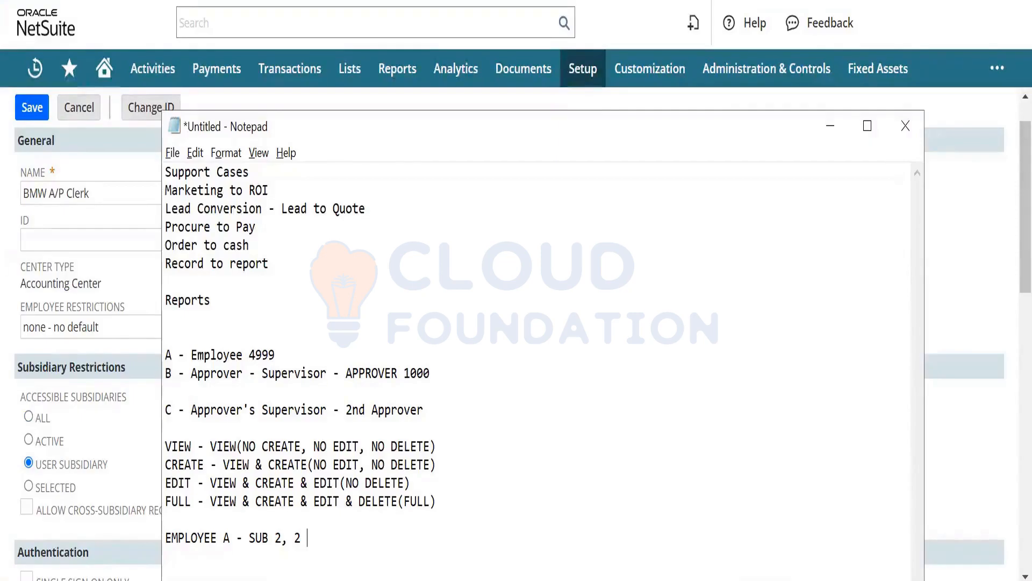
# Step: Add a line reading "VENDORS - 12,3,4" under the EMPLOYEE A line
pyautogui.press('Return')
pyautogui.press('Return')
pyautogui.scroll(-1, 296, 536)
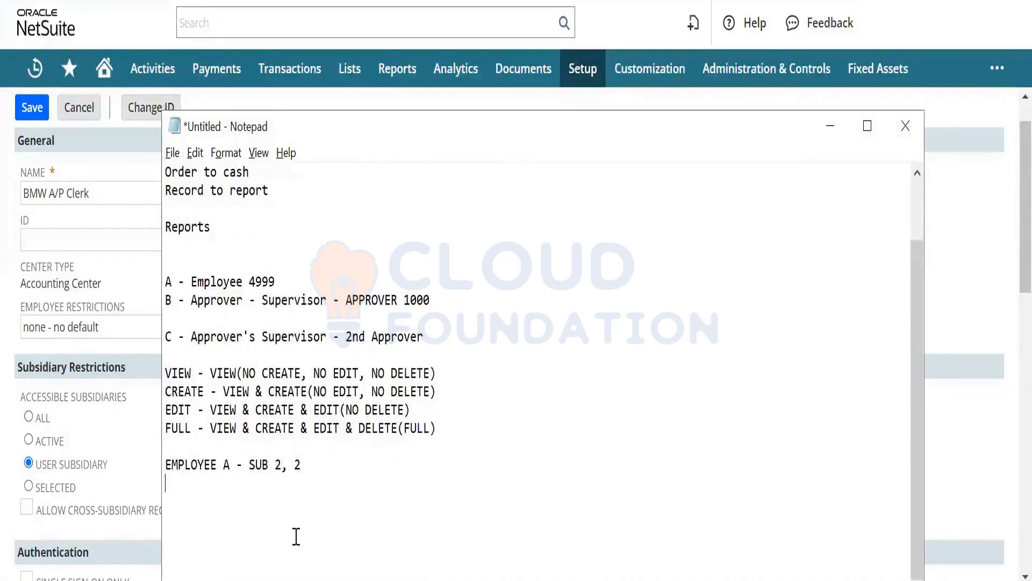
pyautogui.write('VENDORS -')
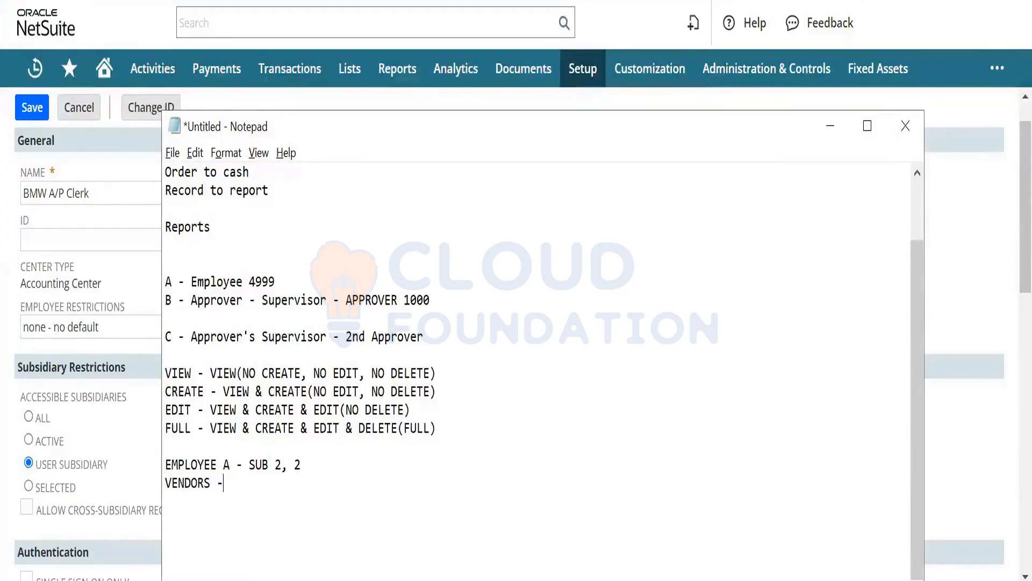
pyautogui.write(' 12,3,4')
# Step: Add a line reading "CUSTOMERS - 1,2,3,4" below the VENDORS line
pyautogui.press('Return')
pyautogui.write('CUSTOMER')
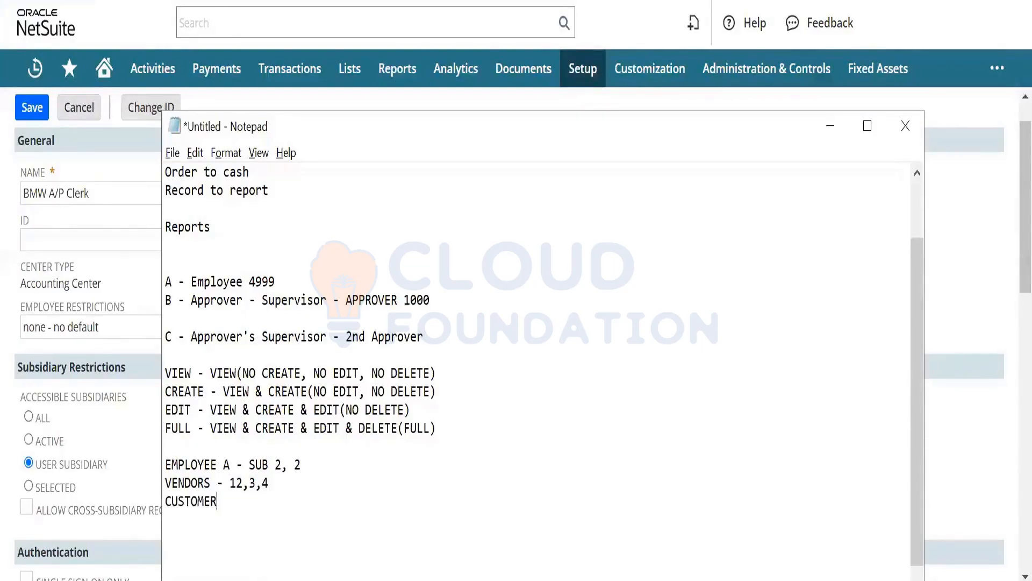
pyautogui.write('S - 12,3,4')
pyautogui.press('Left')
pyautogui.press('Left')
pyautogui.press('Left')
pyautogui.press('Left')
pyautogui.press('Left')
pyautogui.write(',')
pyautogui.click(297, 536)
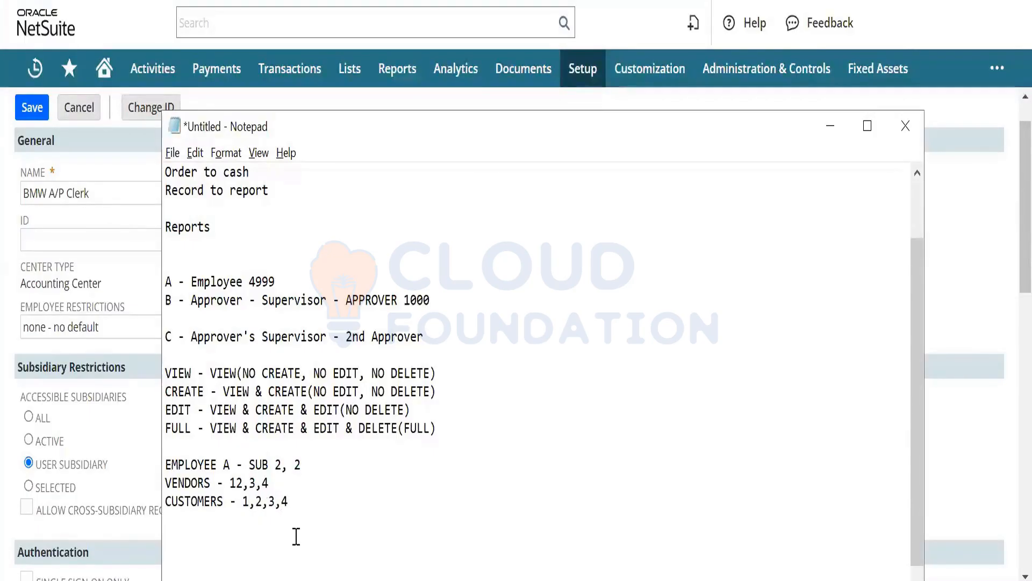
# Step: Insert the missing comma on the VENDORS line so its list reads 1,2,3,4
pyautogui.press('Up')
pyautogui.press('Up')
pyautogui.press('Right')
pyautogui.press('Right')
pyautogui.press('Right')
pyautogui.press('Right')
pyautogui.press('Right')
pyautogui.press('Right')
pyautogui.press('Right')
pyautogui.press('Right')
pyautogui.press('Right')
pyautogui.press('Right')
pyautogui.press('Right')
pyautogui.press('Right')
pyautogui.press('Right')
pyautogui.press('Left')
pyautogui.press('Left')
pyautogui.write(',')
pyautogui.press('Right')
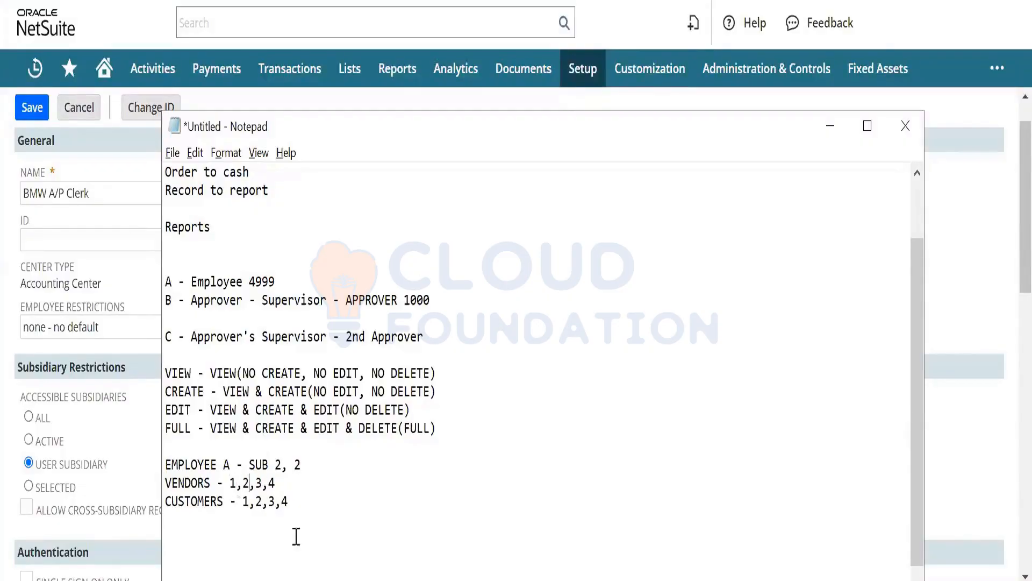
# Step: Add a line reading "PURCAHSE ORDERS - 1,2,3,4" below the CUSTOMERS line
pyautogui.click(320, 508)
pyautogui.press('Return')
pyautogui.write('PUR')
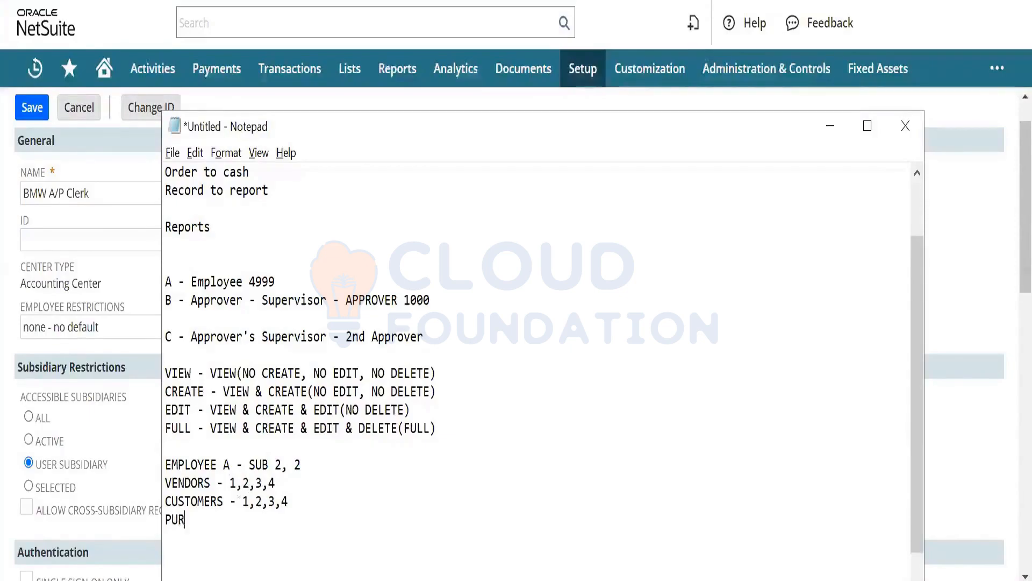
pyautogui.write('CAHSE ')
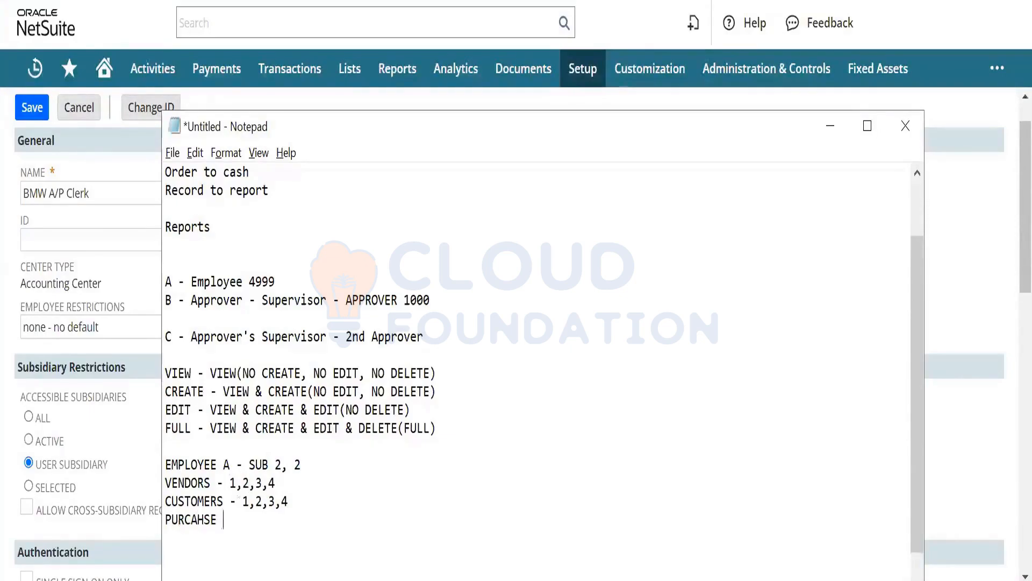
pyautogui.write('ORDERS - 1,2,3,4')
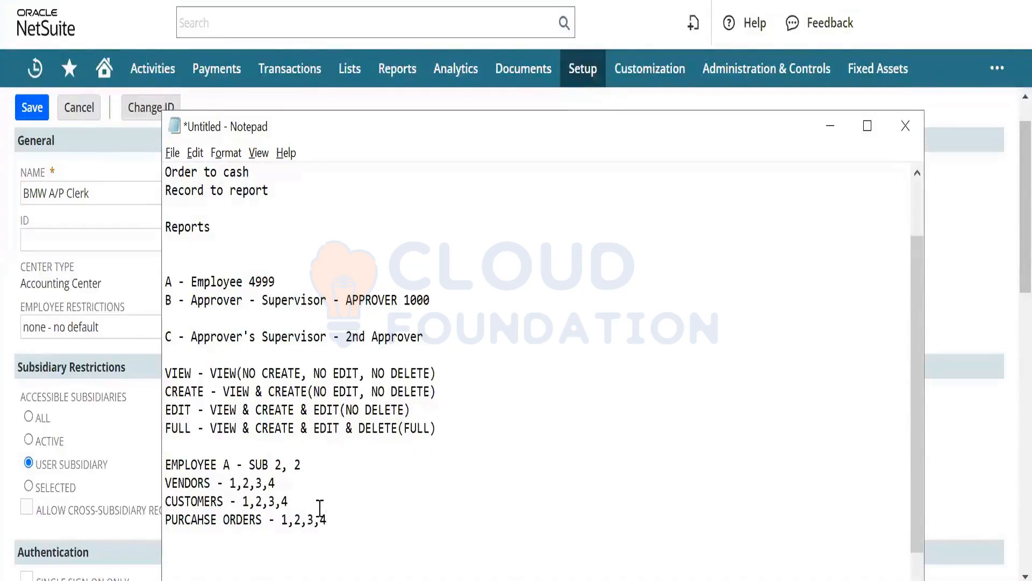
# Step: Put parentheses around the 2 on the VENDORS line
pyautogui.click(243, 483)
pyautogui.write('(')
pyautogui.scroll(-1, 320, 509)
pyautogui.press('Down')
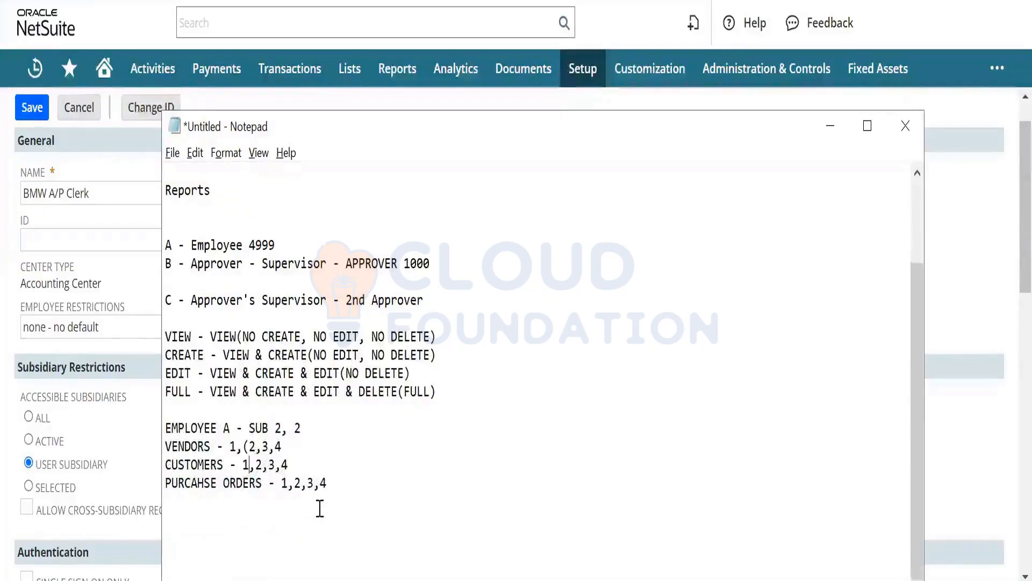
pyautogui.press('Right')
pyautogui.press('Up')
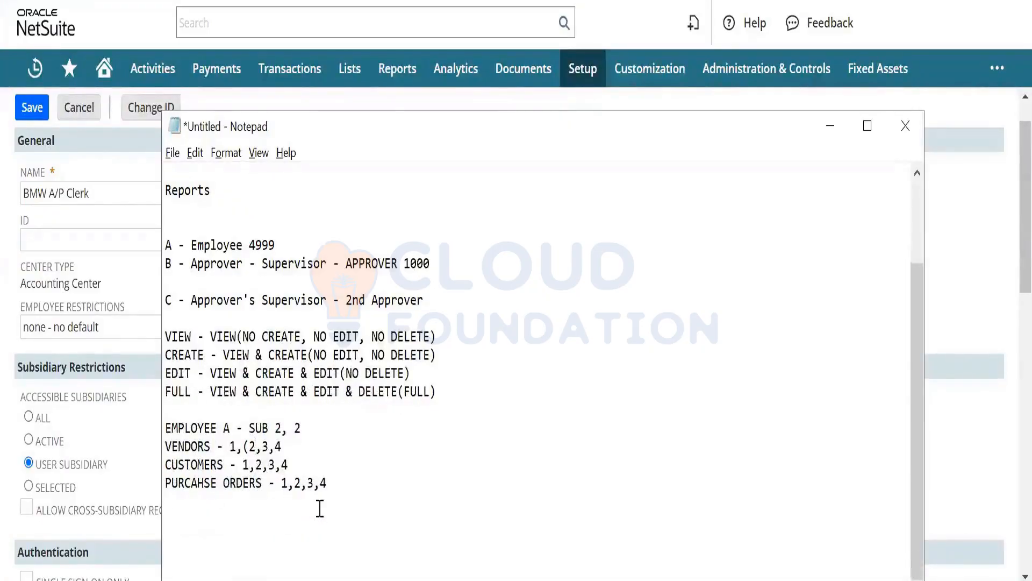
pyautogui.write(')')
# Step: Put parentheses around the 2 on the CUSTOMERS line
pyautogui.press('Down')
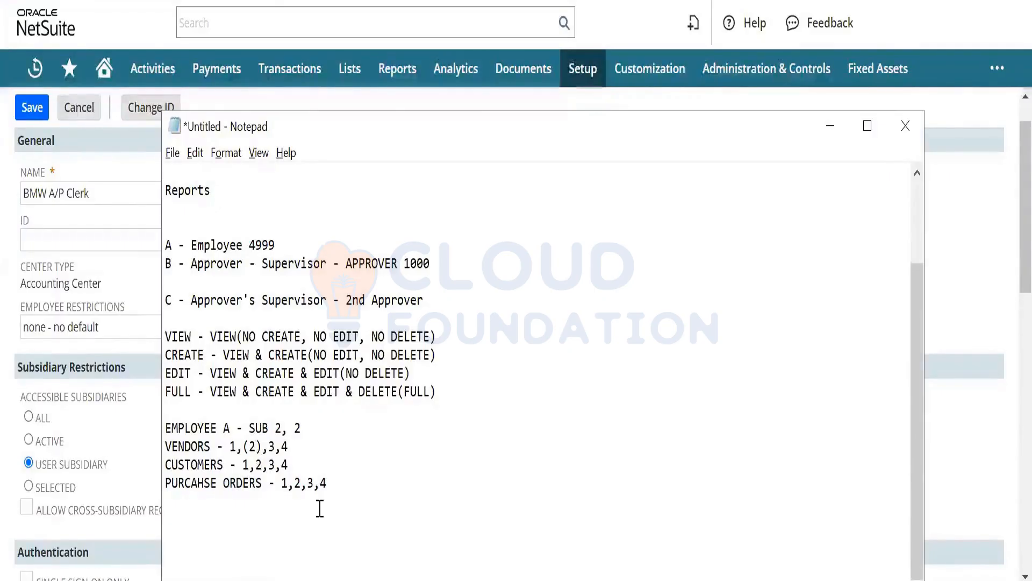
pyautogui.write(')')
pyautogui.press('Left')
pyautogui.press('Left')
pyautogui.write('(')
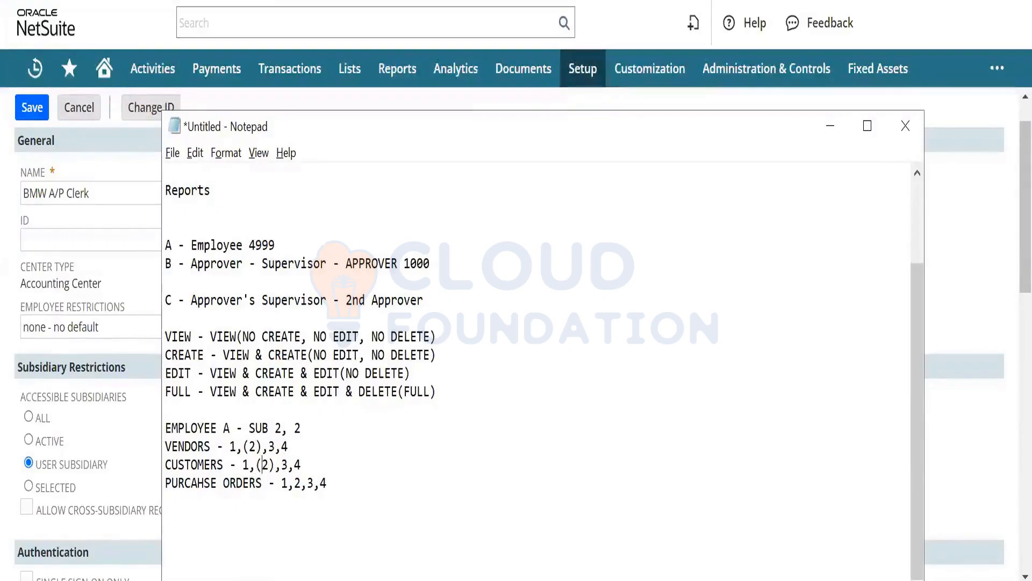
# Step: Put parentheses around the 2 on the purchase orders line
pyautogui.press('Down')
pyautogui.press('Right')
pyautogui.press('Right')
pyautogui.press('Right')
pyautogui.press('Right')
pyautogui.press('Right')
pyautogui.press('Right')
pyautogui.write(')')
pyautogui.press('Left')
pyautogui.write('(')
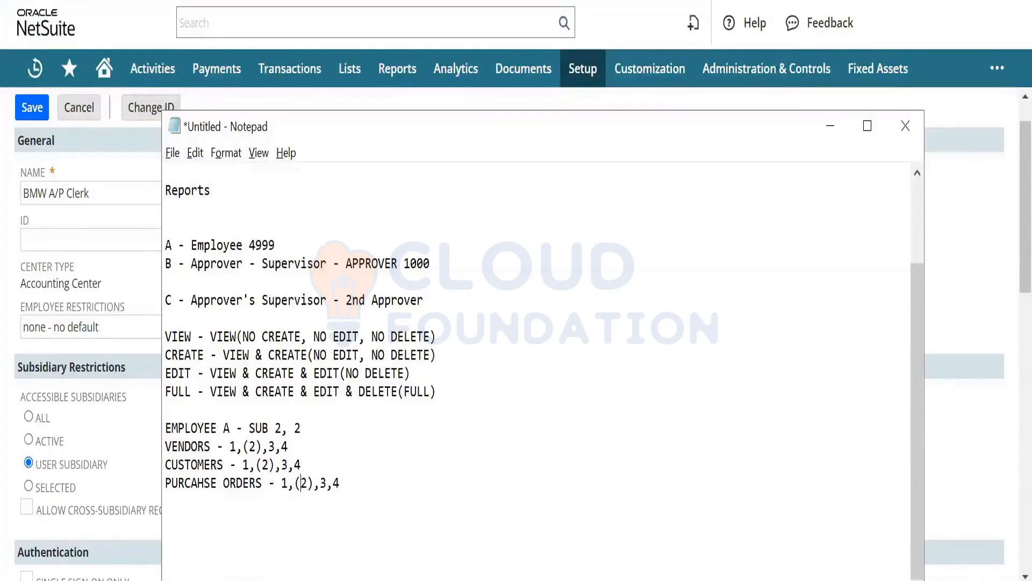
# Step: Return to the NetSuite role and enable Allow Cross-Subsidiary Record Viewing
pyautogui.click(141, 473)
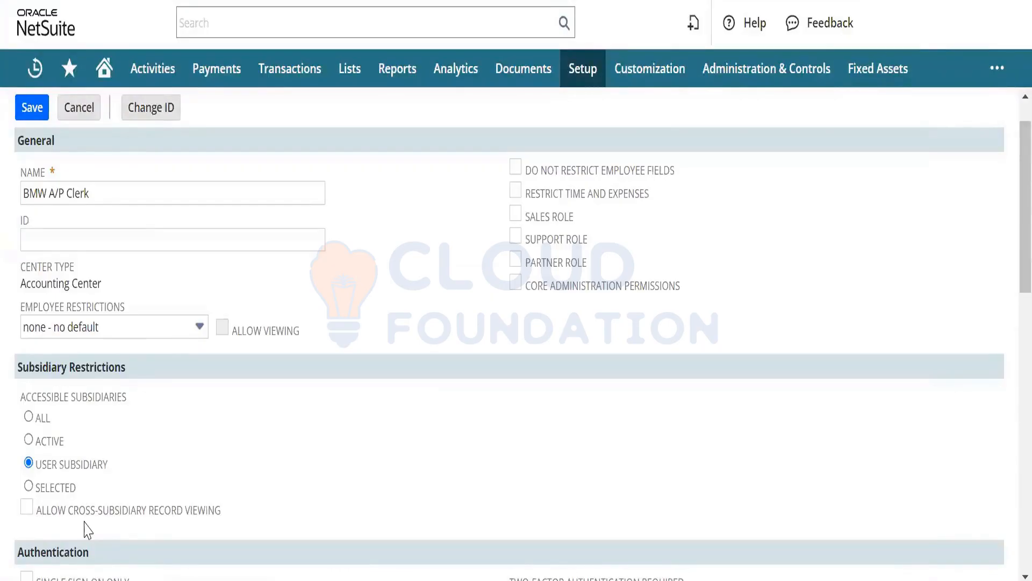
pyautogui.click(26, 509)
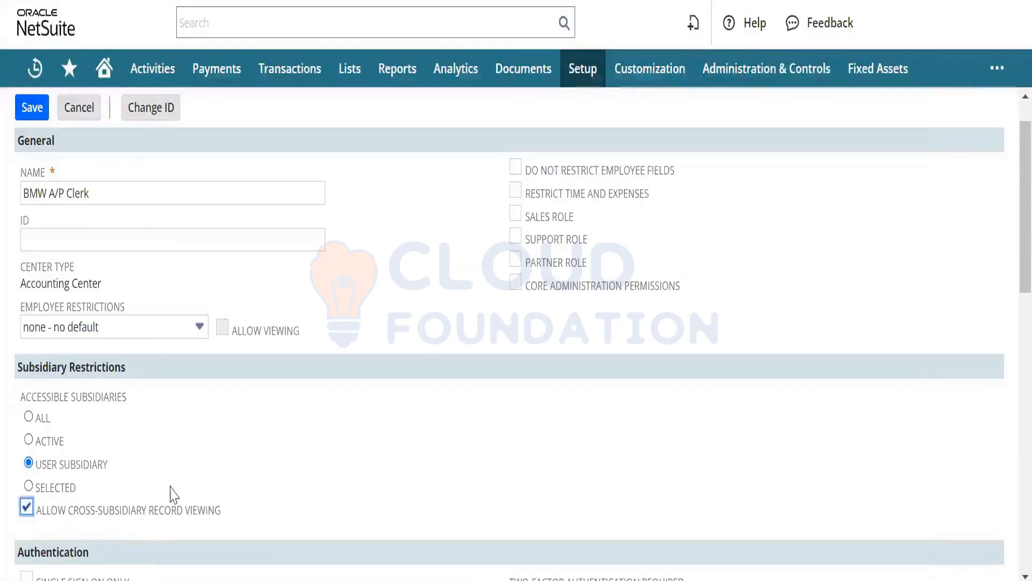
# Step: Switch to Notepad and highlight the "(2)" on the VENDORS line
pyautogui.hotkey('alt', 'Tab')
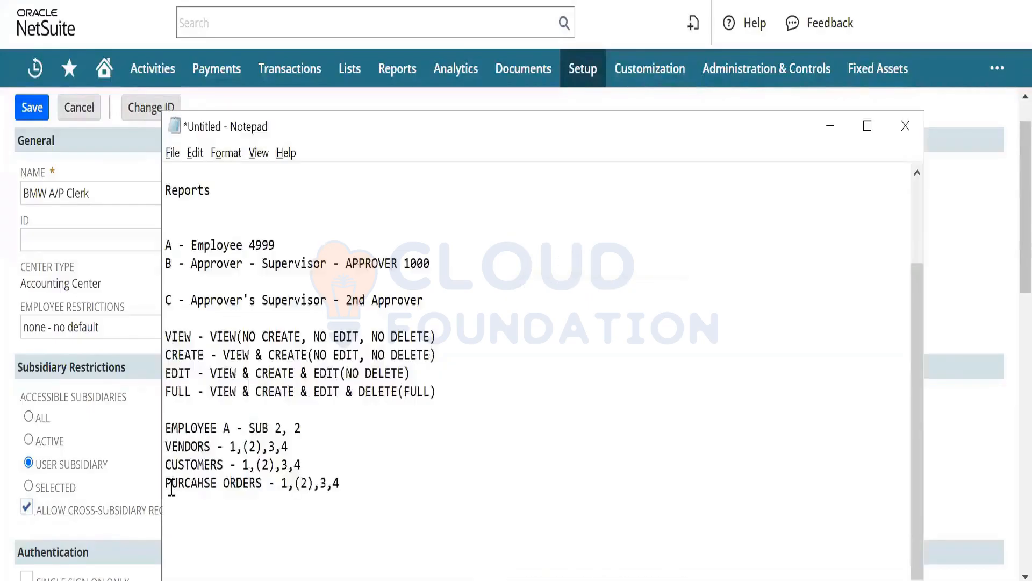
pyautogui.press('Up')
pyautogui.press('Left')
pyautogui.press('Left')
pyautogui.press('Left')
pyautogui.press('Left')
pyautogui.press('Left')
pyautogui.press('Right')
pyautogui.hotkey('shift', 'Left')
pyautogui.hotkey('shift', 'Left')
pyautogui.hotkey('shift', 'Left')
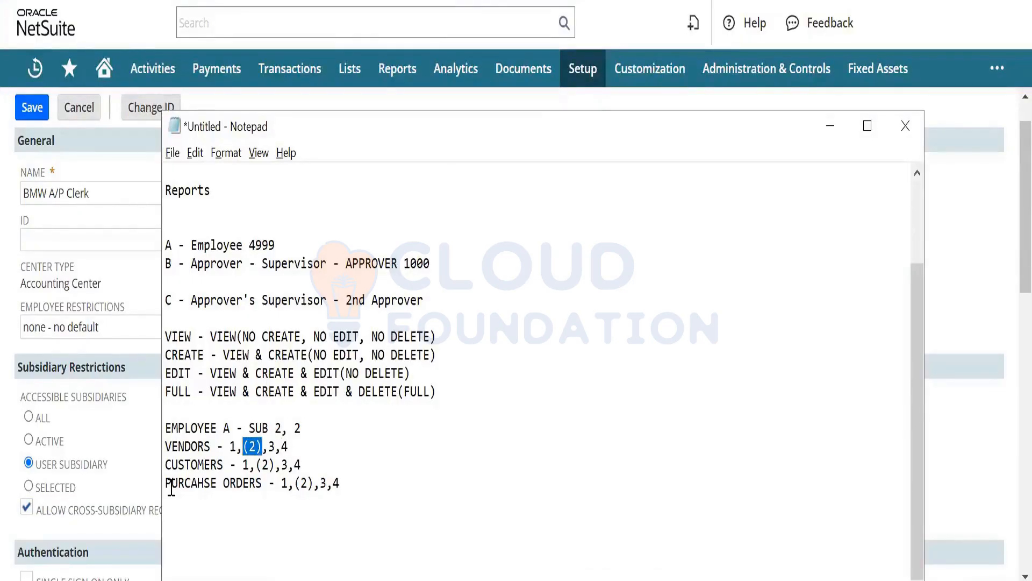
pyautogui.press('Left')
pyautogui.press('Left')
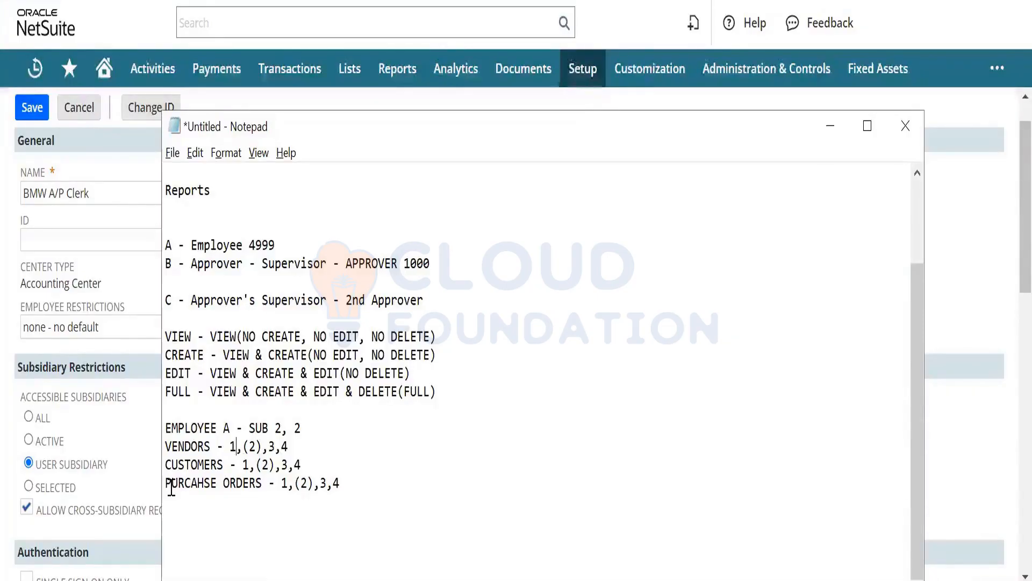
pyautogui.press('Down')
pyautogui.press('Right')
pyautogui.press('Right')
pyautogui.press('Right')
pyautogui.hotkey('alt', 'Tab')
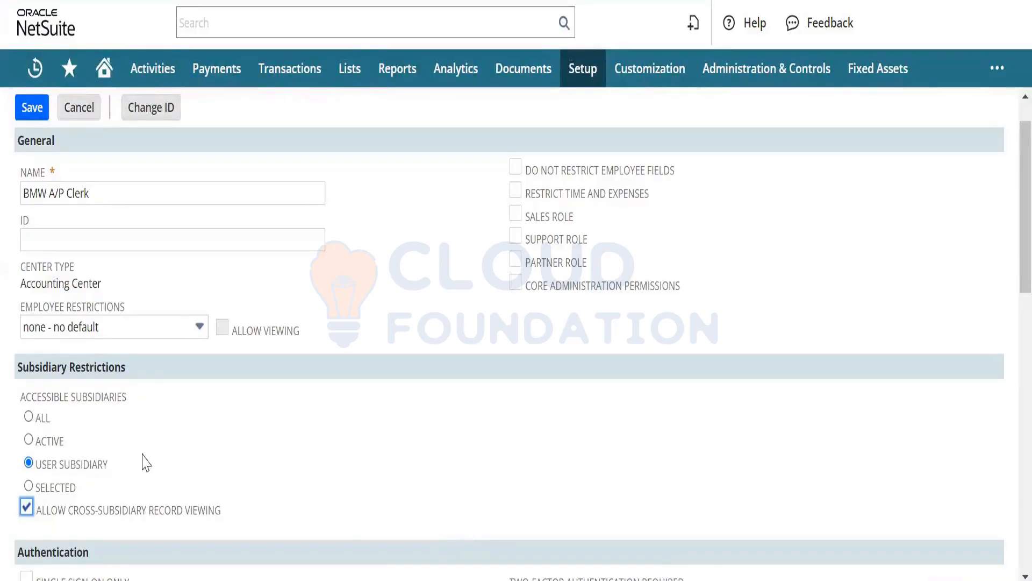
# Step: Switch to Notepad and add "12,3,4" below the purchase orders line, leaving a blank line between them
pyautogui.hotkey('alt', 'Tab')
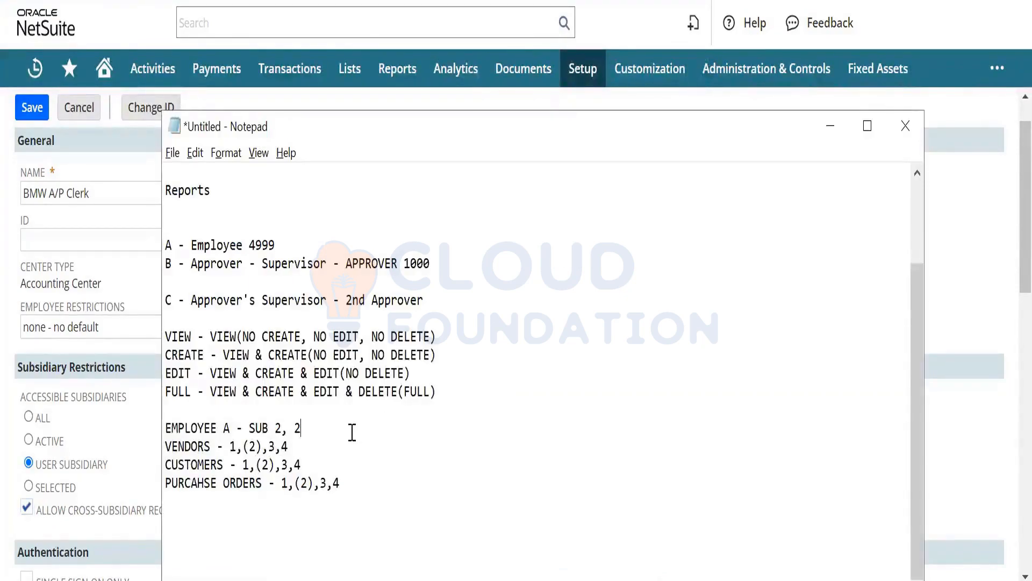
pyautogui.press('Return')
pyautogui.press('Return')
pyautogui.write('12')
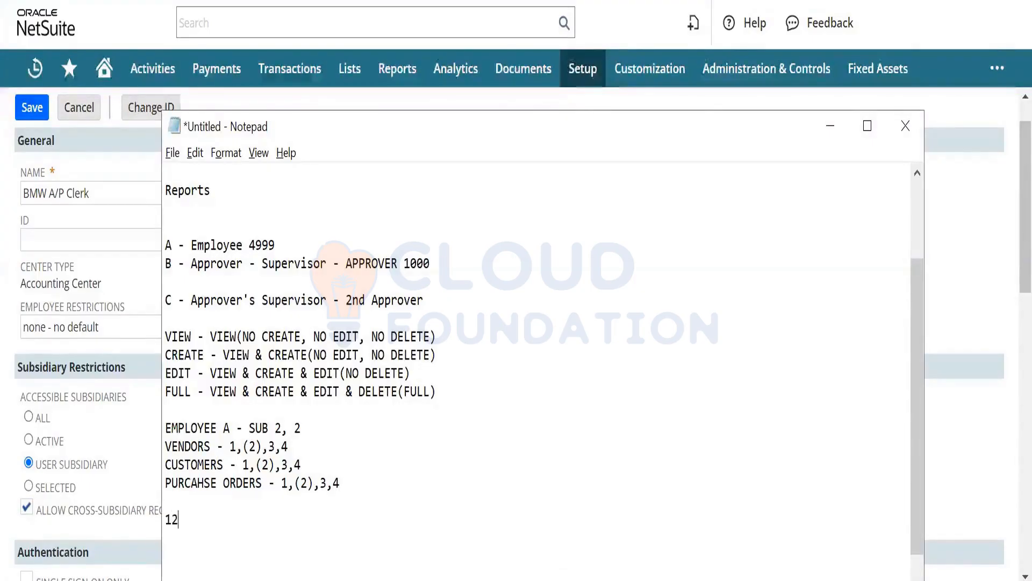
pyautogui.write(',3,4')
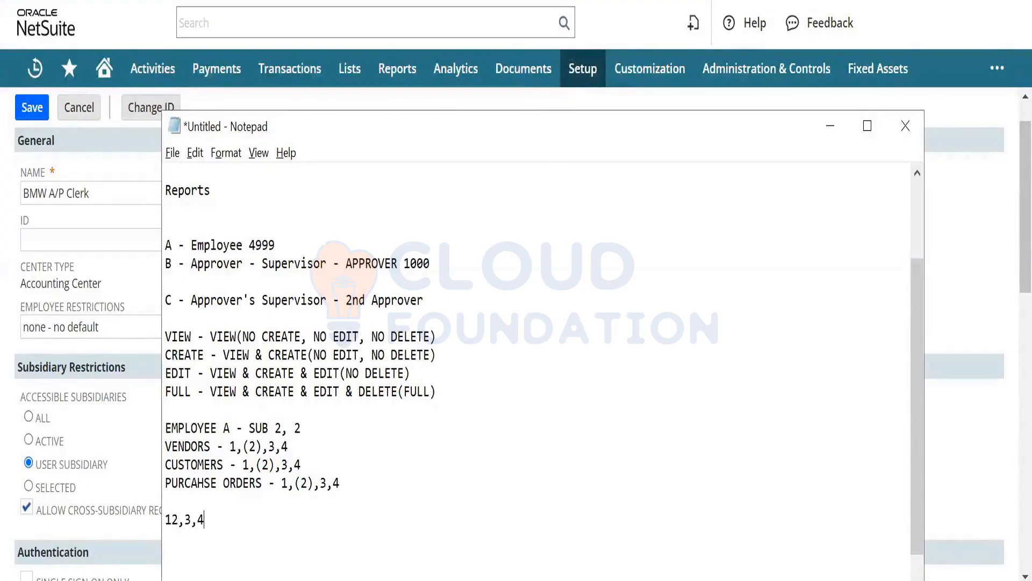
# Step: Put parentheses around the 3 on the new line and insert a comma between the 1 and 2
pyautogui.press('Left')
pyautogui.press('Left')
pyautogui.write(')')
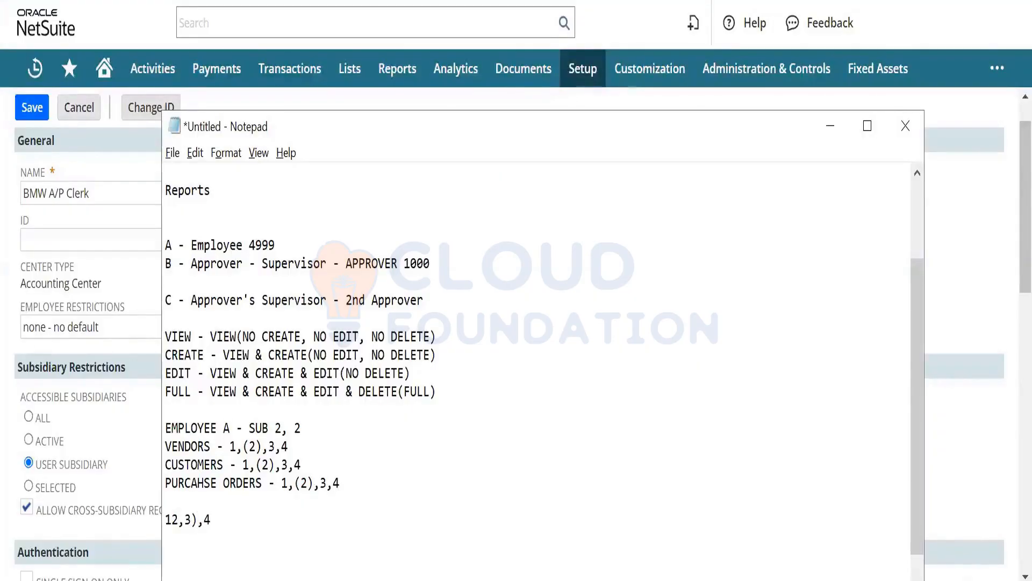
pyautogui.press('Left')
pyautogui.press('Left')
pyautogui.write('(')
pyautogui.press('Left')
pyautogui.press('Left')
pyautogui.press('Left')
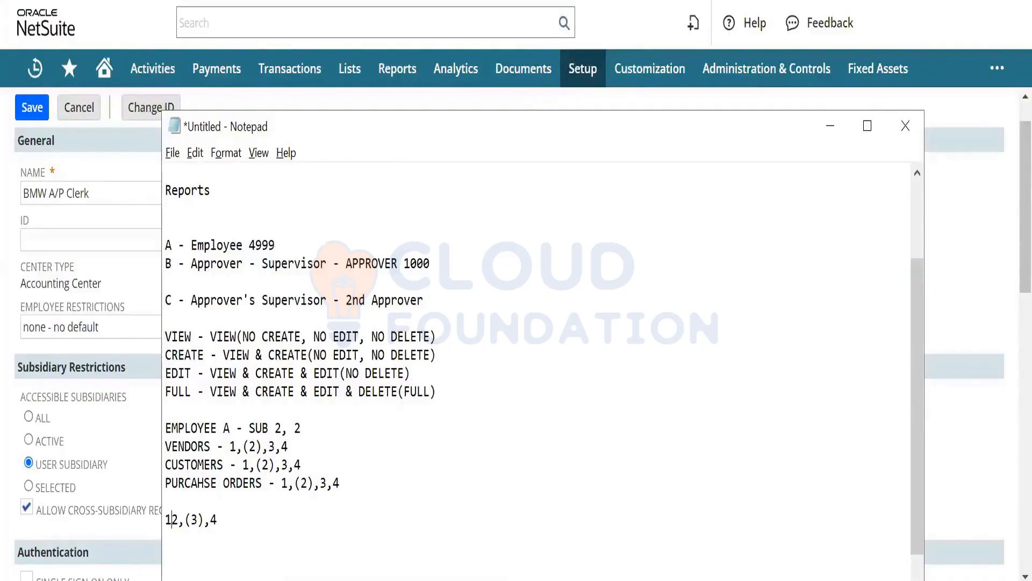
pyautogui.write(',')
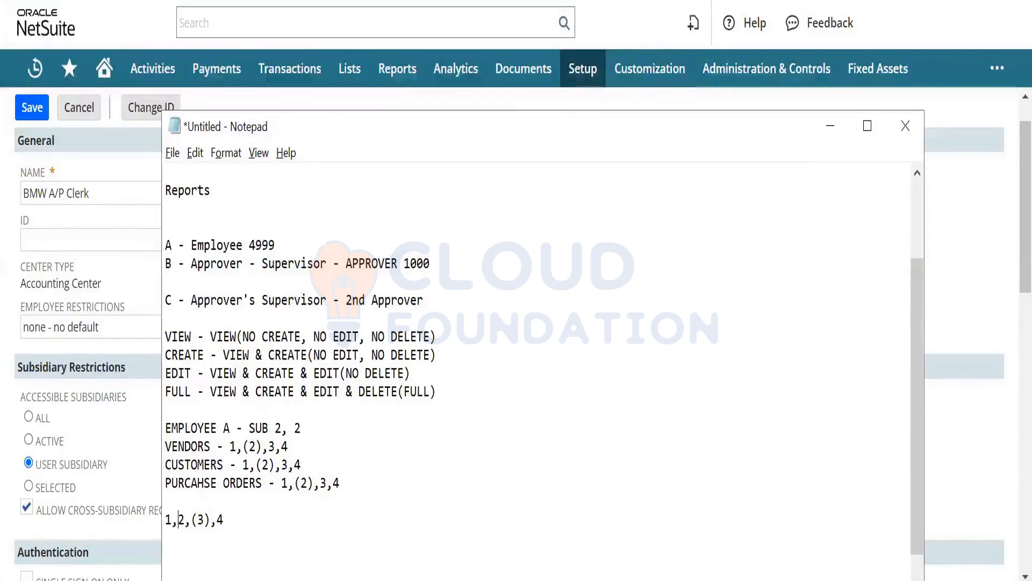
# Step: Return to the NetSuite role, restrict it to selected subsidiaries Australia and BK Canada, and disable Allow Cross-Subsidiary Record Viewing
pyautogui.click(129, 449)
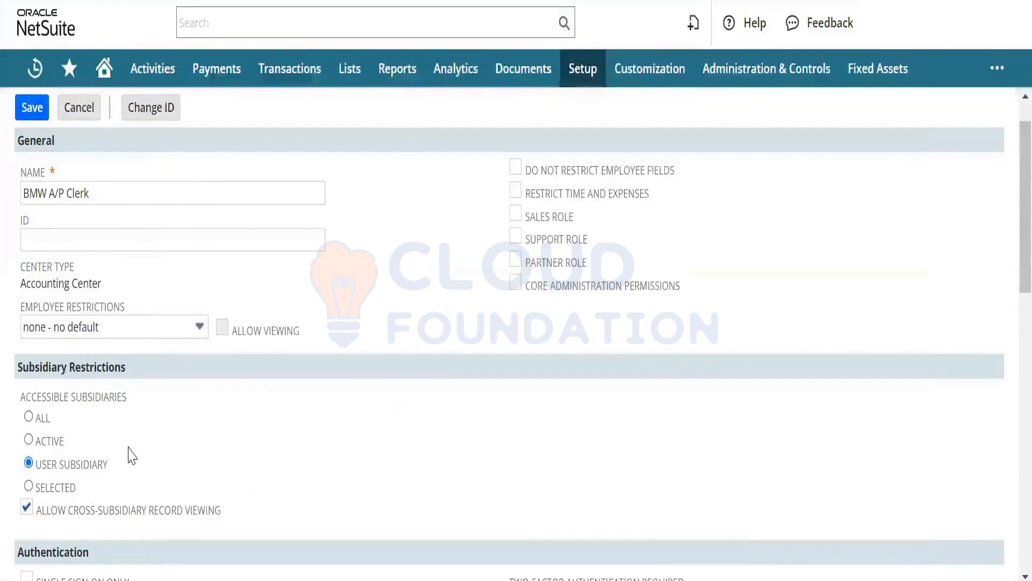
pyautogui.click(29, 486)
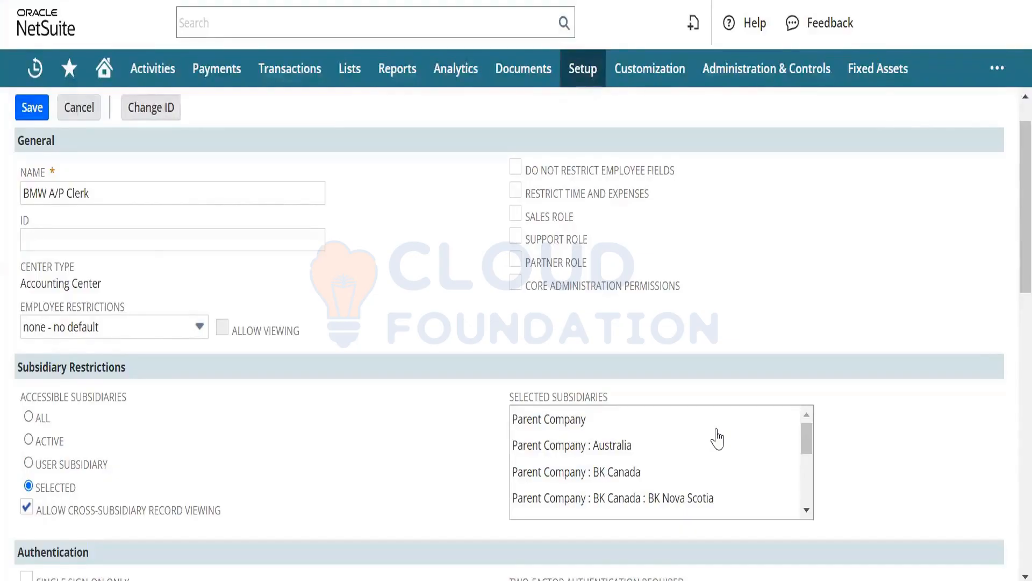
pyautogui.click(668, 444)
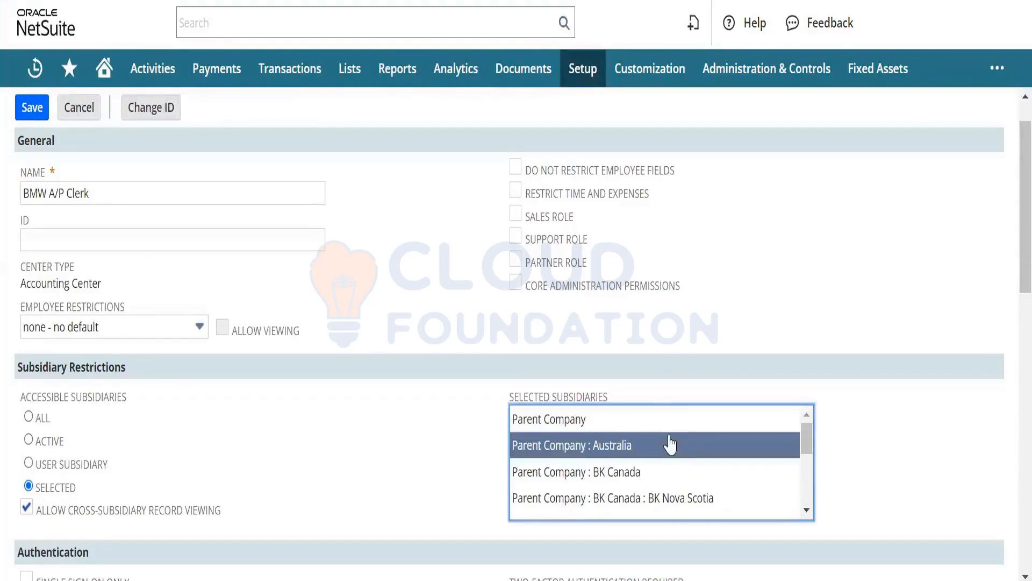
pyautogui.keyDown('ctrl'); pyautogui.click(664, 472); pyautogui.keyUp('ctrl')
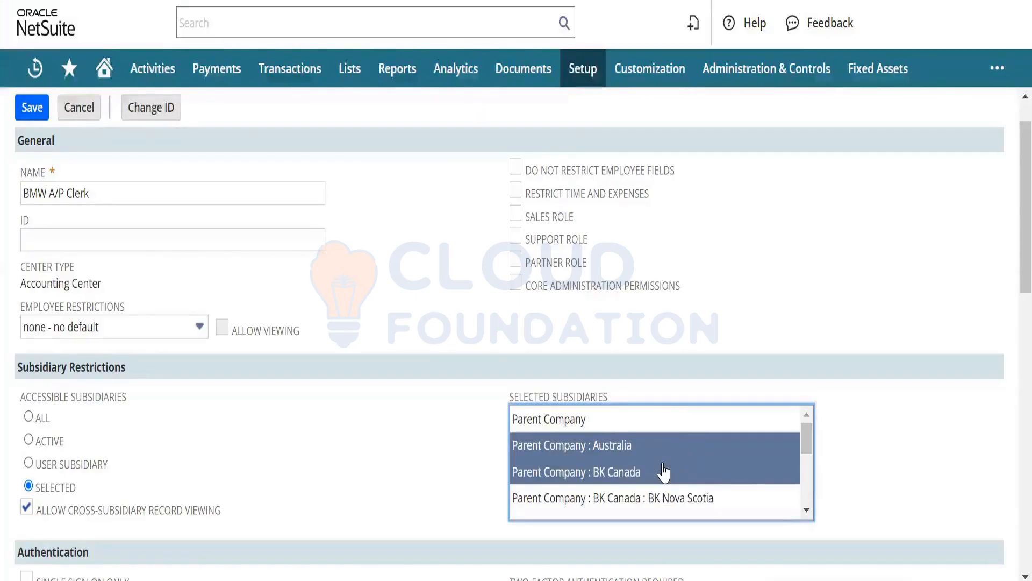
pyautogui.click(664, 472)
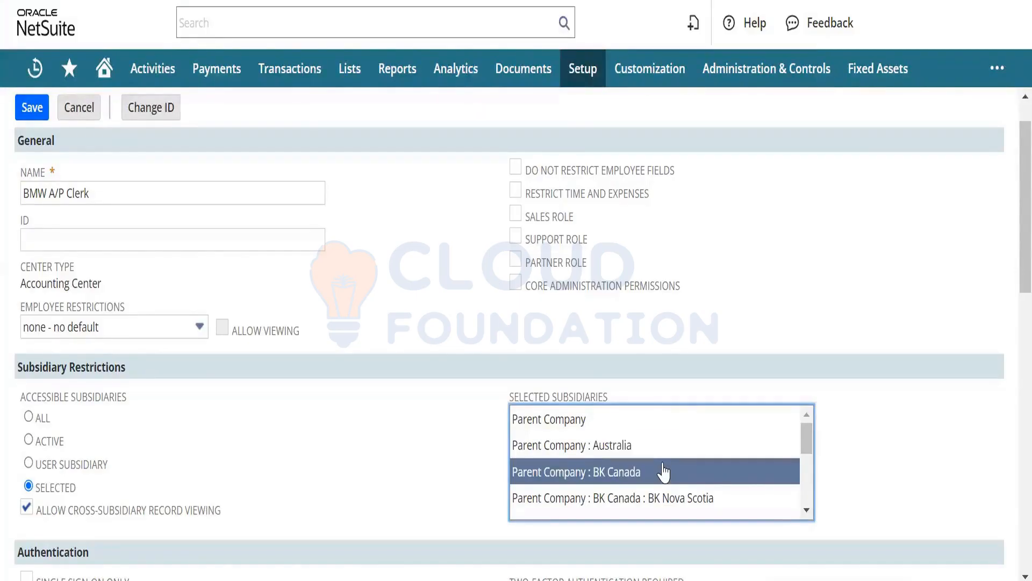
pyautogui.keyDown('ctrl'); pyautogui.click(651, 456); pyautogui.keyUp('ctrl')
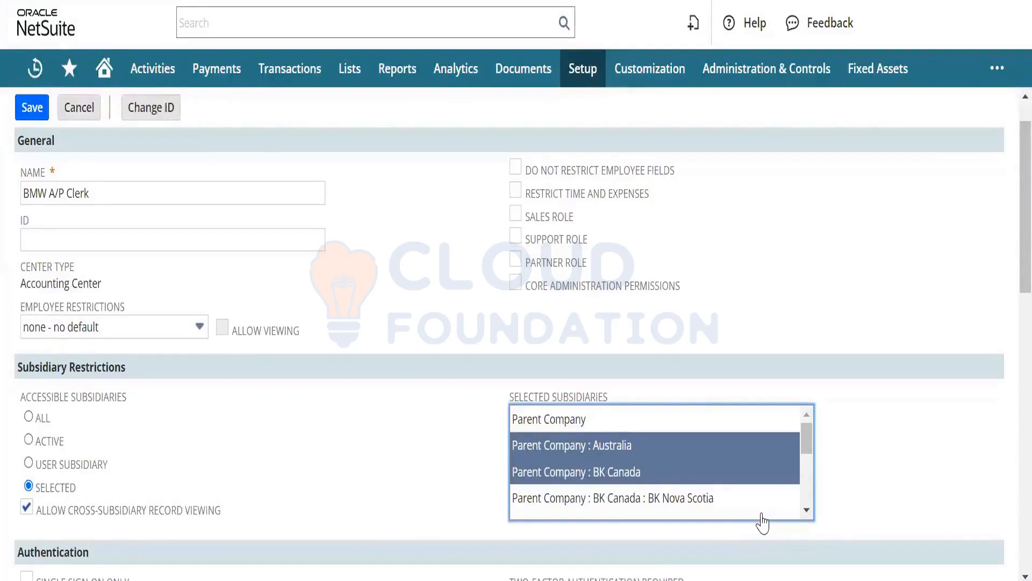
pyautogui.click(26, 510)
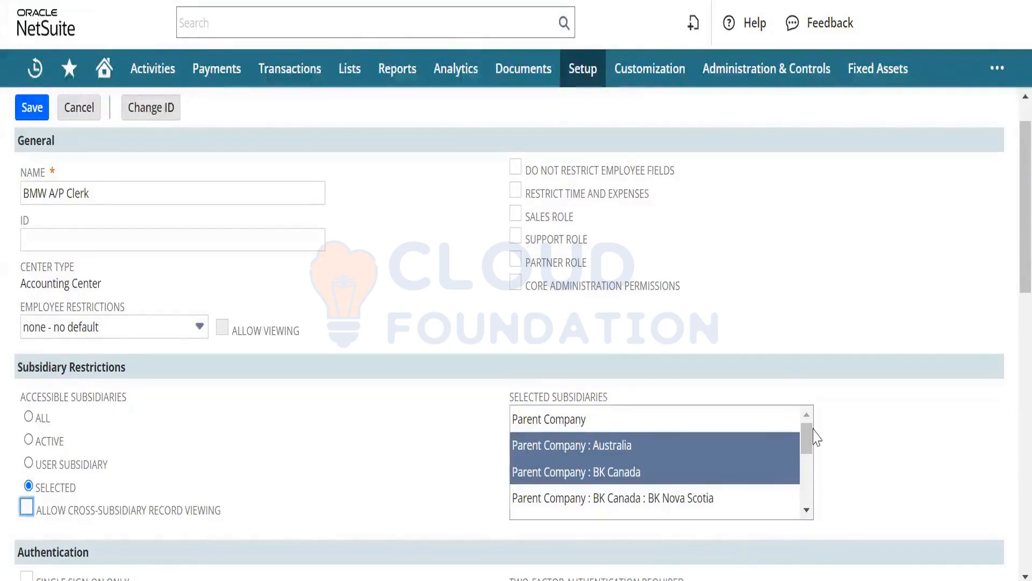
pyautogui.moveTo(806, 436)
pyautogui.mouseDown()
pyautogui.moveTo(811, 476)
pyautogui.moveTo(809, 445)
pyautogui.mouseUp()
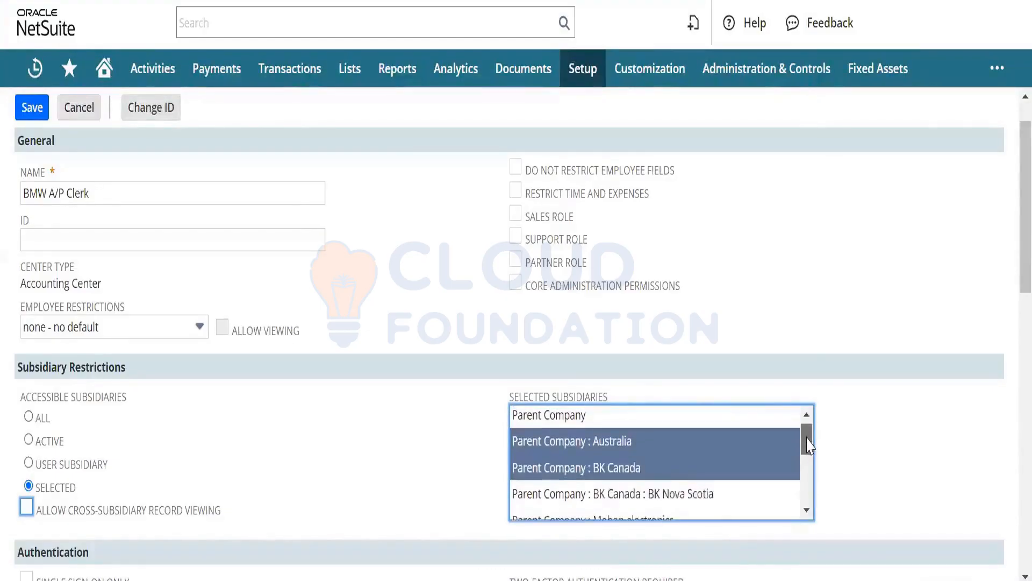
# Step: Set the role's Employee Restrictions to "none - default to own"
pyautogui.scroll(-1, 1007, 203)
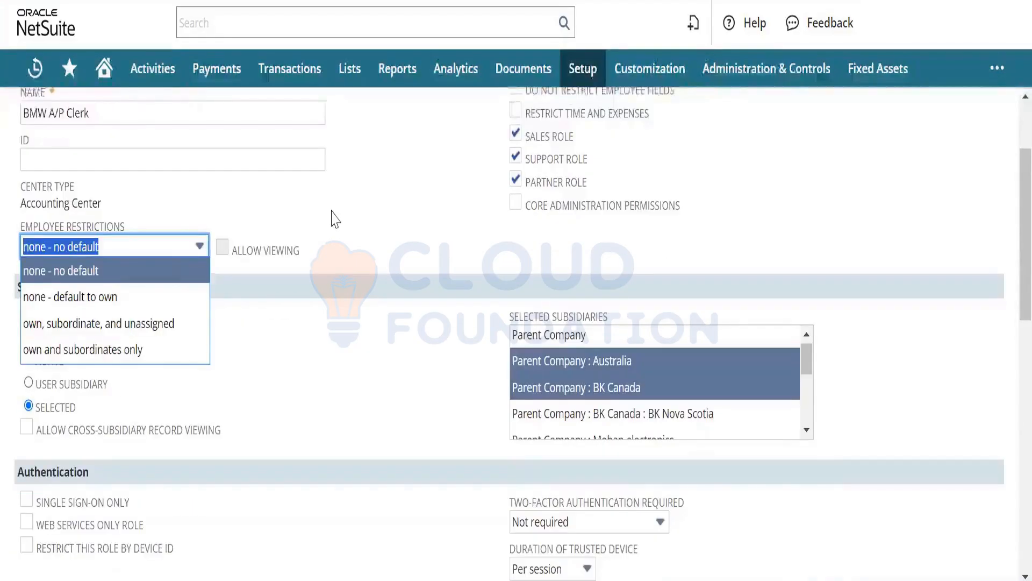
pyautogui.click(334, 219)
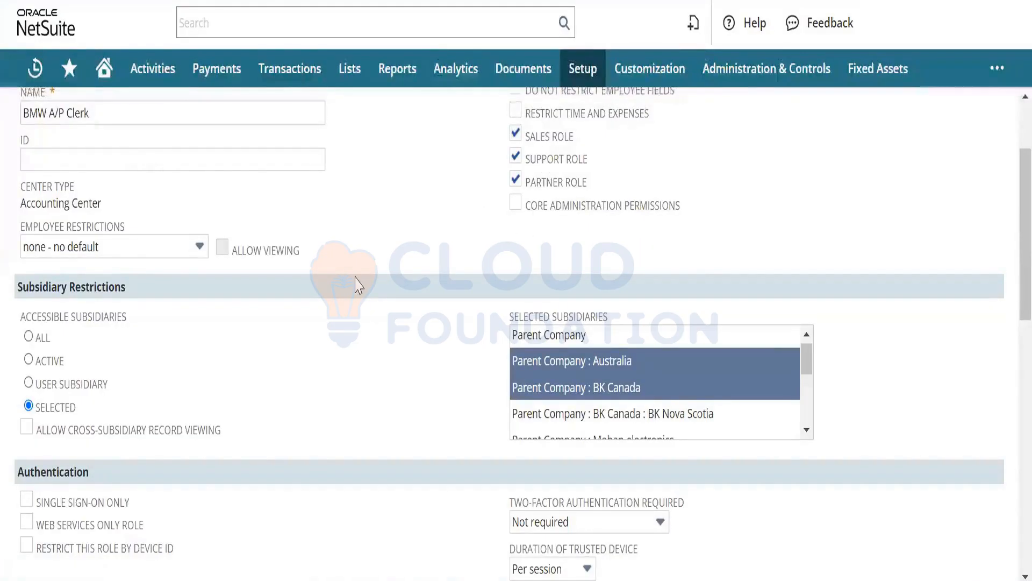
pyautogui.click(168, 250)
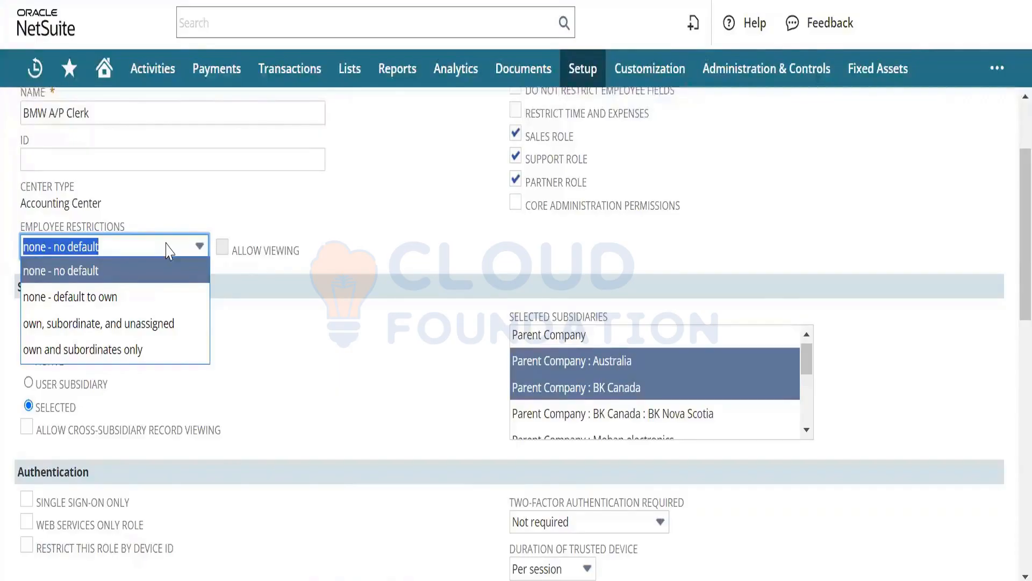
pyautogui.click(159, 297)
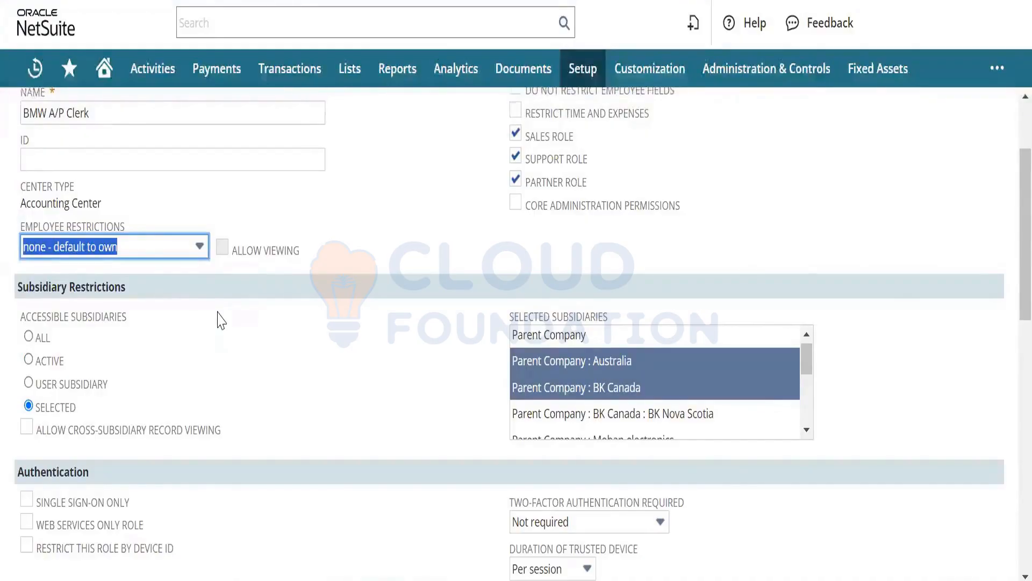
# Step: Set Employee Restrictions to "own, subordinate, and unassigned" and enable Allow Viewing
pyautogui.click(183, 256)
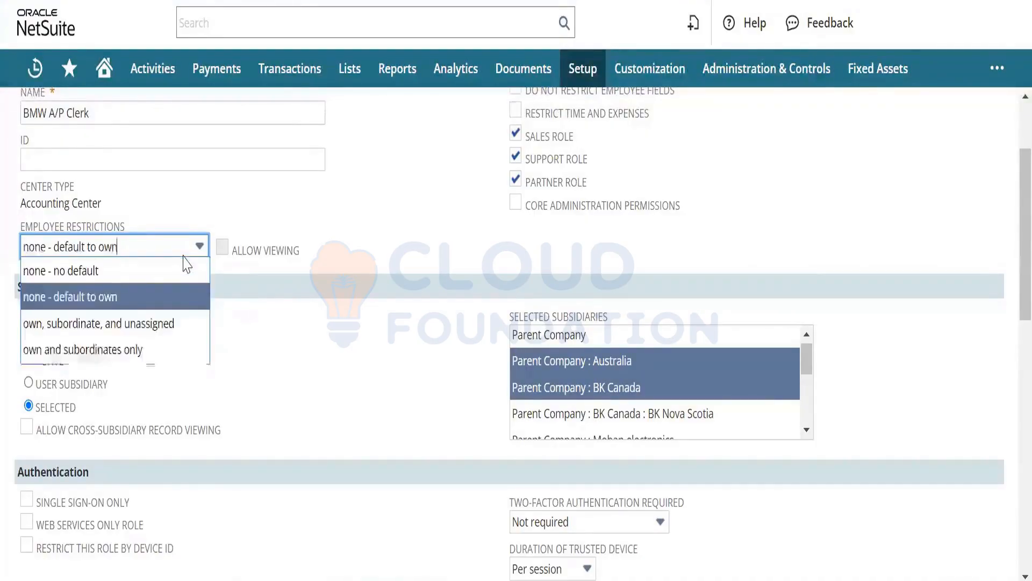
pyautogui.click(167, 327)
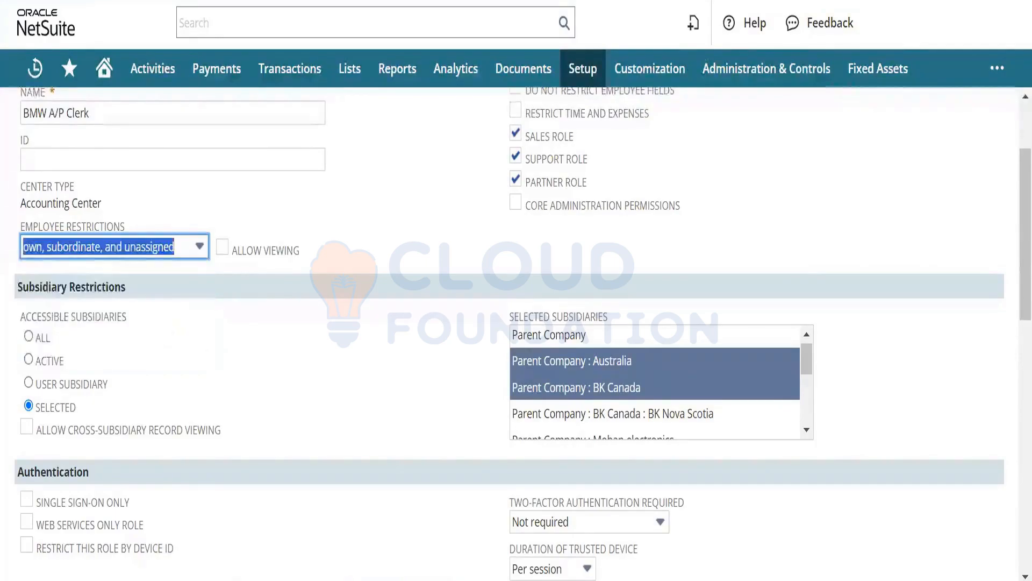
pyautogui.click(406, 240)
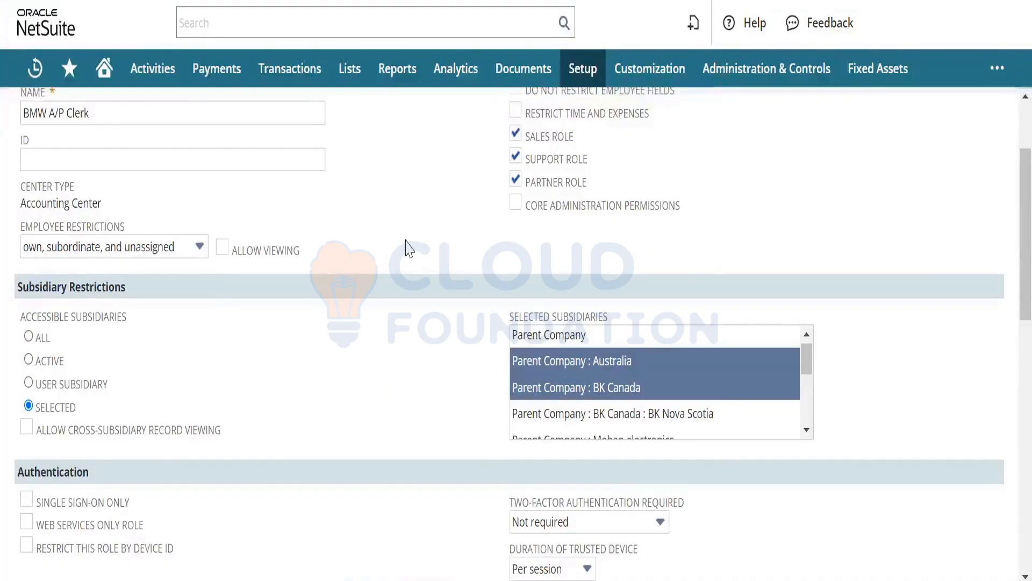
pyautogui.click(222, 248)
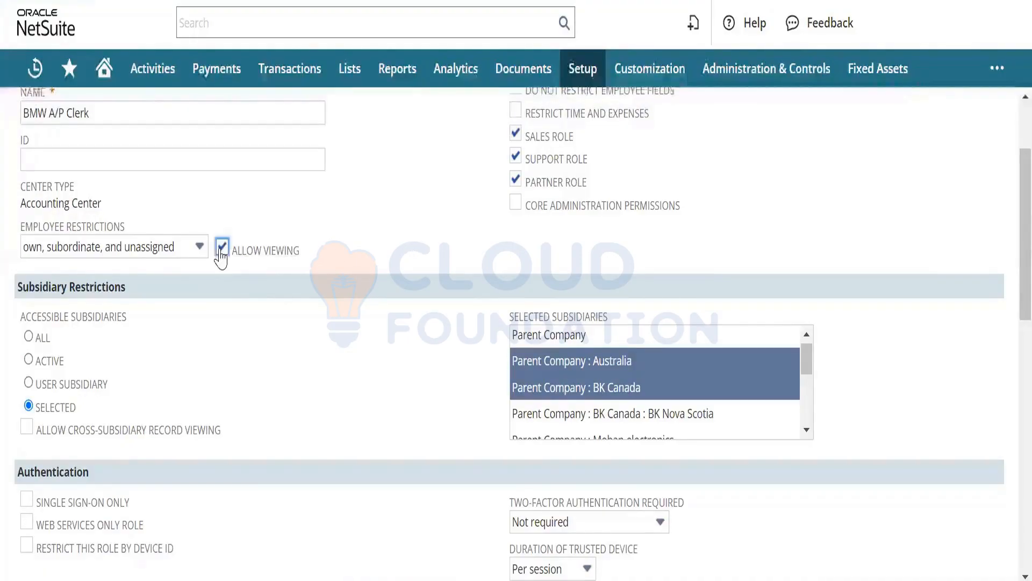
# Step: Change Employee Restrictions to "own and subordinates only"
pyautogui.click(160, 250)
pyautogui.click(135, 350)
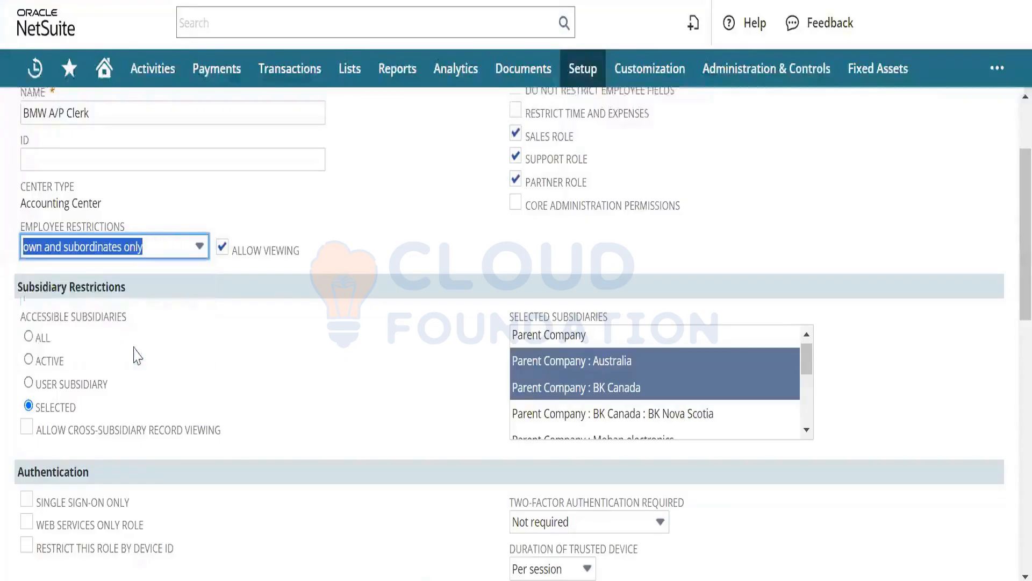
pyautogui.click(344, 257)
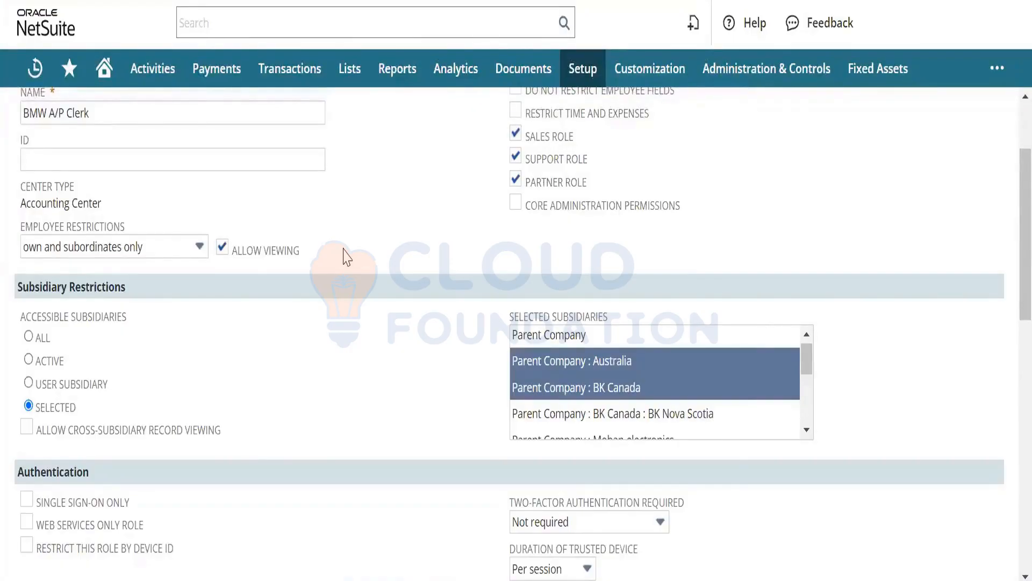
# Step: Open the role's Restrictions settings and view the available segment options
pyautogui.scroll(-5, 346, 257)
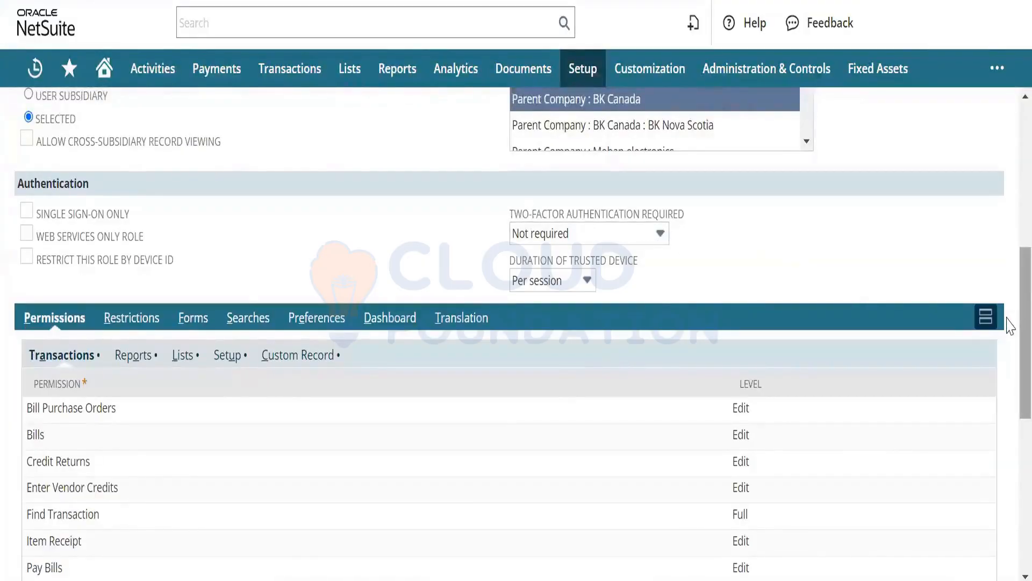
pyautogui.scroll(-1, 1010, 325)
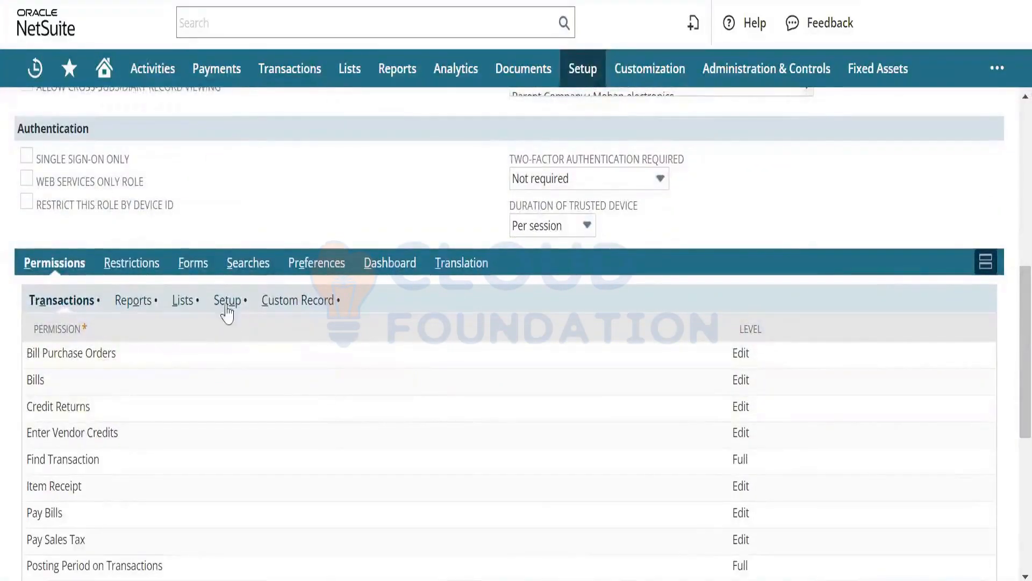
pyautogui.click(144, 271)
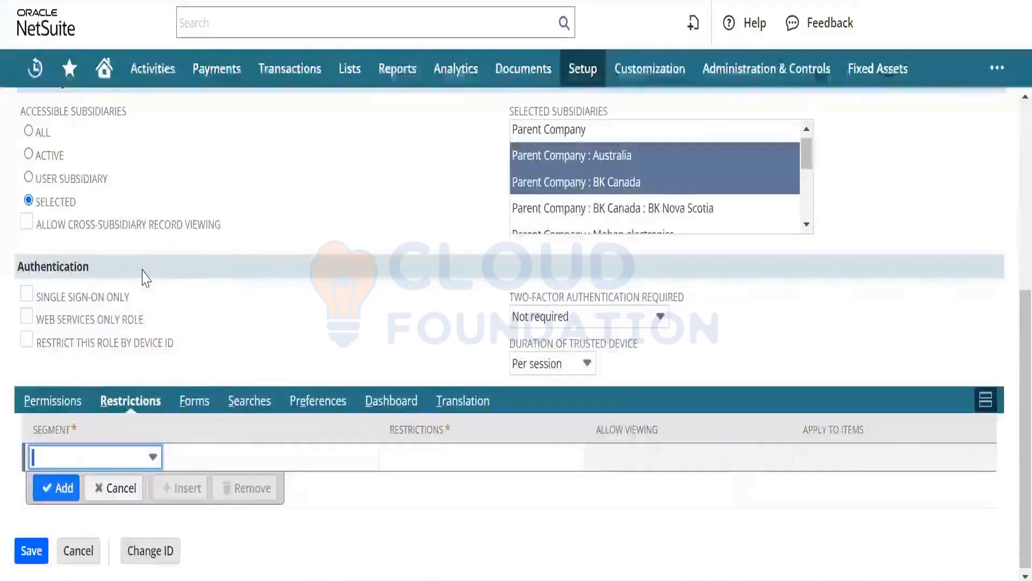
pyautogui.click(131, 460)
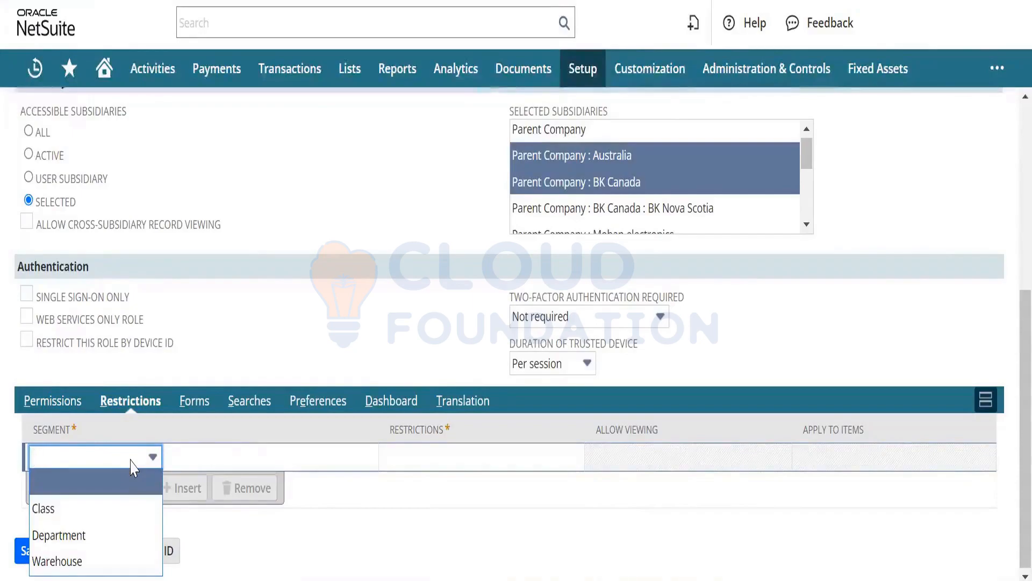
# Step: Open the role's Forms settings and look through the list of transaction forms
pyautogui.click(205, 415)
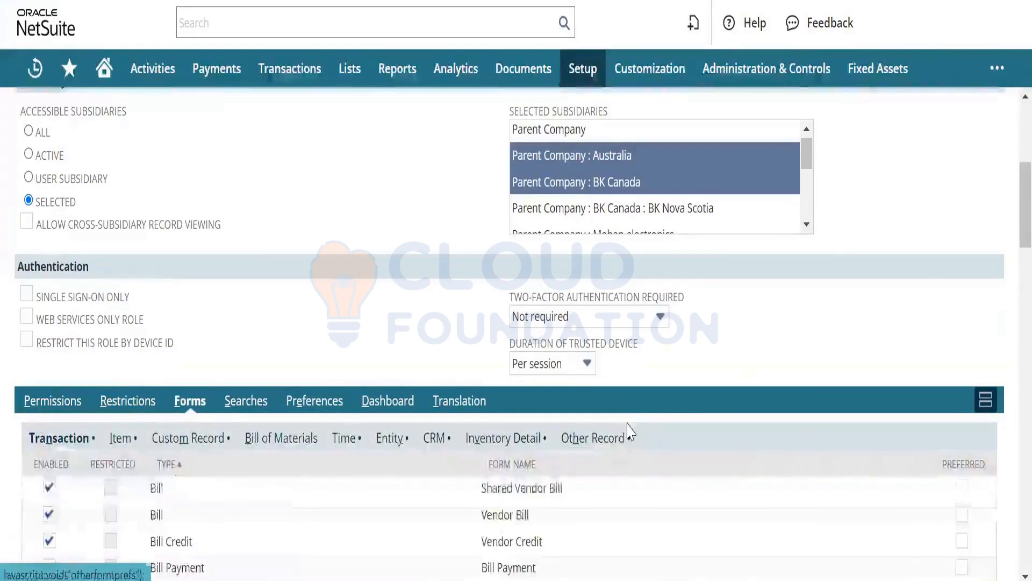
pyautogui.scroll(-6, 1008, 269)
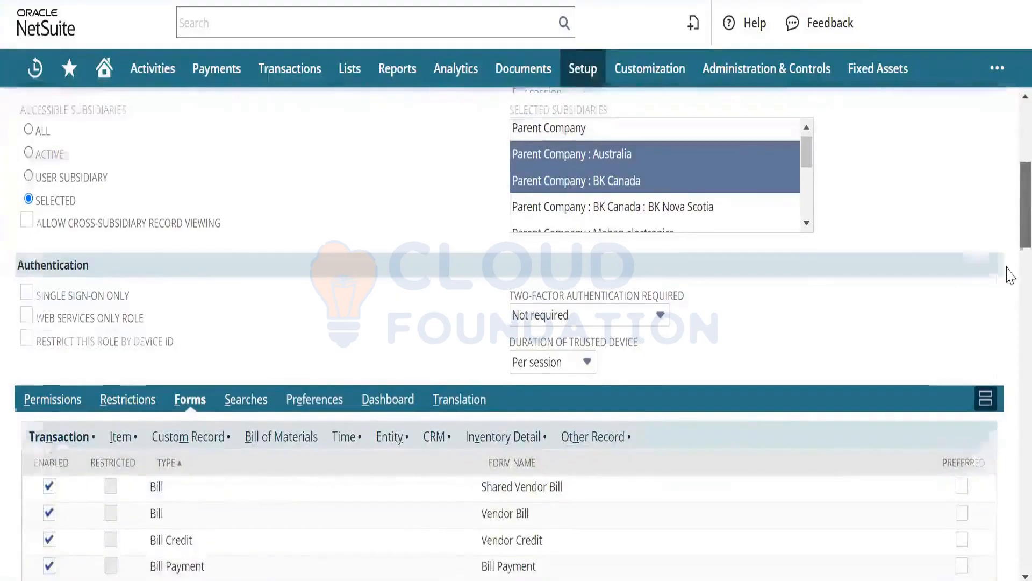
pyautogui.scroll(-8, 1010, 311)
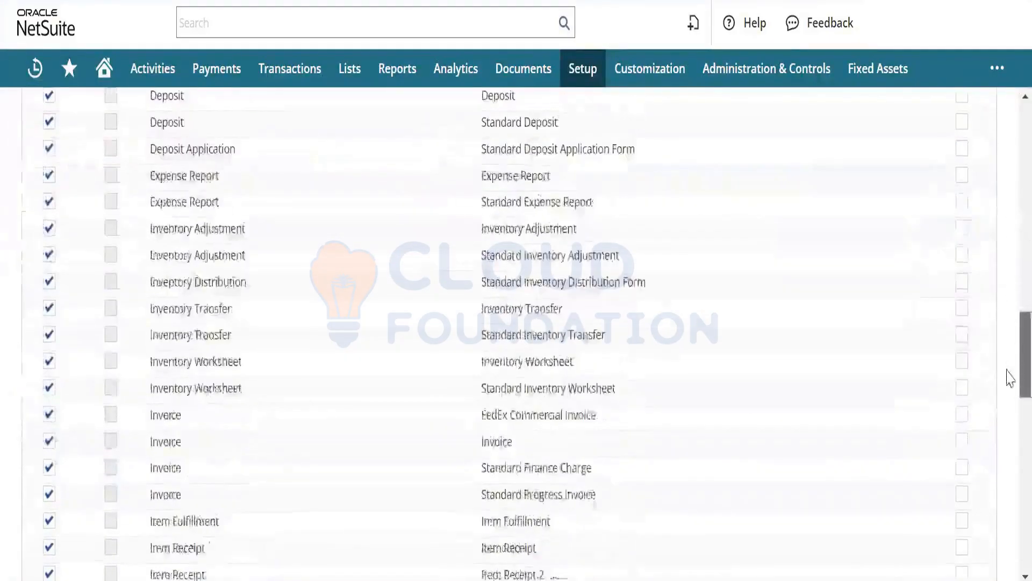
pyautogui.scroll(-5, 1010, 376)
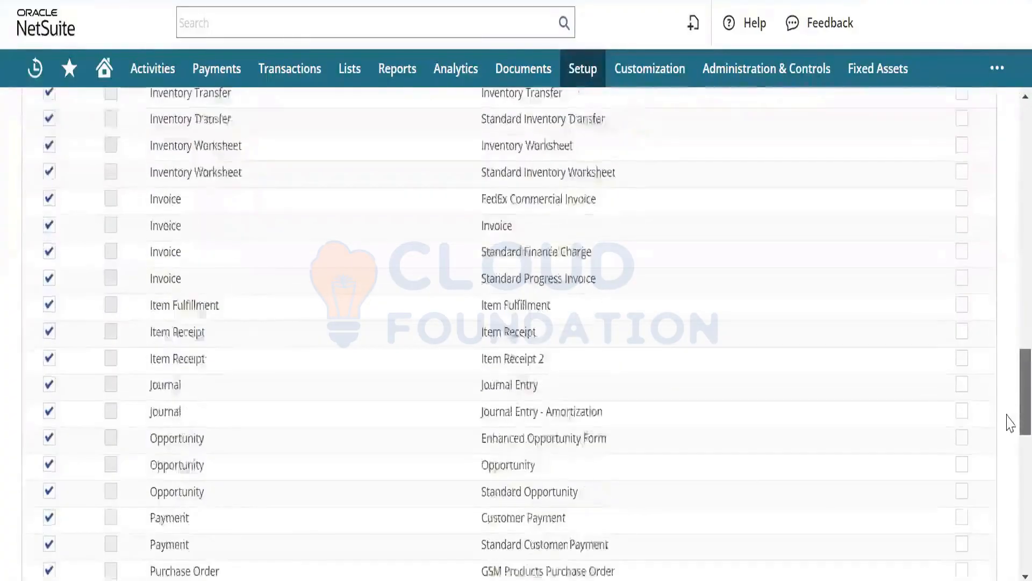
pyautogui.scroll(17, 1008, 349)
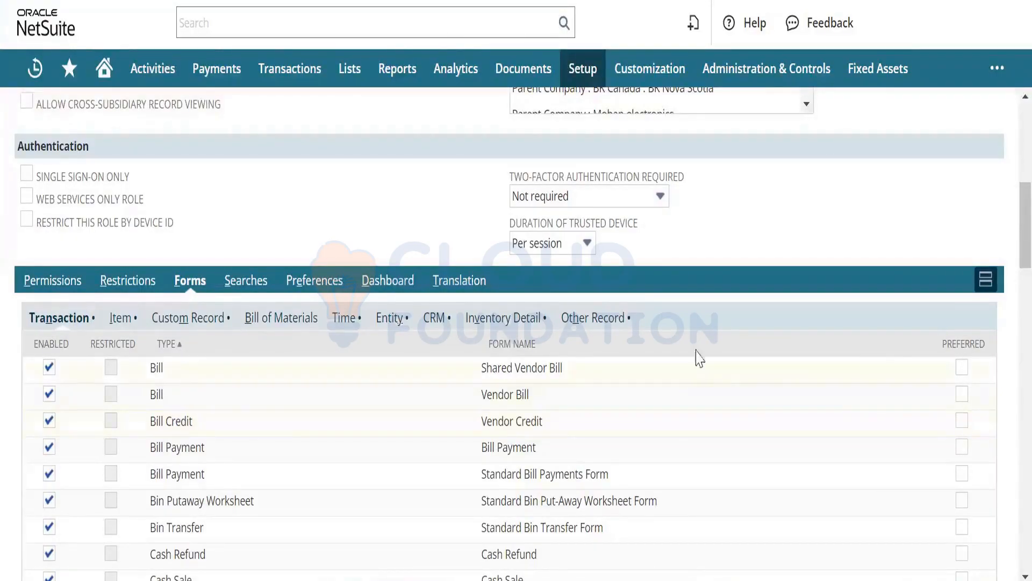
# Step: Review the role's Item, Custom Record and Bill of Materials form lists
pyautogui.click(121, 322)
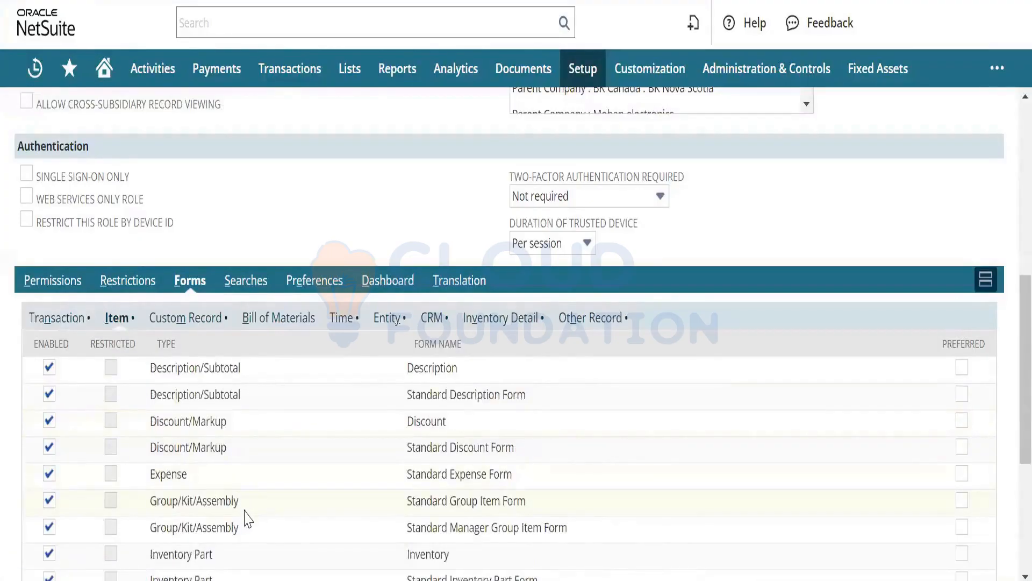
pyautogui.click(195, 319)
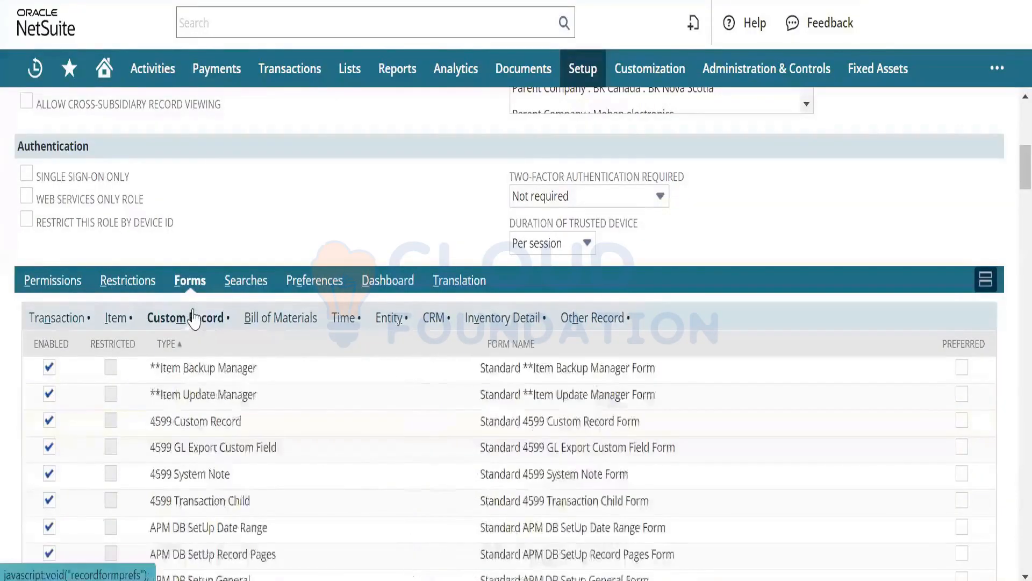
pyautogui.click(284, 320)
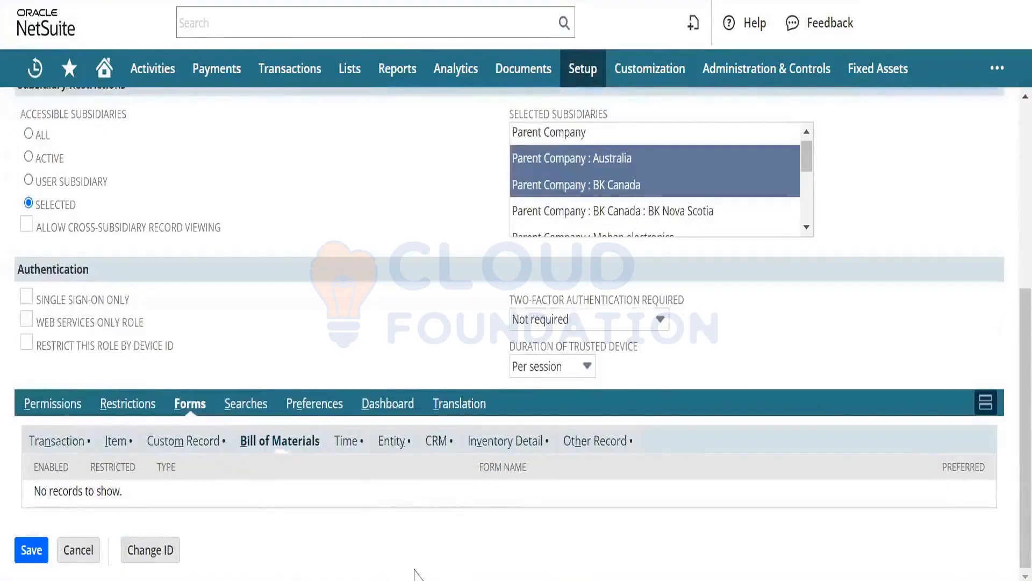
# Step: Look through the role's Searches, Preferences and Dashboard settings, ending with its transaction permissions
pyautogui.click(261, 416)
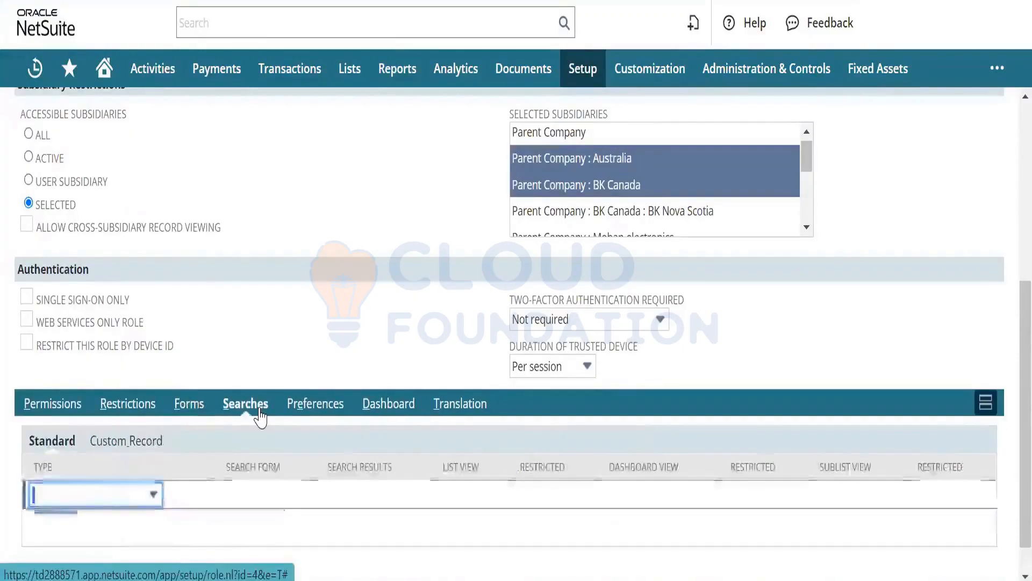
pyautogui.click(326, 415)
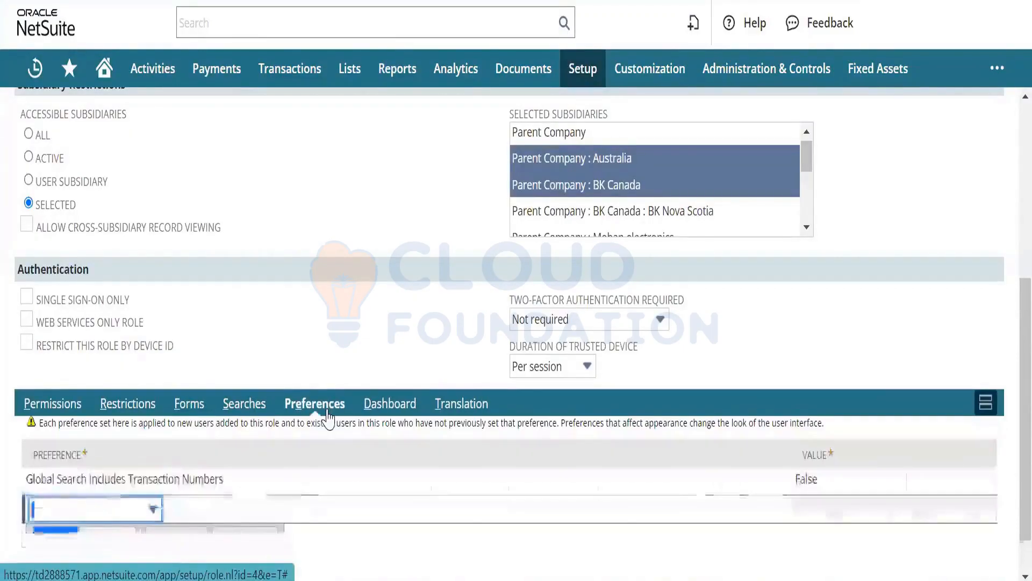
pyautogui.click(383, 409)
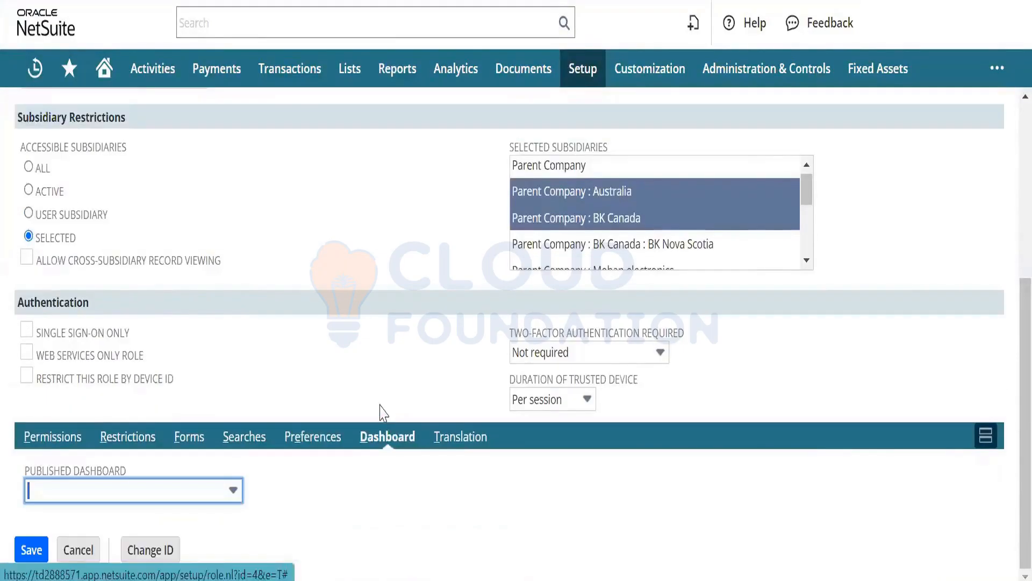
pyautogui.click(51, 435)
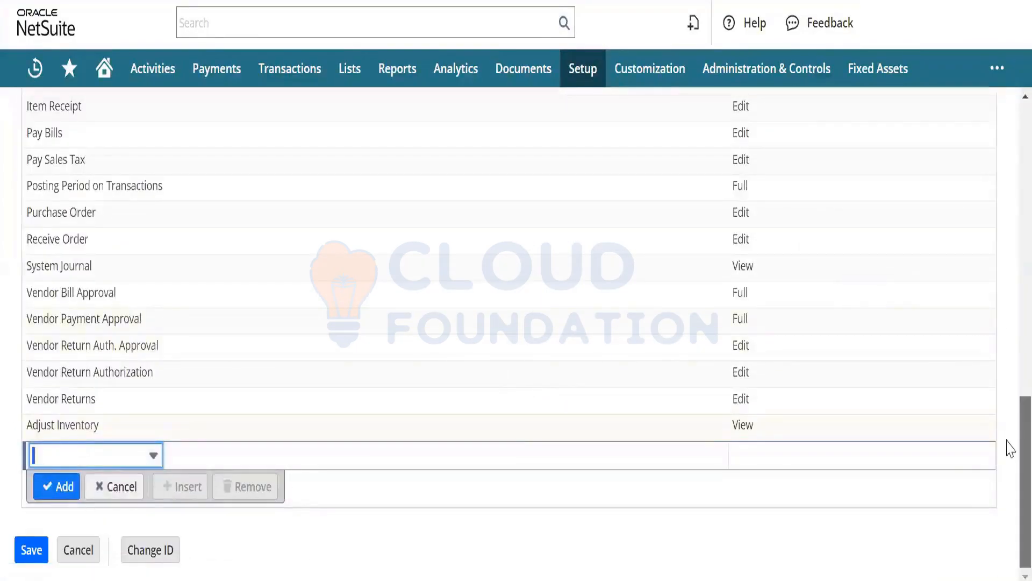
pyautogui.scroll(5, 1008, 403)
pyautogui.scroll(10, 1009, 357)
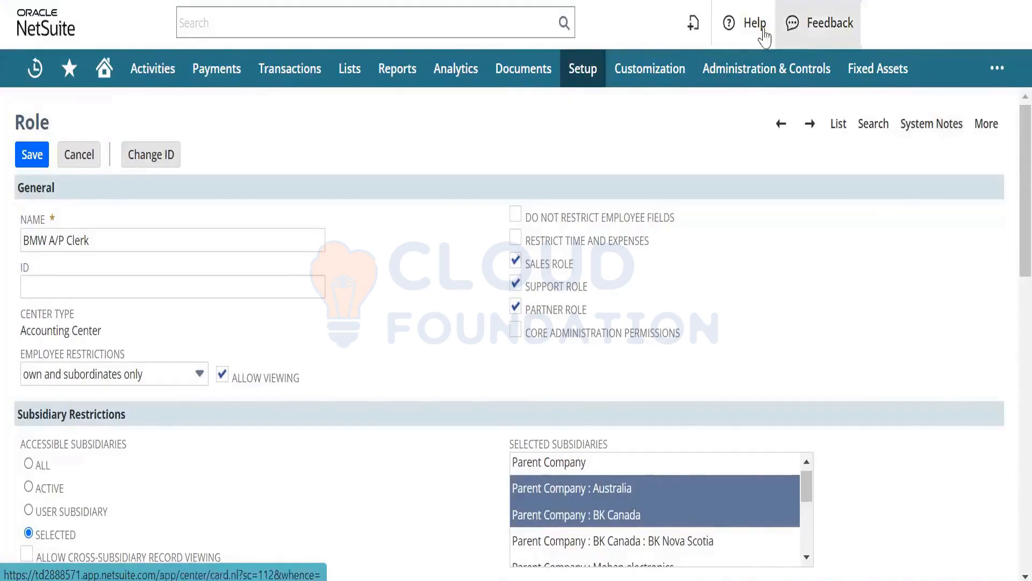
# Step: Open the Show Role Differences page for users and roles in a new browser tab
pyautogui.moveTo(606, 62)
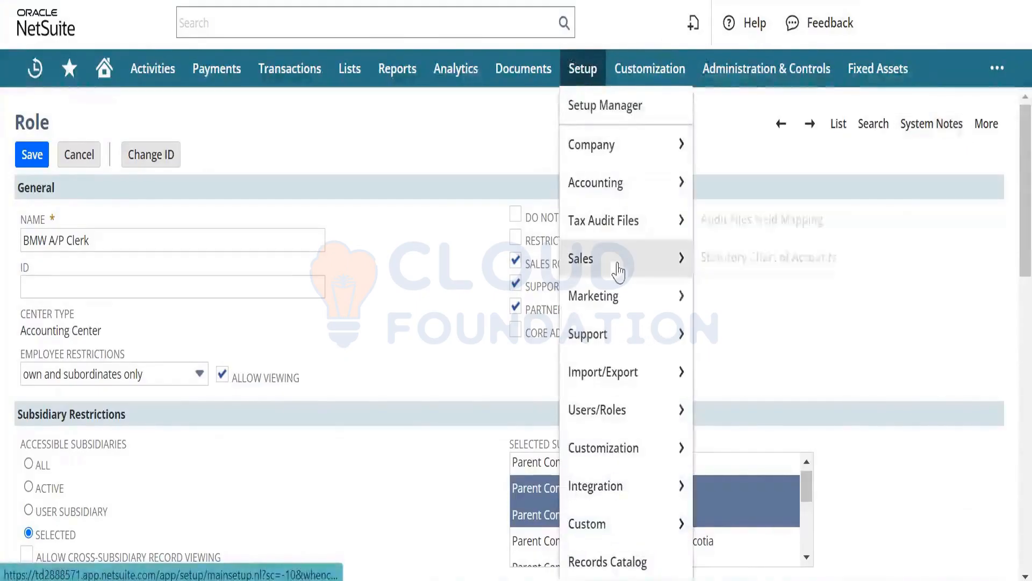
pyautogui.moveTo(624, 377)
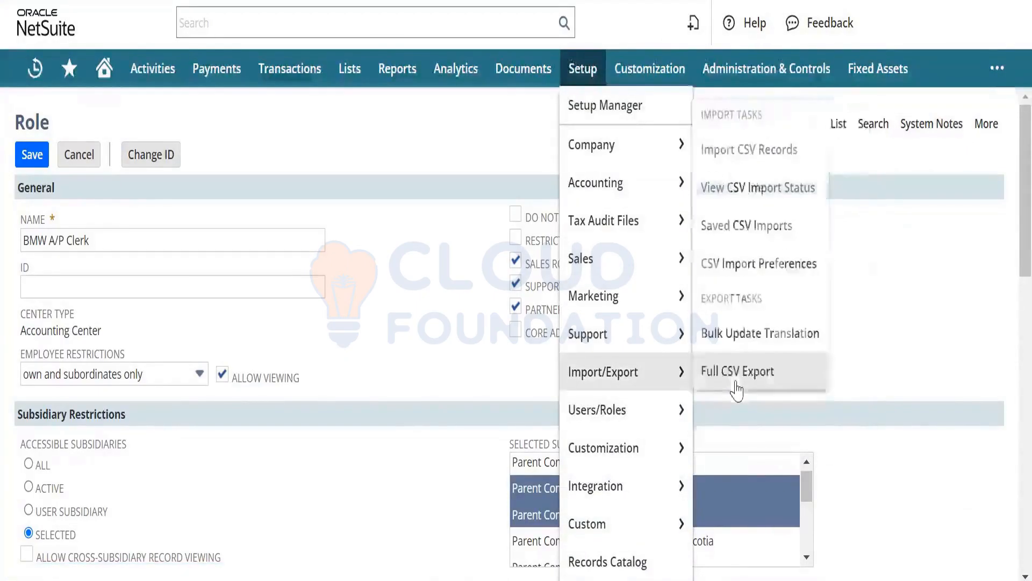
pyautogui.moveTo(653, 414)
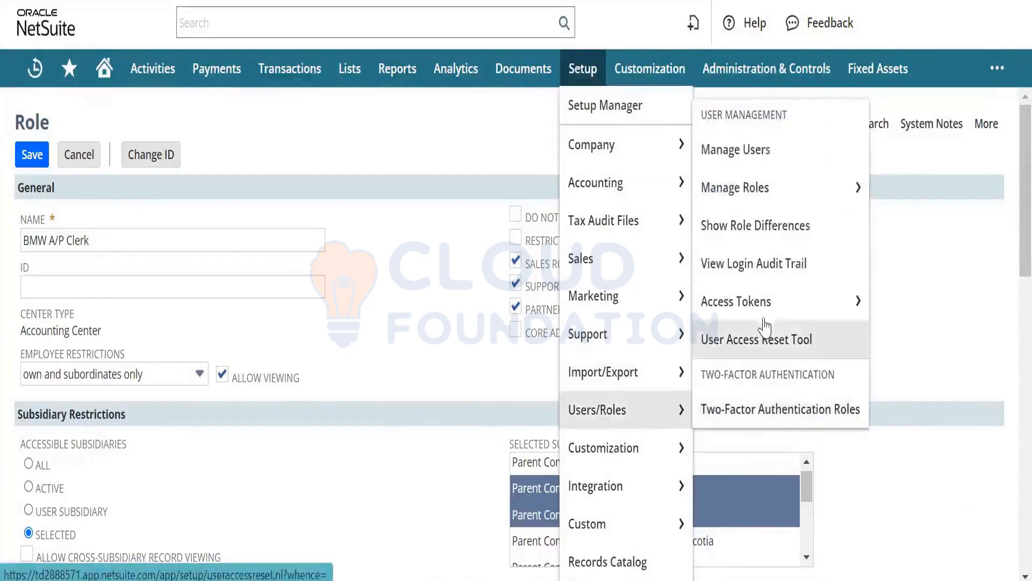
pyautogui.moveTo(765, 312)
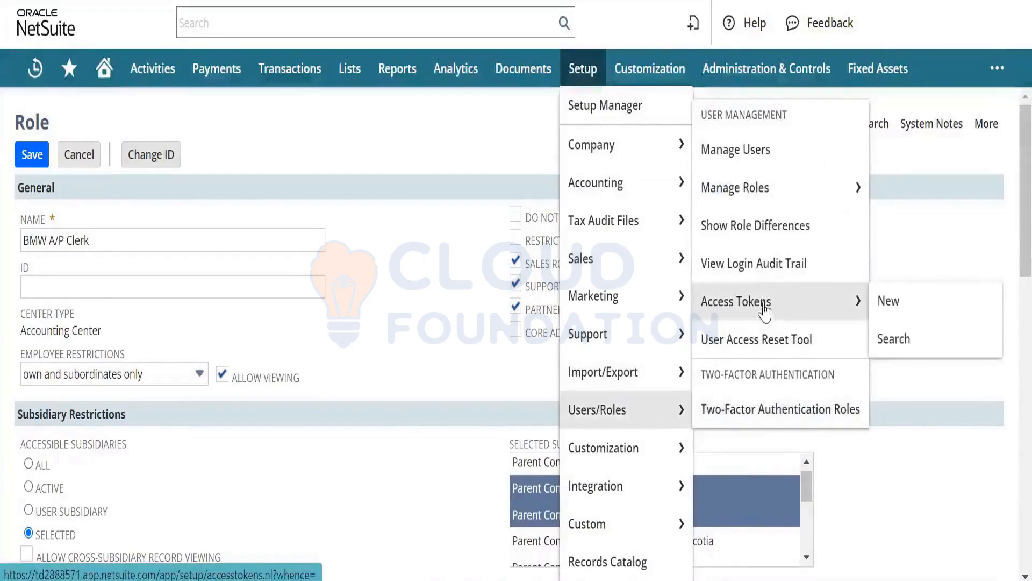
pyautogui.rightClick(764, 228)
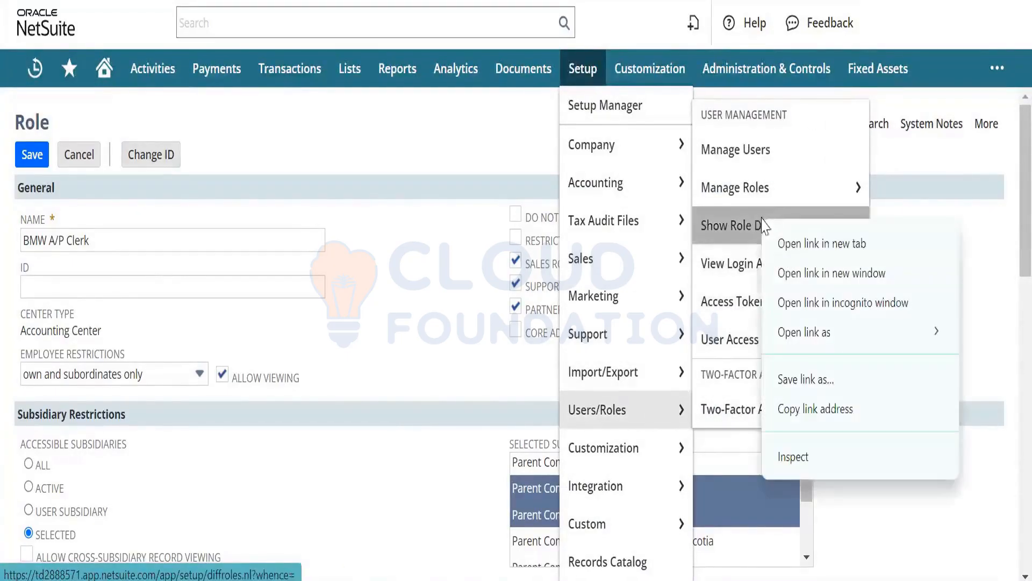
pyautogui.click(790, 237)
pyautogui.moveTo(806, 188)
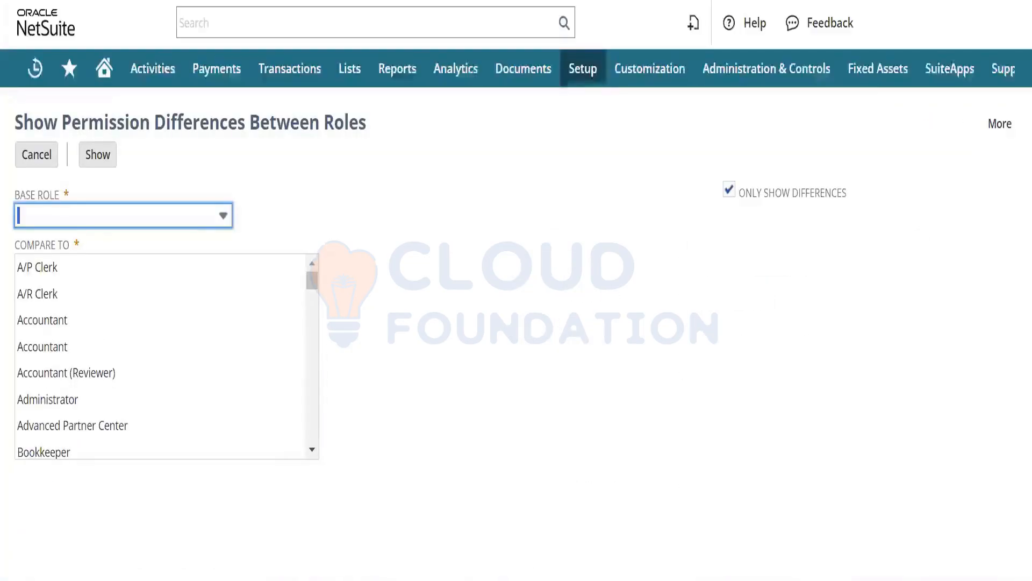
# Step: Generate a permission differences report with A/P Clerk as the base role compared to A/R Clerk
pyautogui.click(113, 224)
pyautogui.click(112, 264)
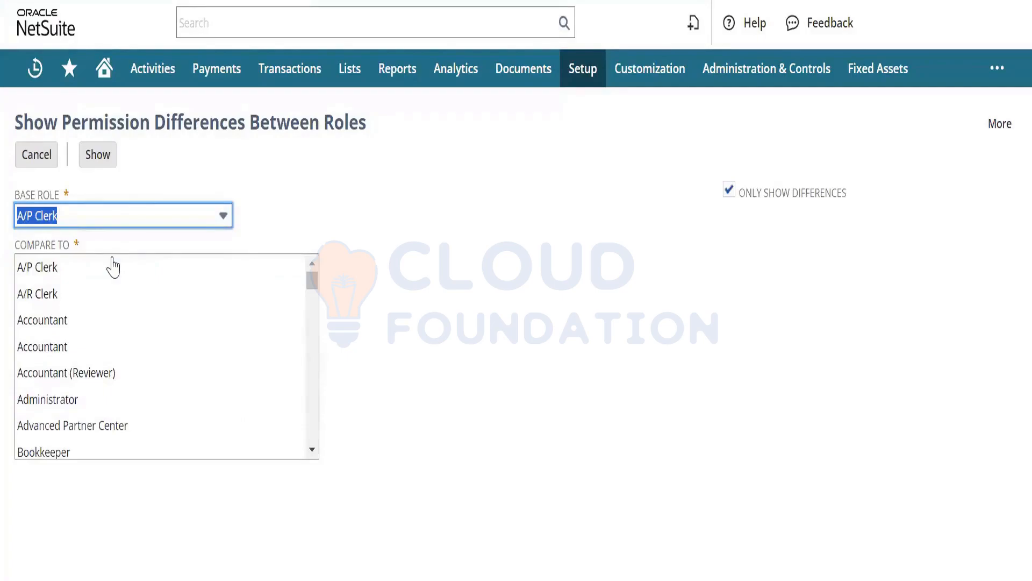
pyautogui.click(120, 301)
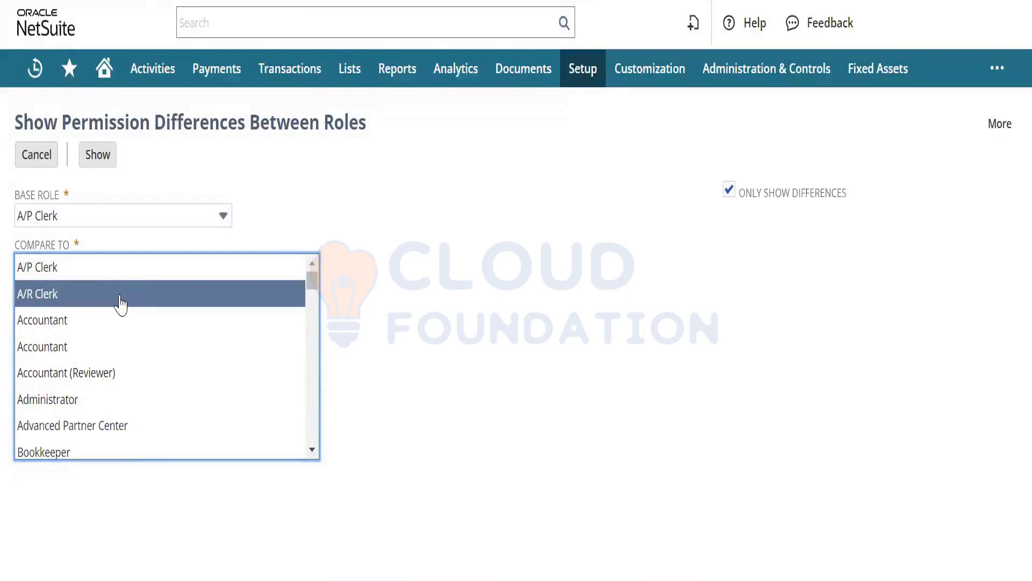
pyautogui.click(101, 159)
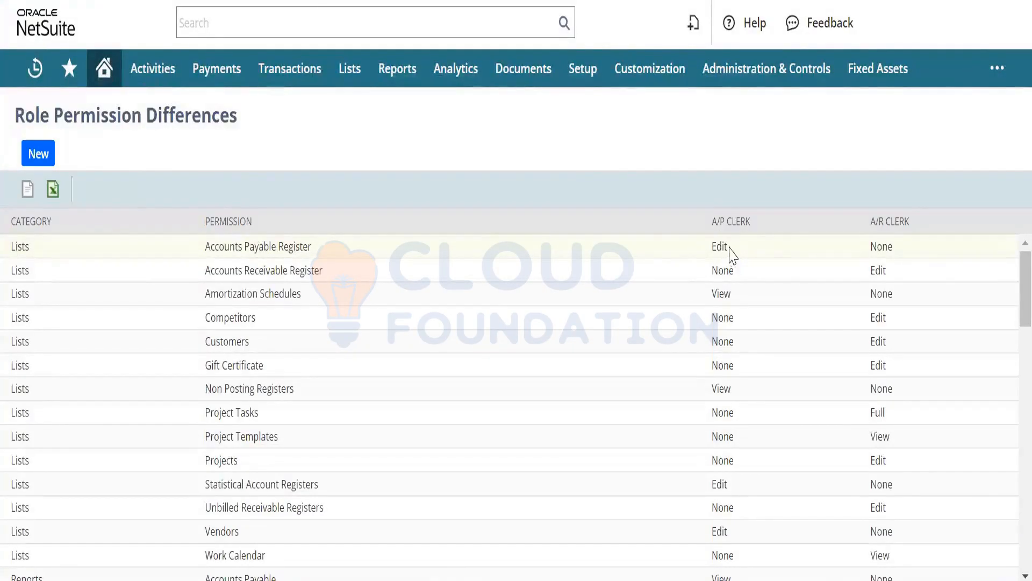
# Step: Compare the A/P Clerk and A/R Clerk access levels for the Accounts Payable Register and Accounts Receivable Register permissions
pyautogui.doubleClick(874, 248)
pyautogui.doubleClick(722, 271)
pyautogui.click(887, 269)
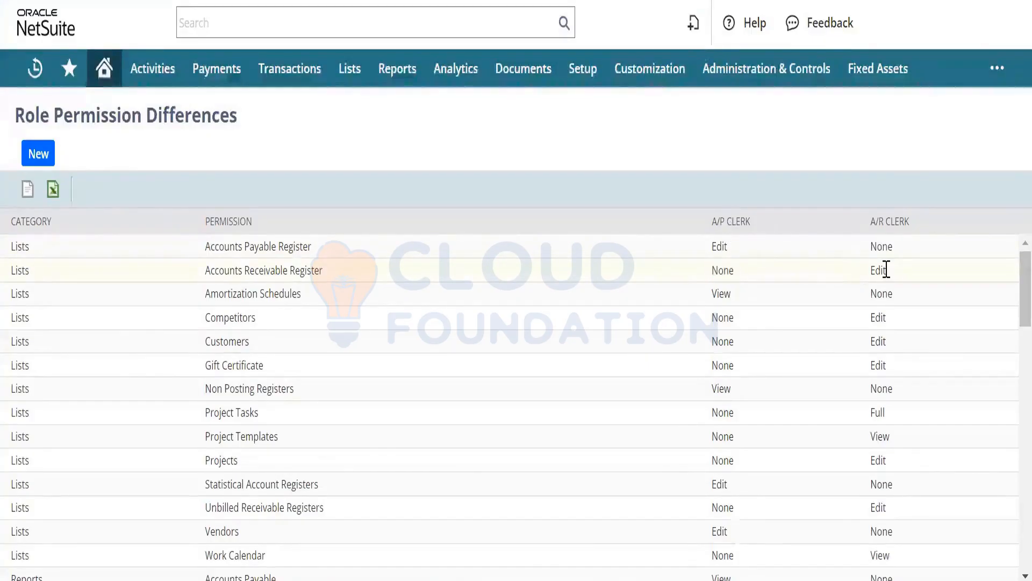
pyautogui.doubleClick(886, 269)
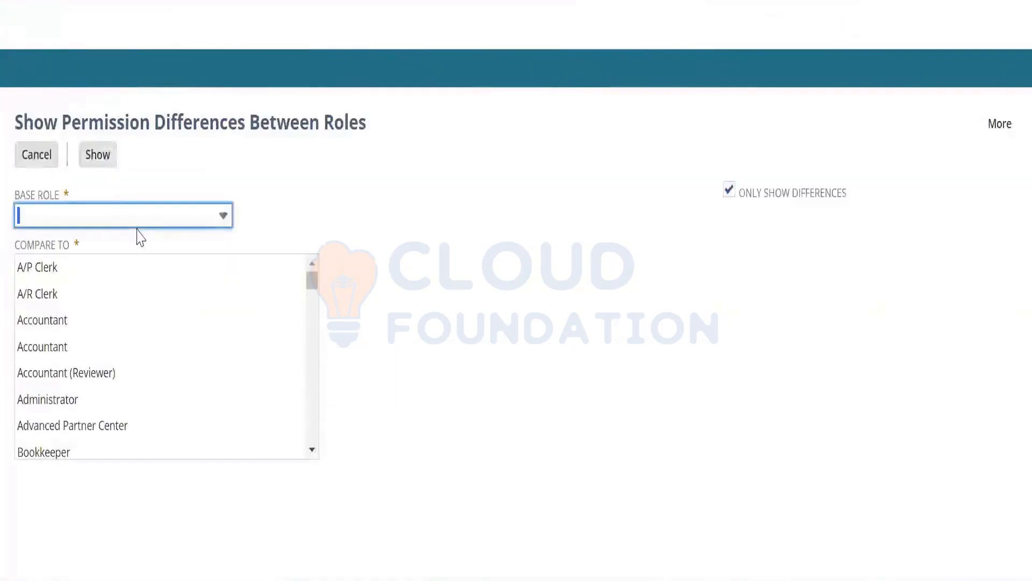
# Step: Run a new permission differences comparison of base role A/P Clerk against A/R Clerk, the first Accountant role and Administrator
pyautogui.click(134, 221)
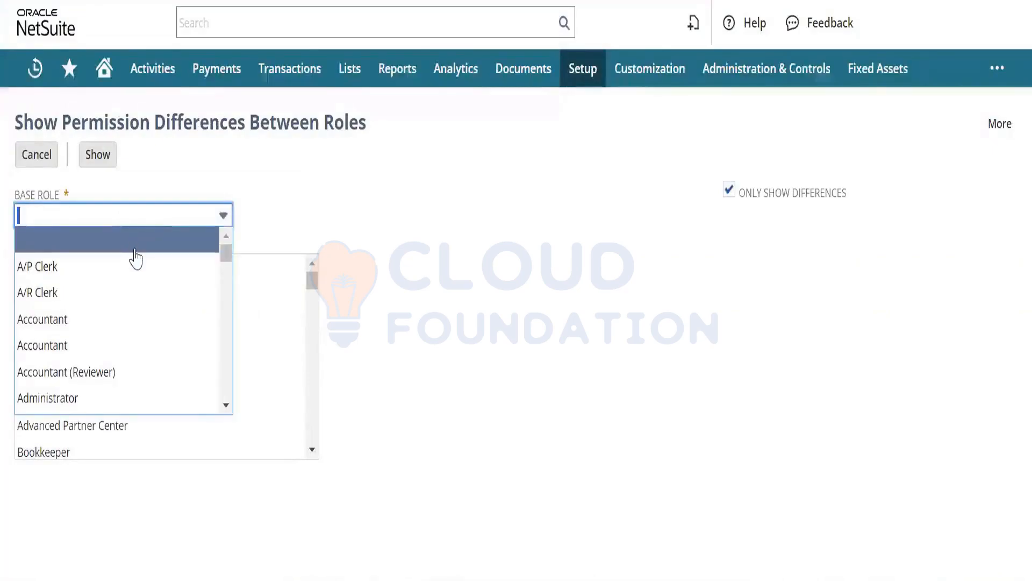
pyautogui.click(134, 267)
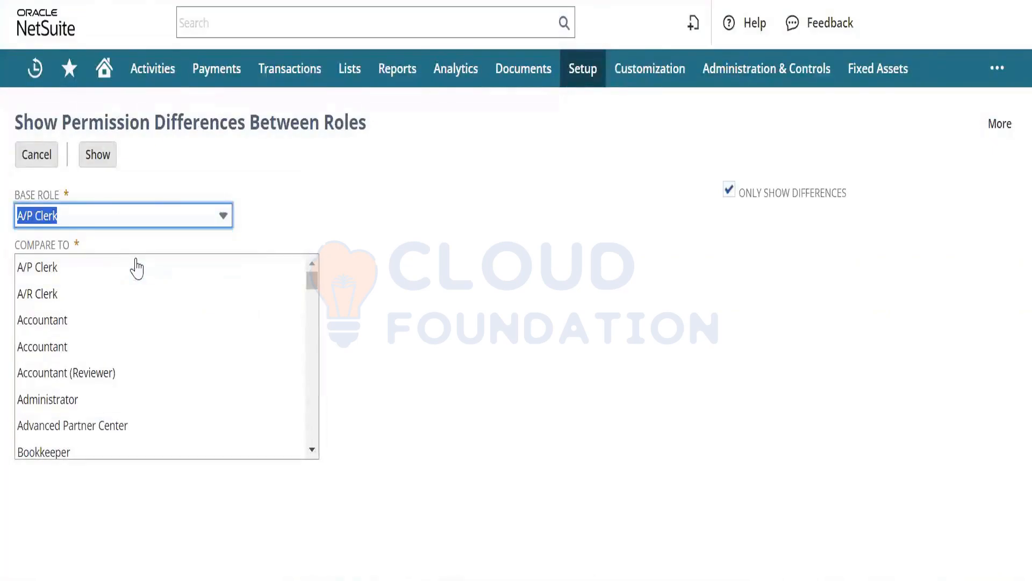
pyautogui.click(124, 304)
pyautogui.keyDown('ctrl'); pyautogui.click(127, 323); pyautogui.keyUp('ctrl')
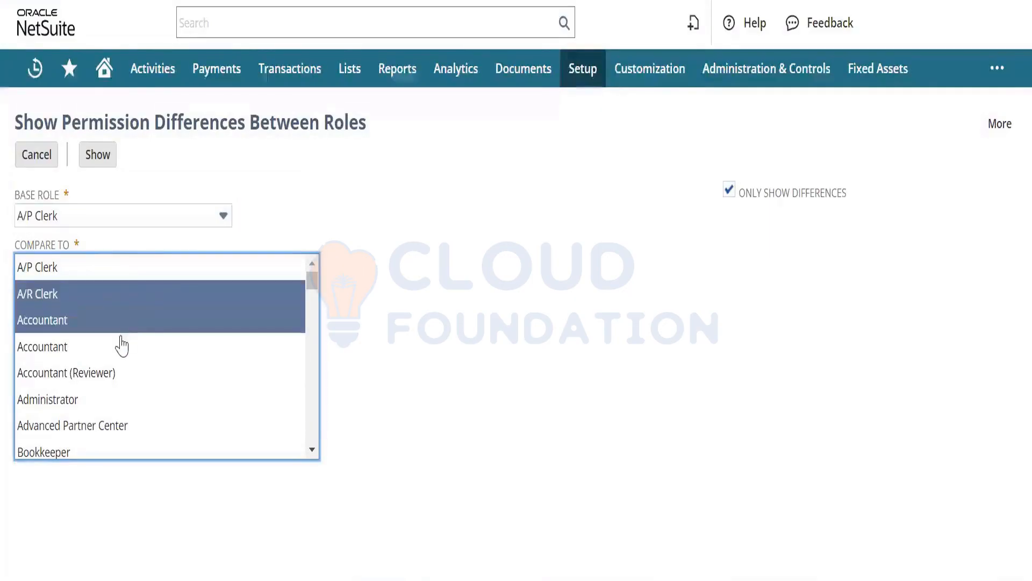
pyautogui.keyDown('ctrl'); pyautogui.click(107, 404); pyautogui.keyUp('ctrl')
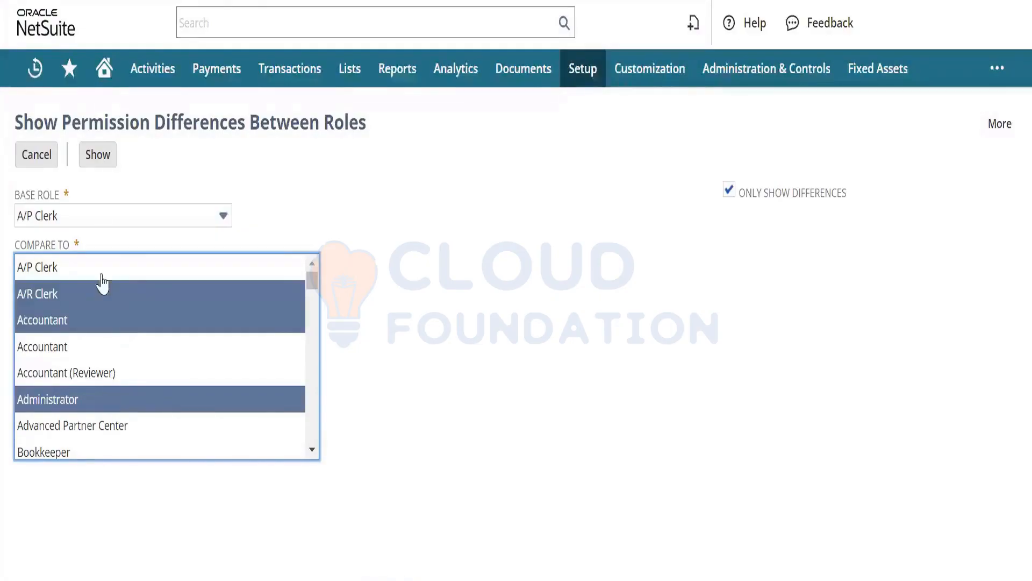
pyautogui.click(109, 162)
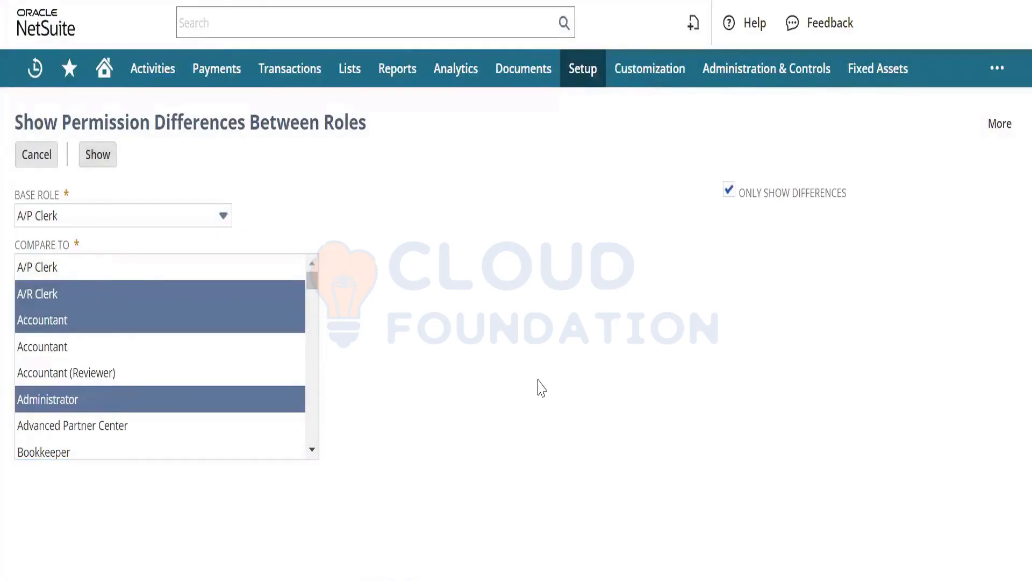